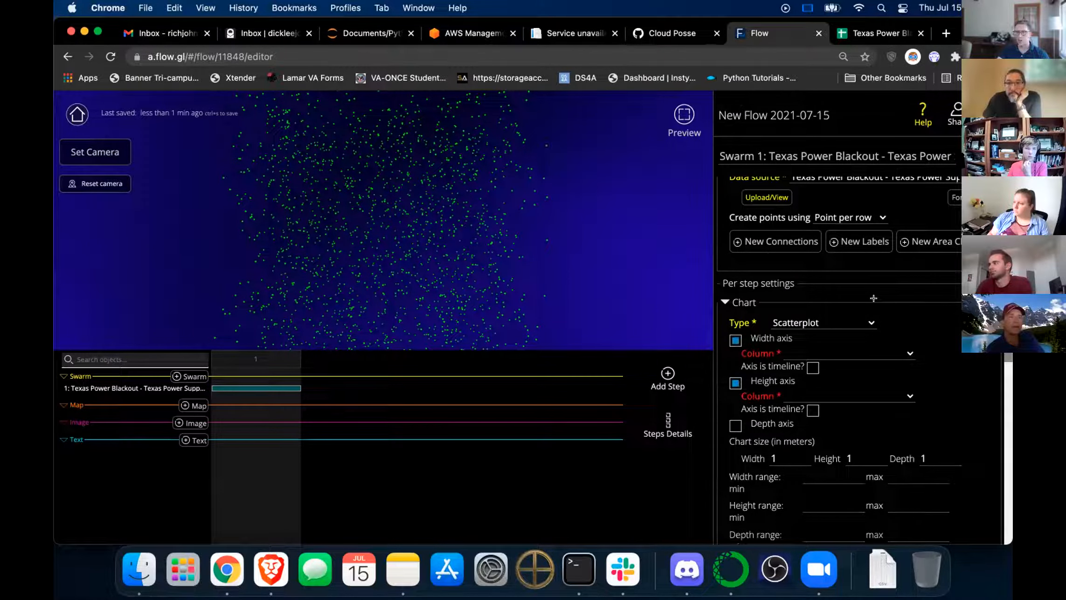
# Put DATETIME on the width axis as a timeline and ADJUSTED CAPACITY on the height axis.
pyautogui.scroll(-2, 874, 298)
pyautogui.click(835, 306)
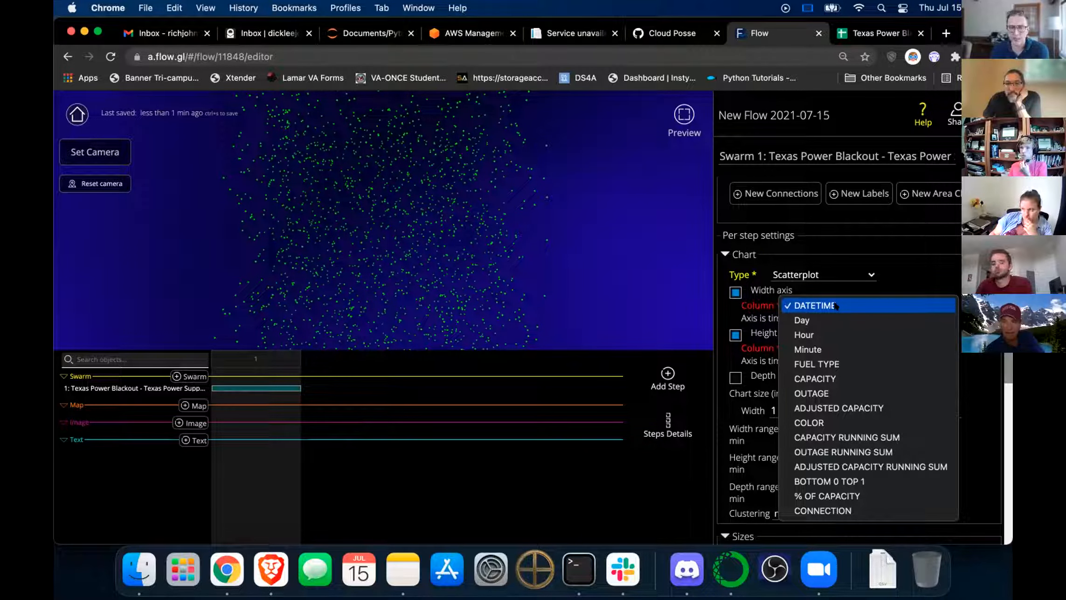
pyautogui.click(836, 306)
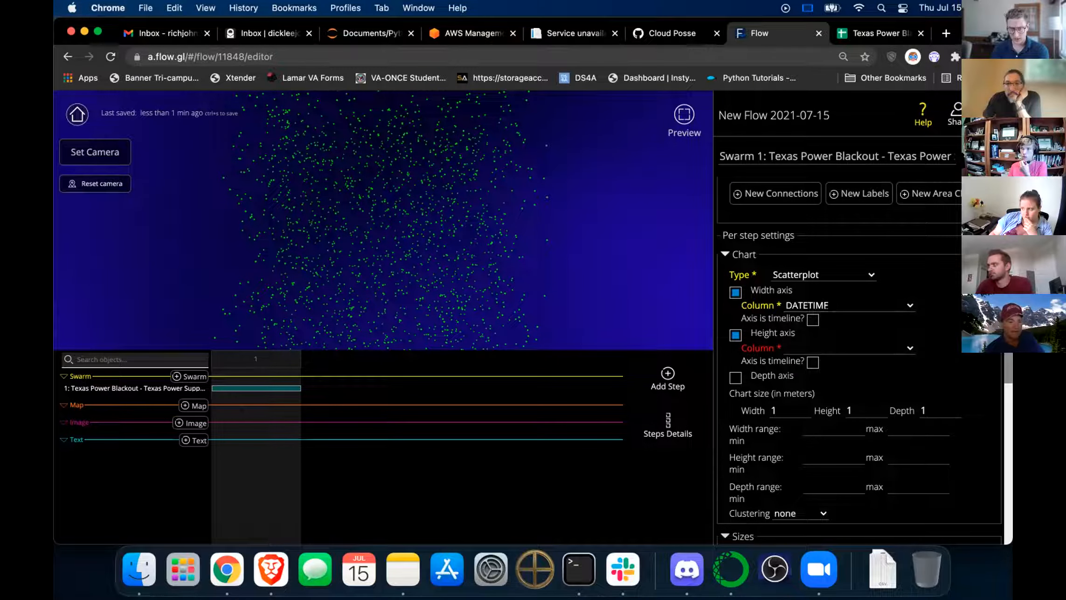
pyautogui.click(812, 319)
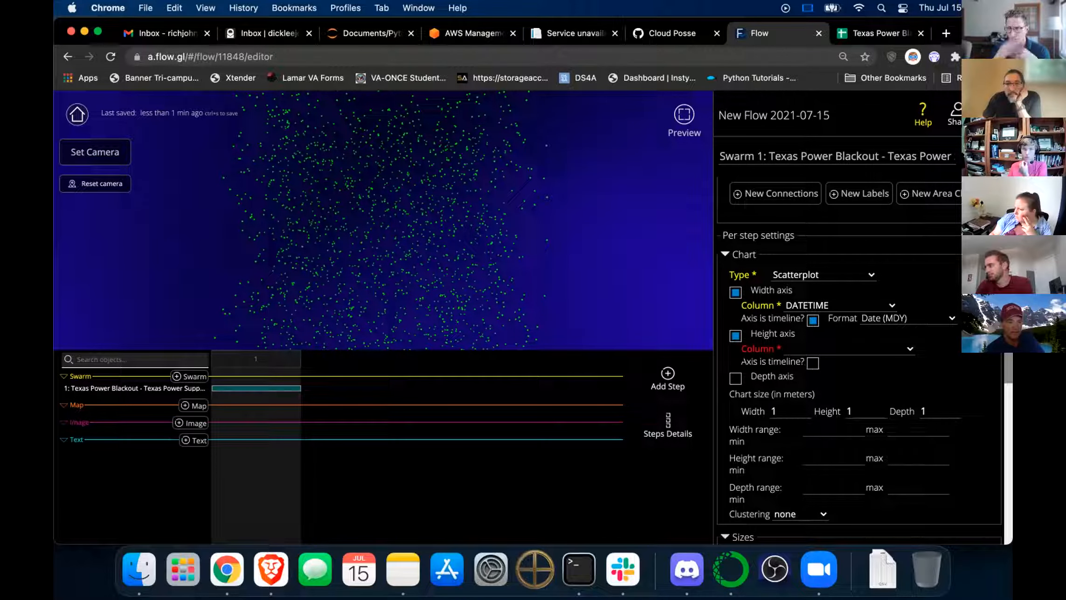
pyautogui.click(806, 348)
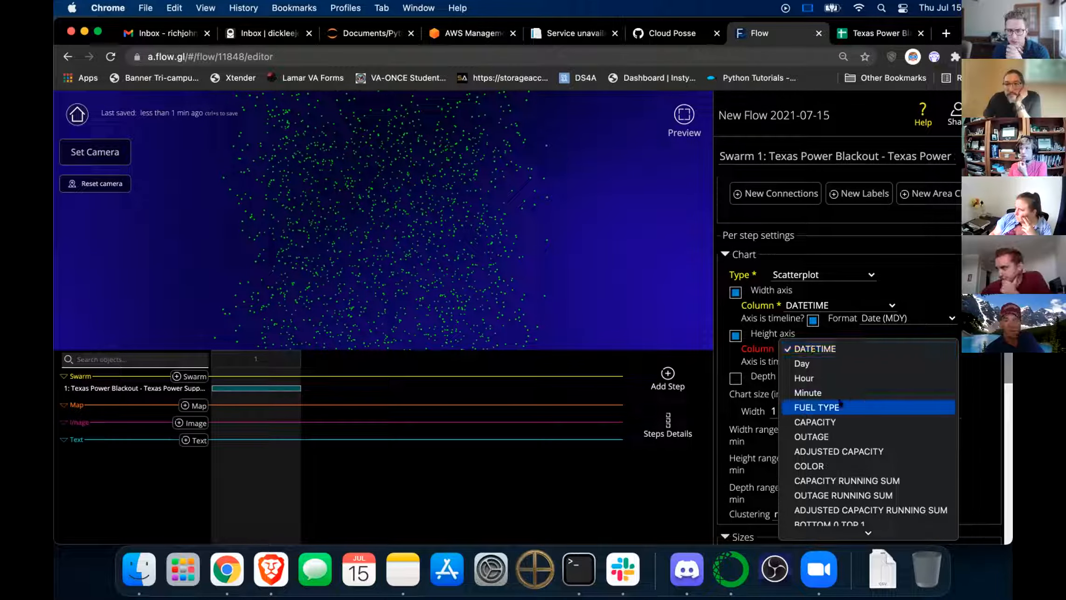
pyautogui.click(854, 451)
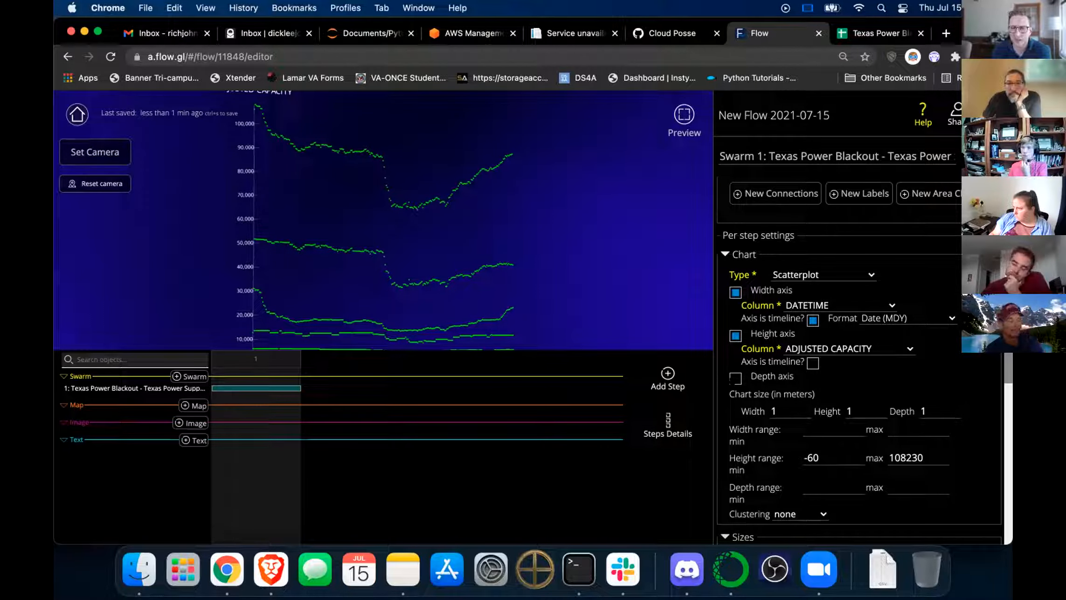
# Enable the depth axis with FUEL TYPE as its column and orbit to reveal the depth.
pyautogui.click(736, 378)
pyautogui.click(834, 391)
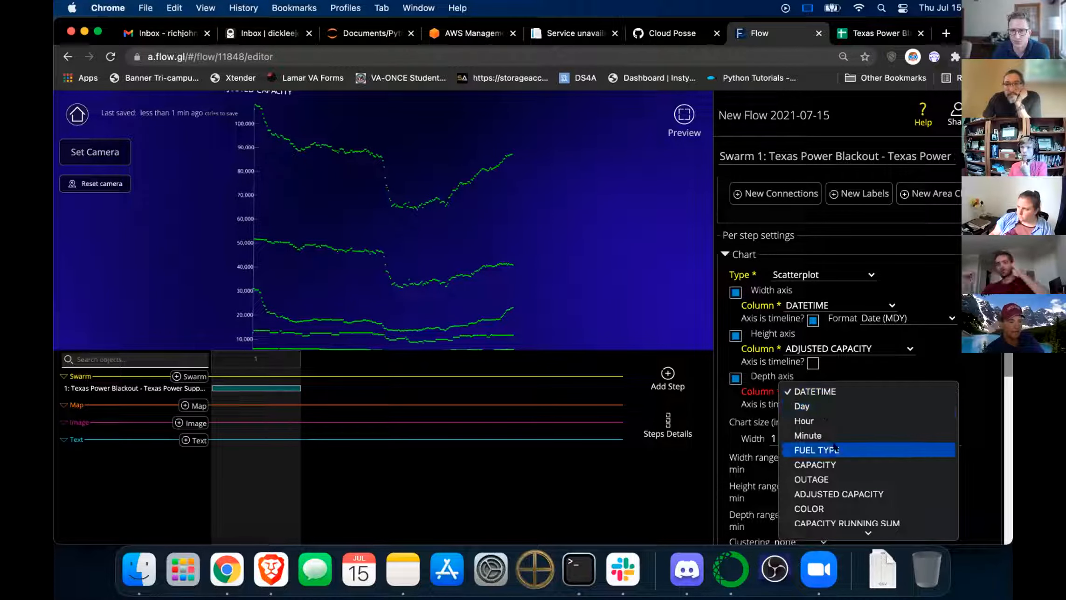
pyautogui.click(834, 448)
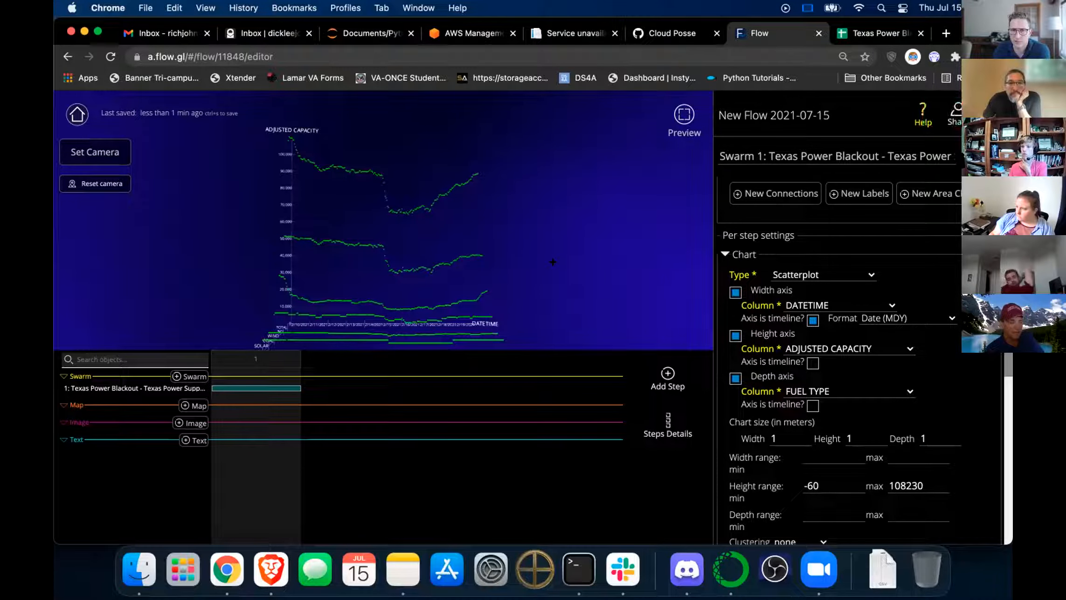
pyautogui.moveTo(533, 264); pyautogui.dragTo(499, 252)
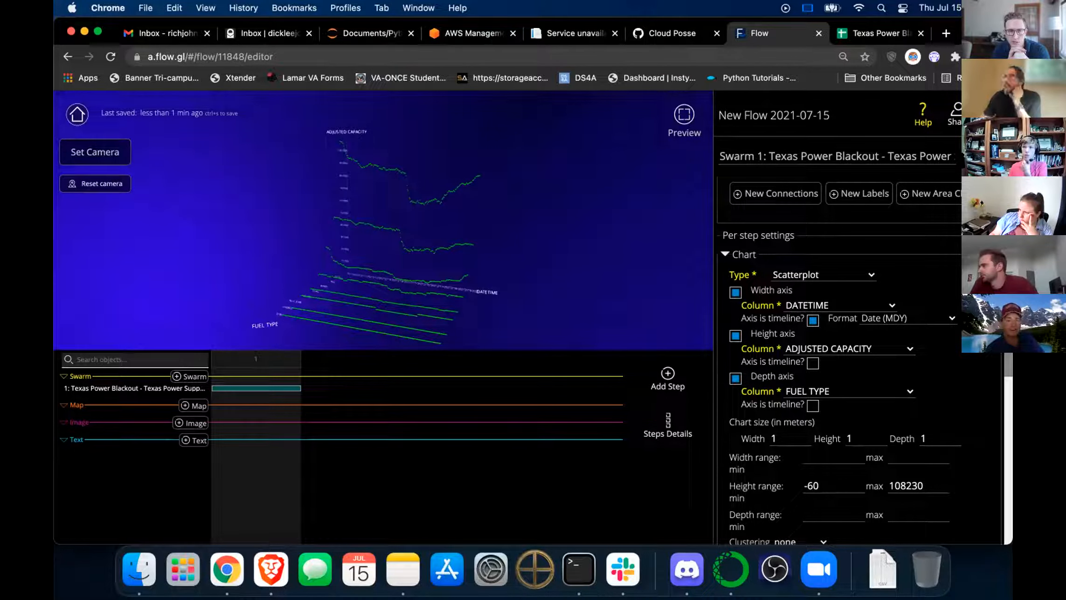
pyautogui.click(817, 568)
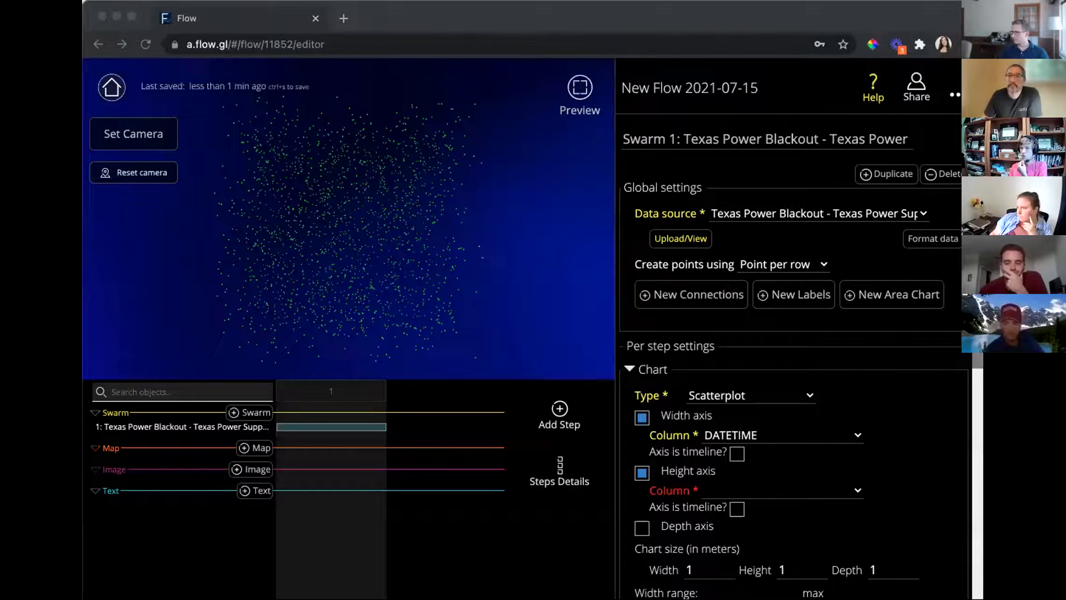
# Choose ADJUSTED CAPACITY as the height axis column of the second flow.
pyautogui.click(817, 490)
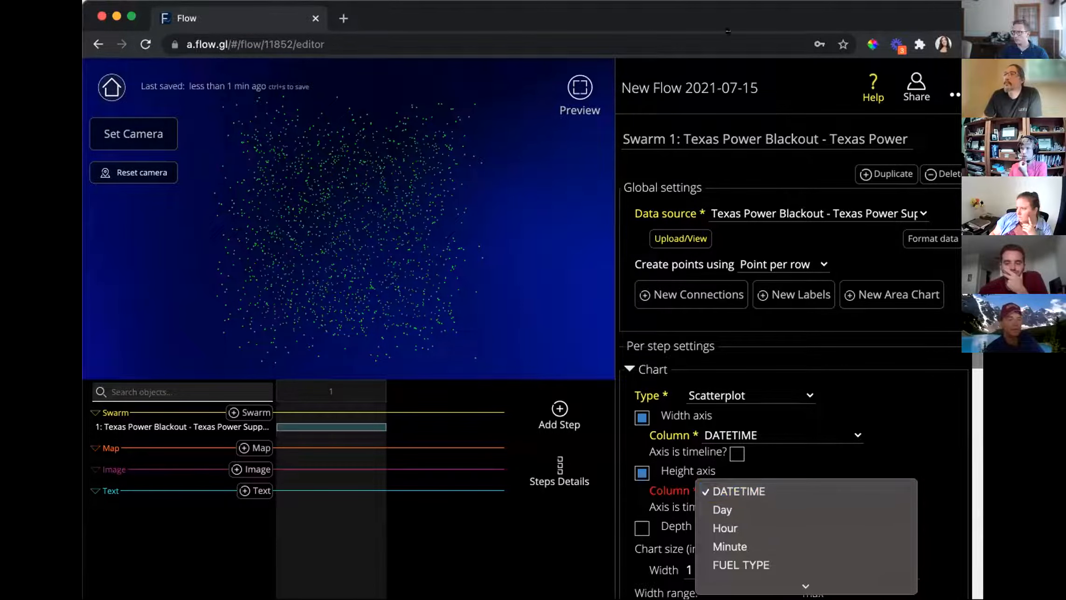
pyautogui.click(726, 21)
pyautogui.click(817, 492)
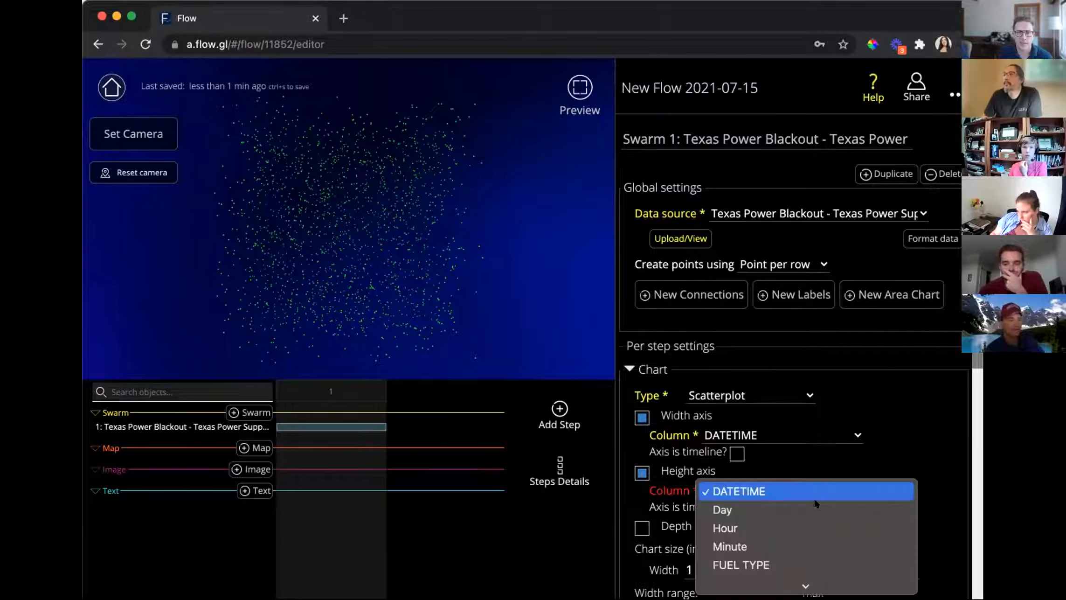
pyautogui.scroll(-5, 840, 534)
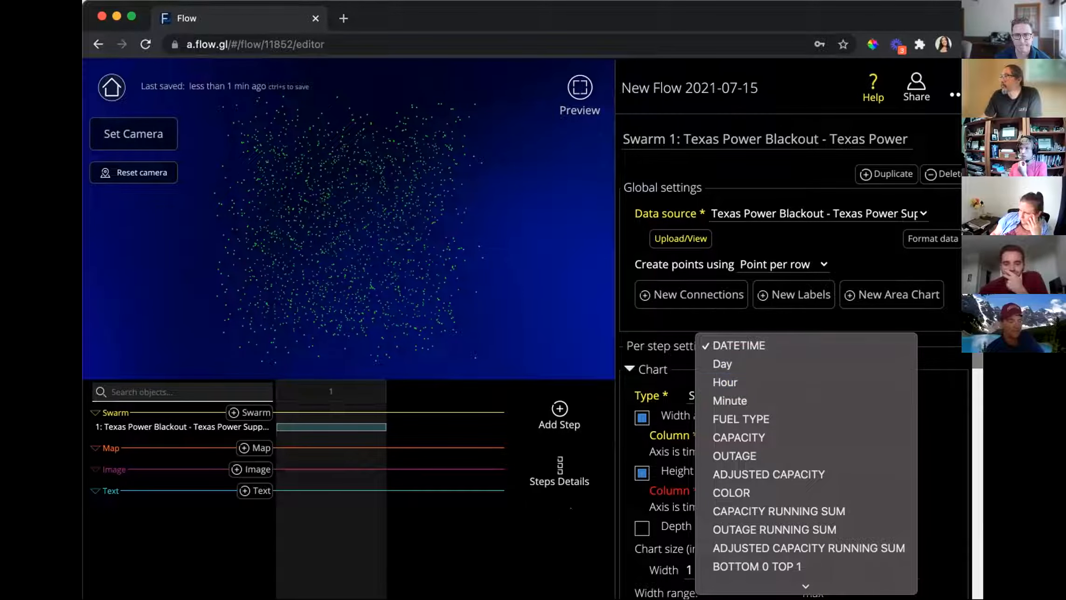
pyautogui.press('Escape')
pyautogui.click(814, 488)
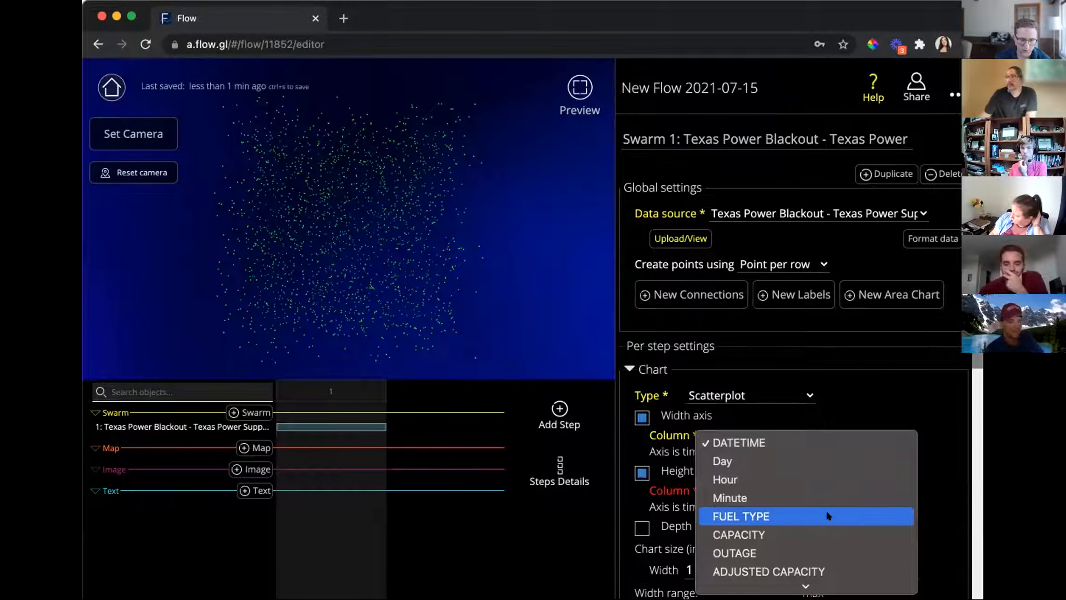
pyautogui.click(794, 573)
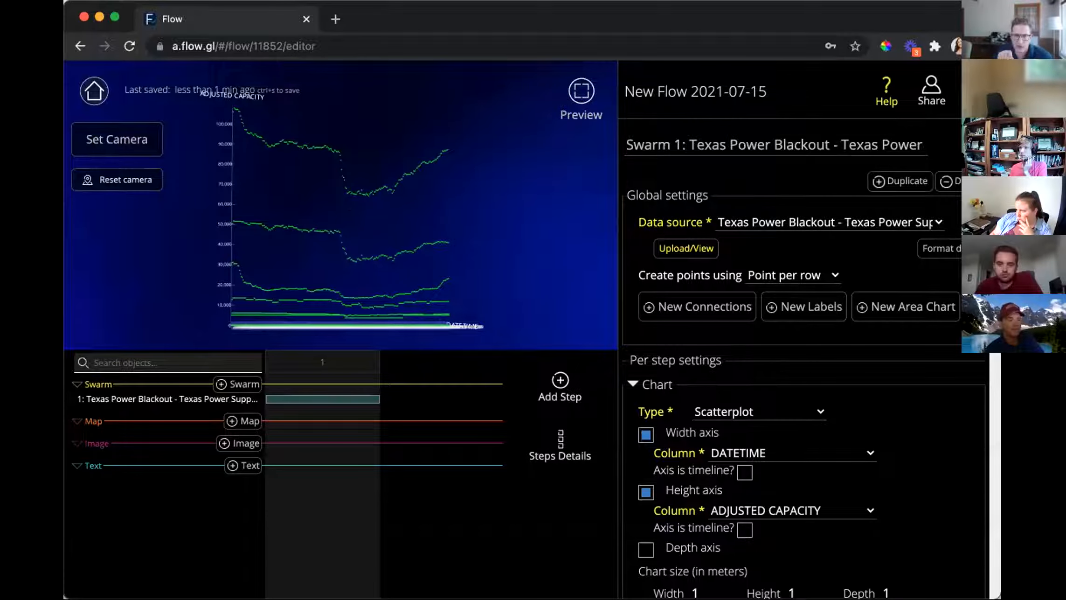
# Show DATETIME as a timeline on the width axis, leaving clustering at none.
pyautogui.scroll(-1, 809, 373)
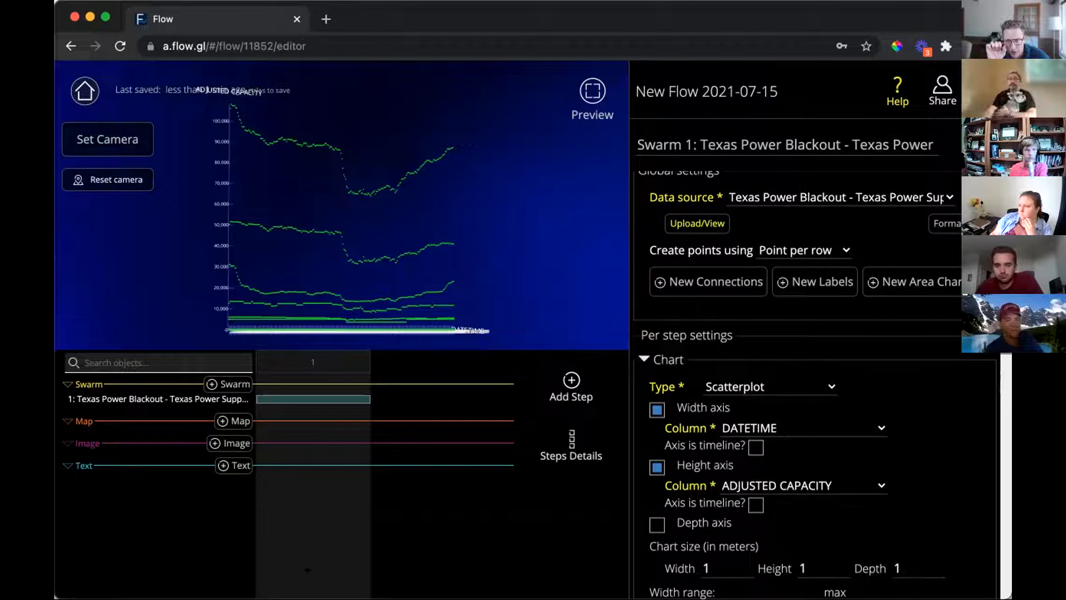
pyautogui.click(755, 447)
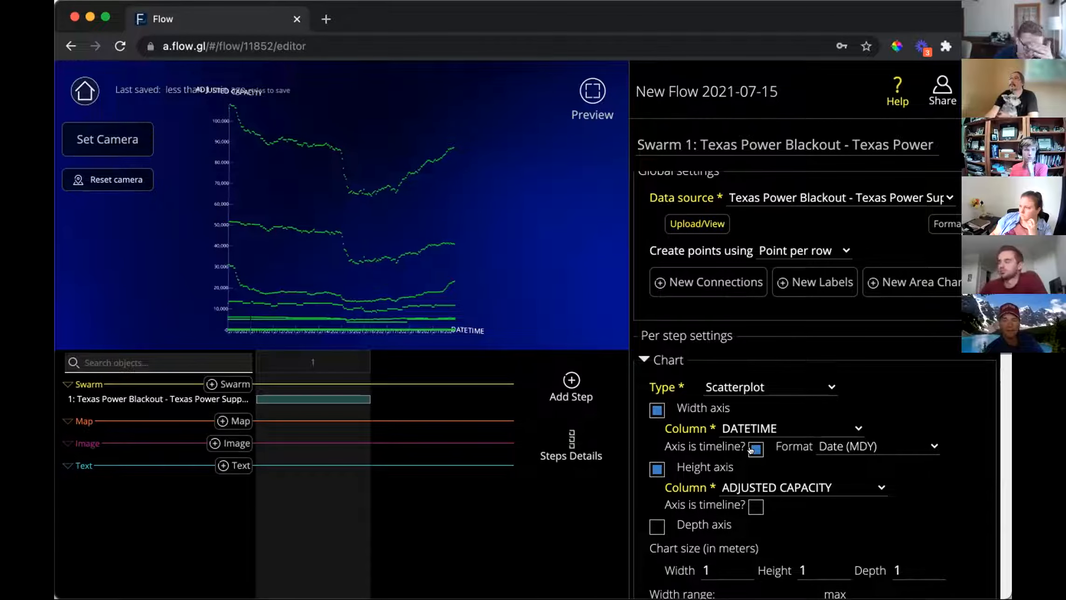
pyautogui.click(752, 448)
pyautogui.click(752, 448)
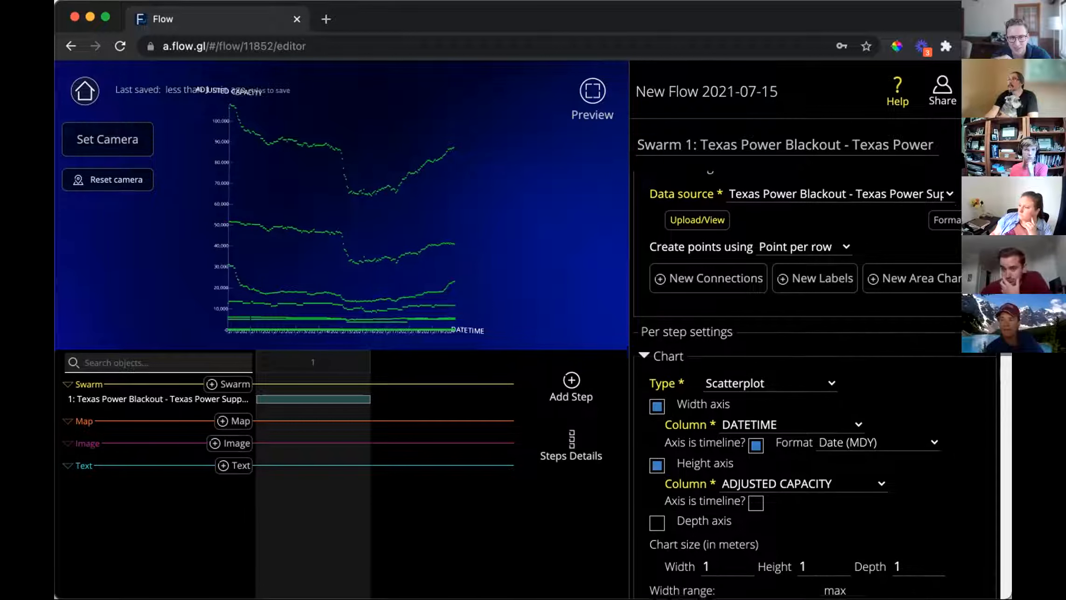
pyautogui.scroll(-6, 816, 373)
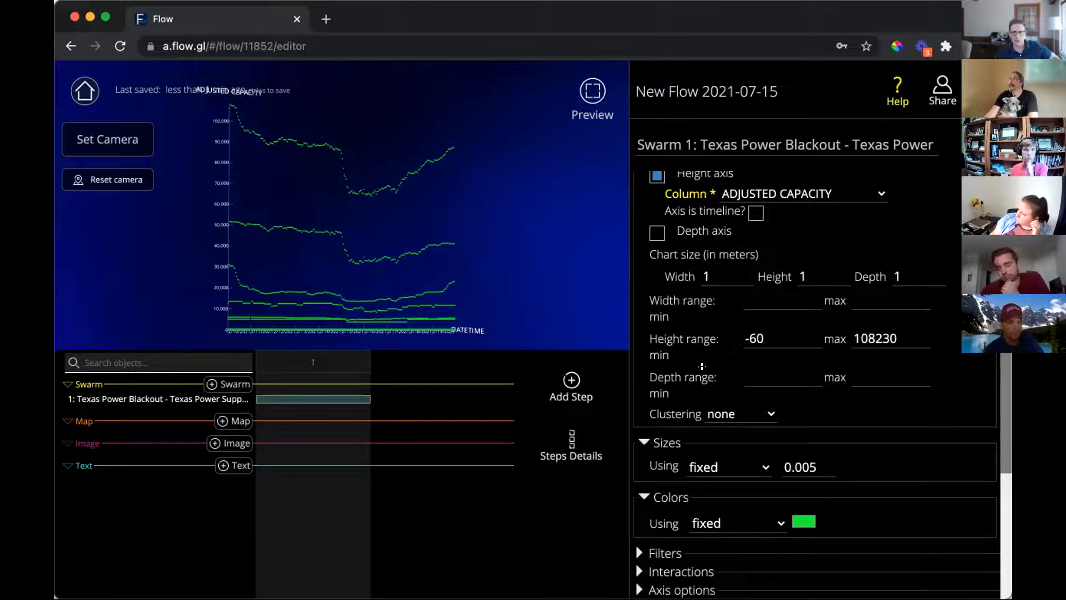
pyautogui.click(741, 414)
pyautogui.click(728, 414)
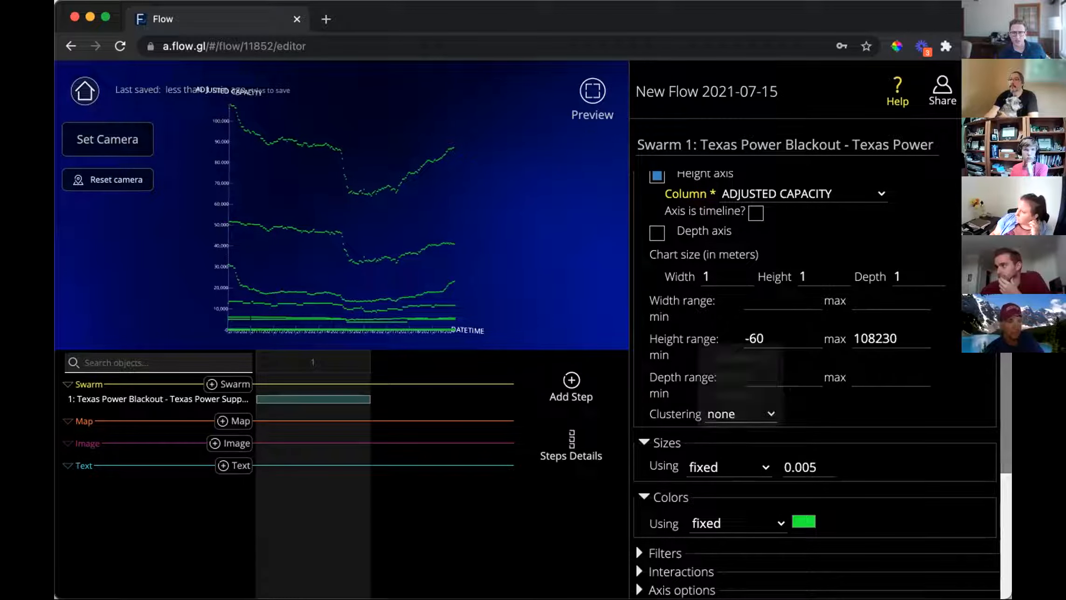
# Enable the depth axis and set its column to FUEL TYPE.
pyautogui.click(774, 378)
pyautogui.scroll(5, 816, 382)
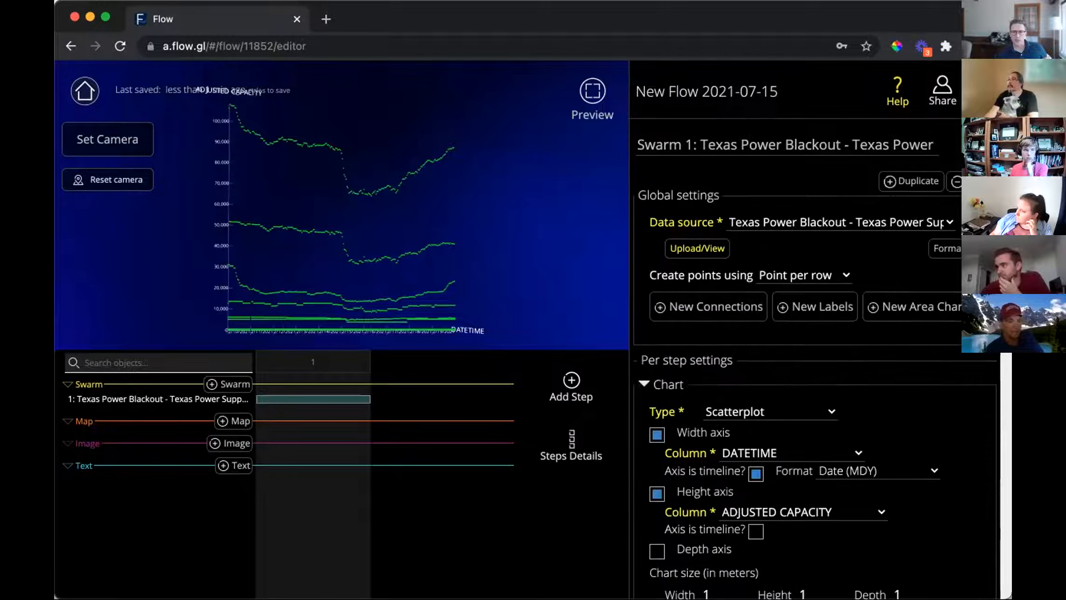
pyautogui.click(657, 520)
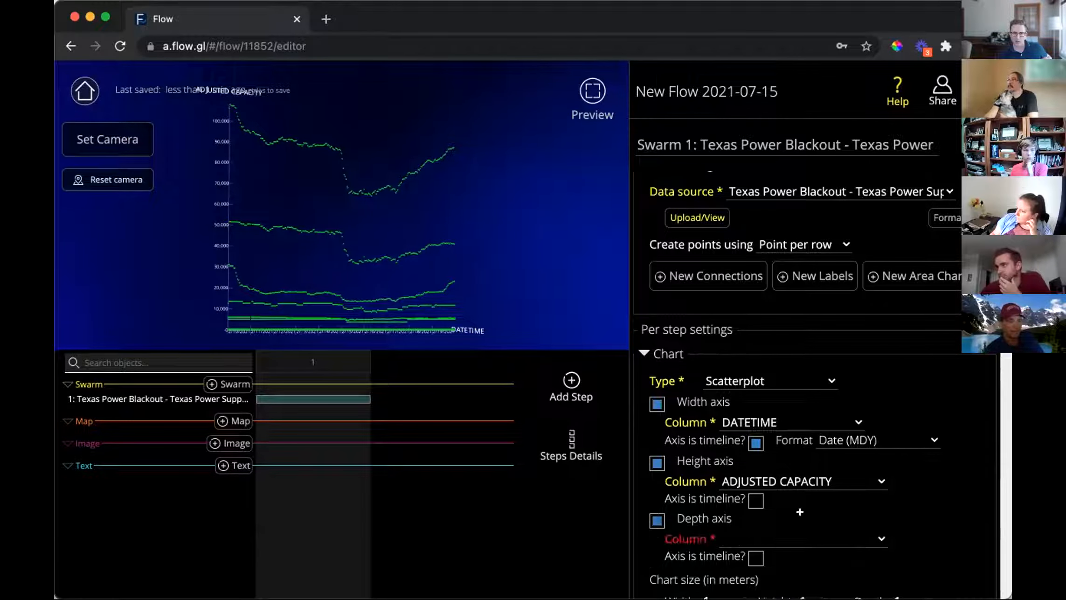
pyautogui.scroll(-1, 793, 513)
pyautogui.click(792, 510)
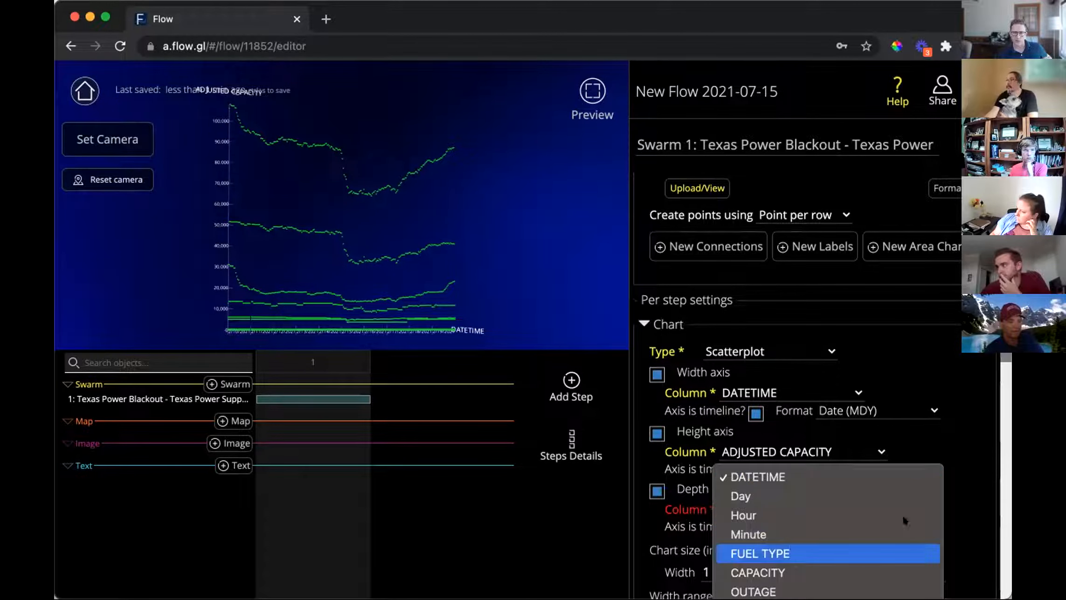
pyautogui.click(793, 553)
pyautogui.scroll(-5, 793, 467)
pyautogui.scroll(3, 817, 373)
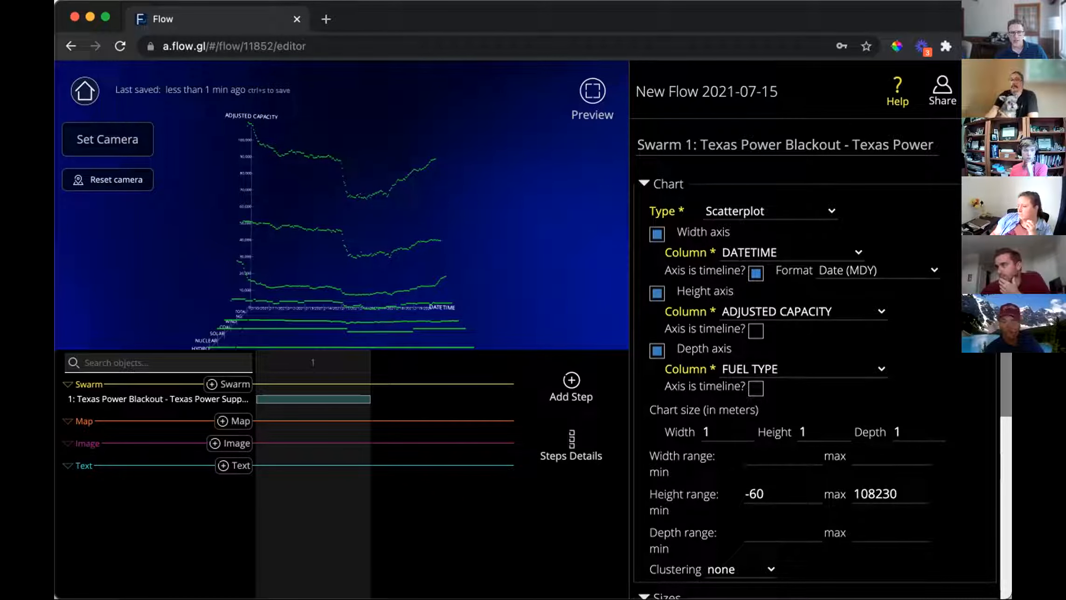
pyautogui.scroll(-2, 816, 373)
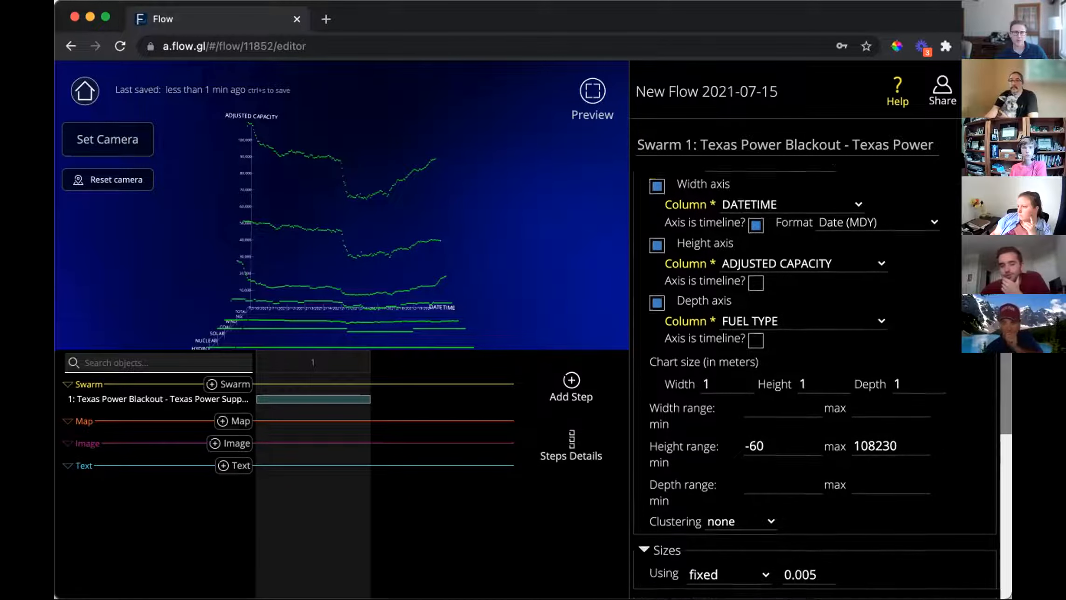
pyautogui.scroll(-10, 816, 373)
# Colour the points with a color scheme by the COLOR column, using the Default scheme.
pyautogui.click(737, 258)
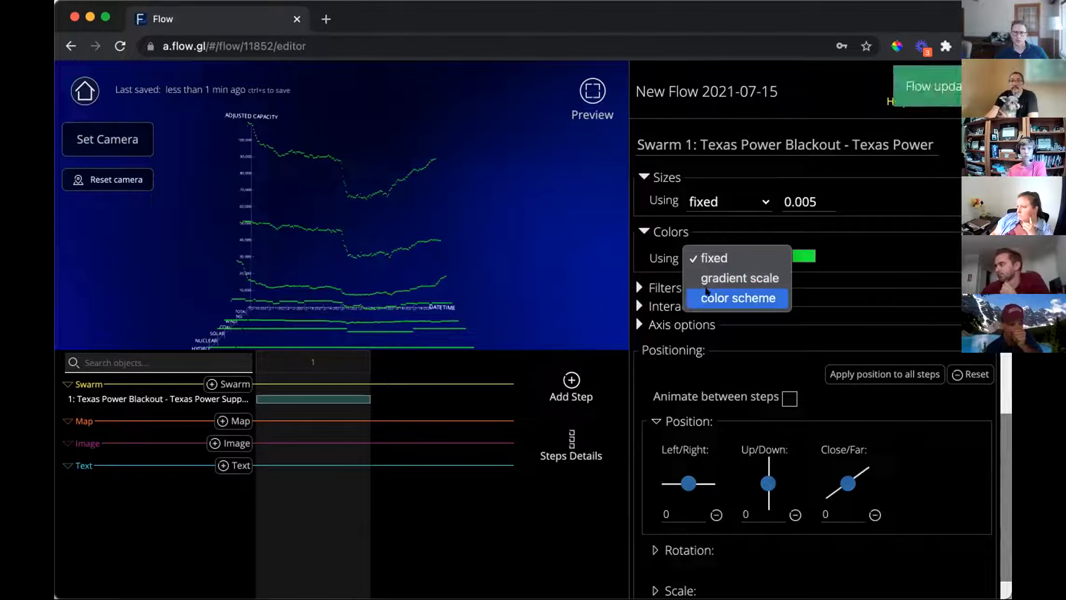
pyautogui.click(707, 292)
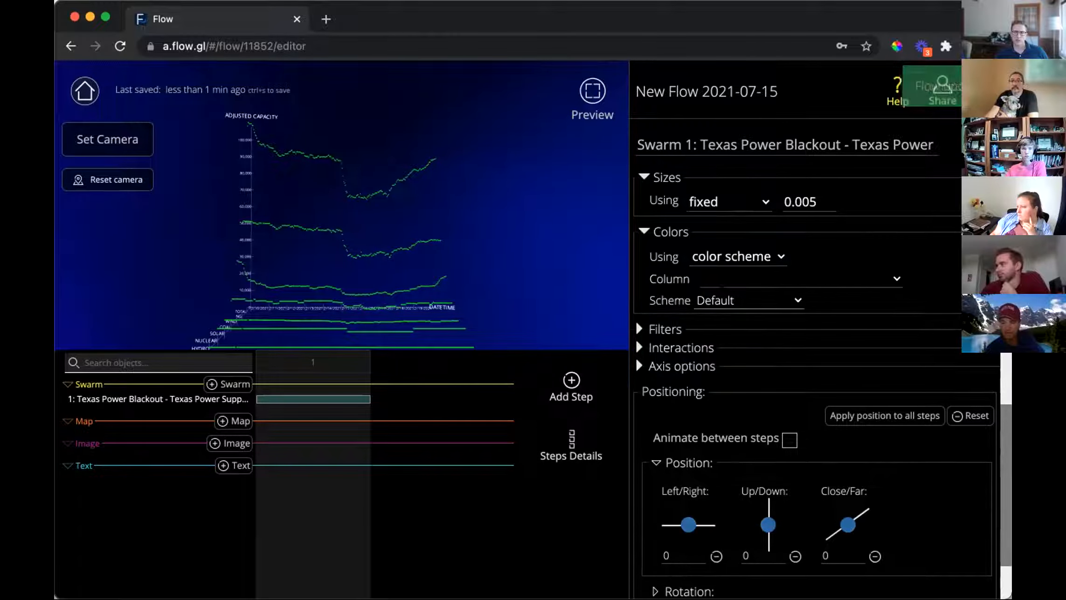
pyautogui.click(712, 279)
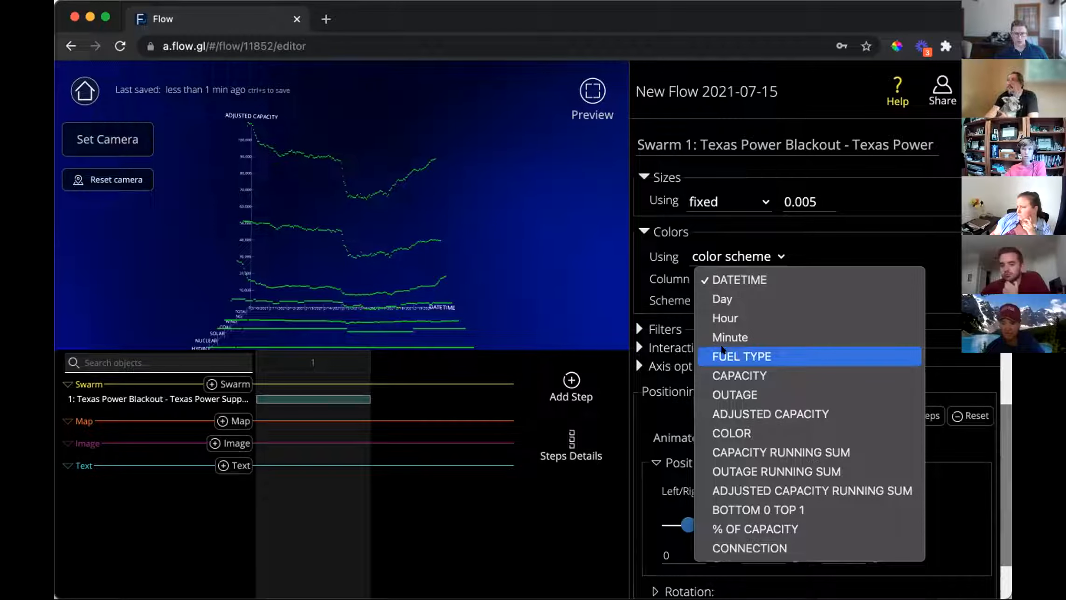
pyautogui.click(732, 433)
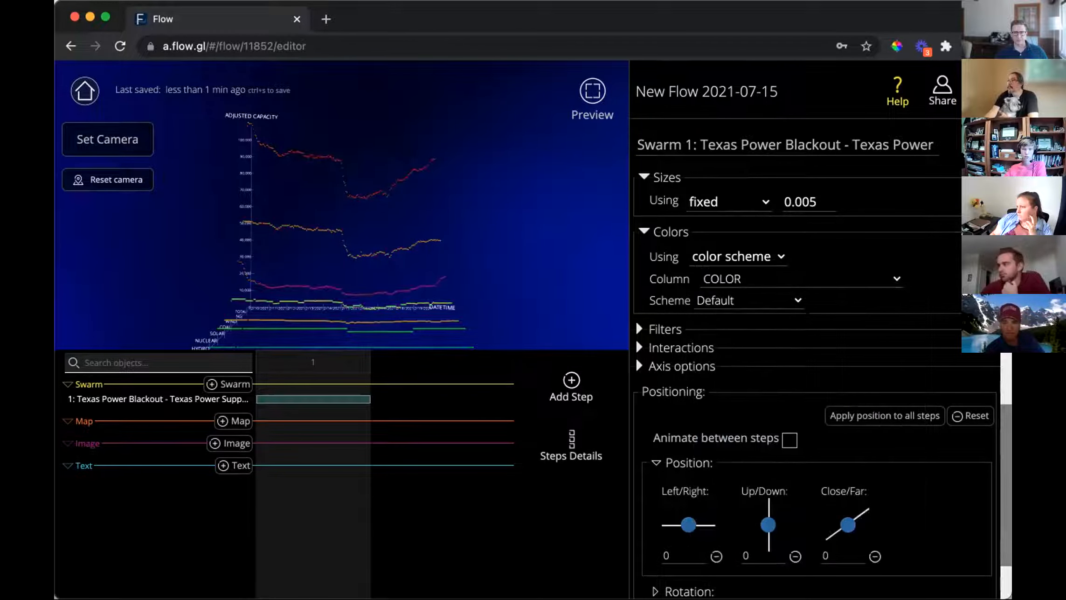
pyautogui.click(793, 301)
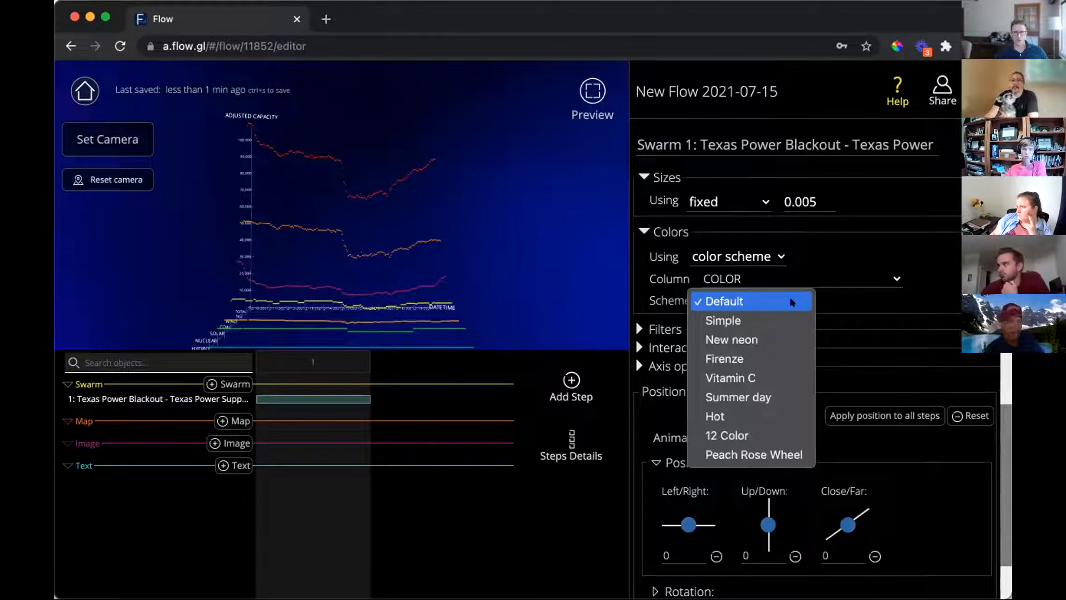
pyautogui.click(793, 302)
# Change the colour column to FUEL TYPE, keeping the Default scheme.
pyautogui.click(809, 282)
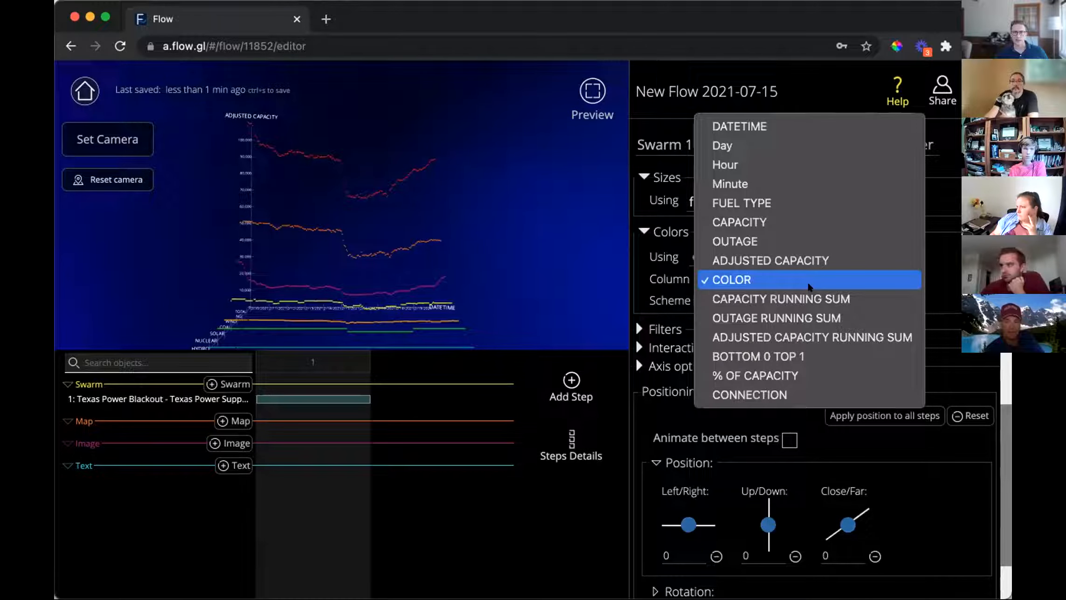
pyautogui.click(769, 202)
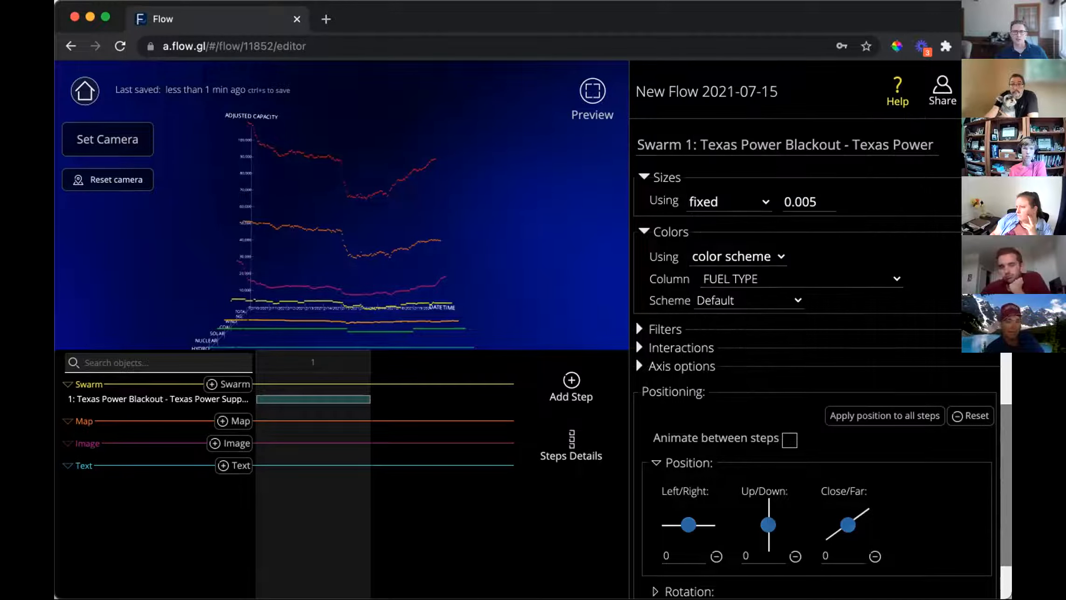
pyautogui.click(746, 301)
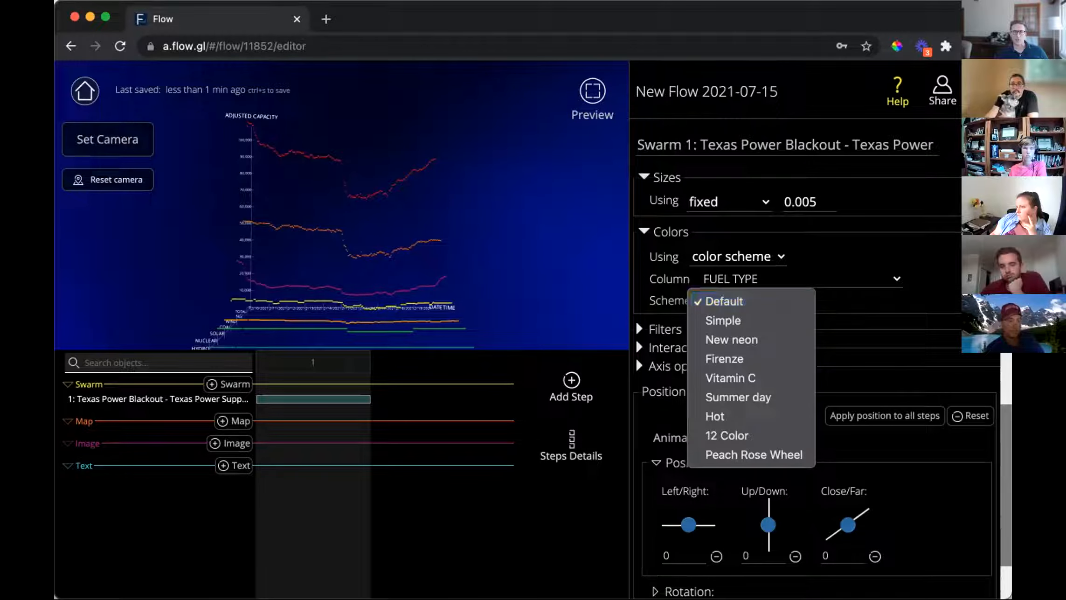
pyautogui.click(636, 358)
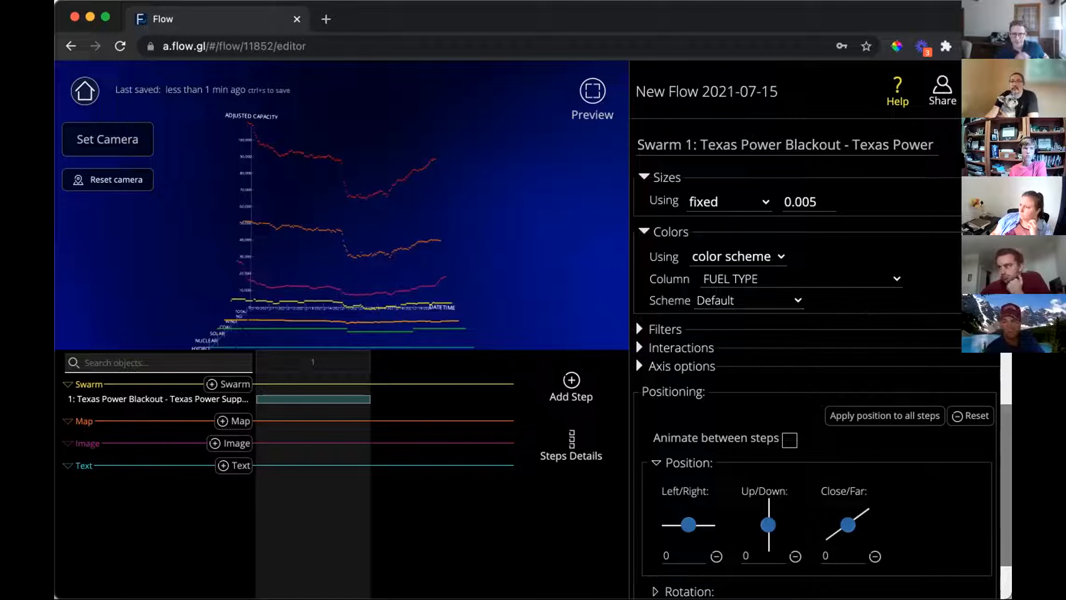
pyautogui.scroll(-2, 636, 358)
pyautogui.scroll(10, 636, 357)
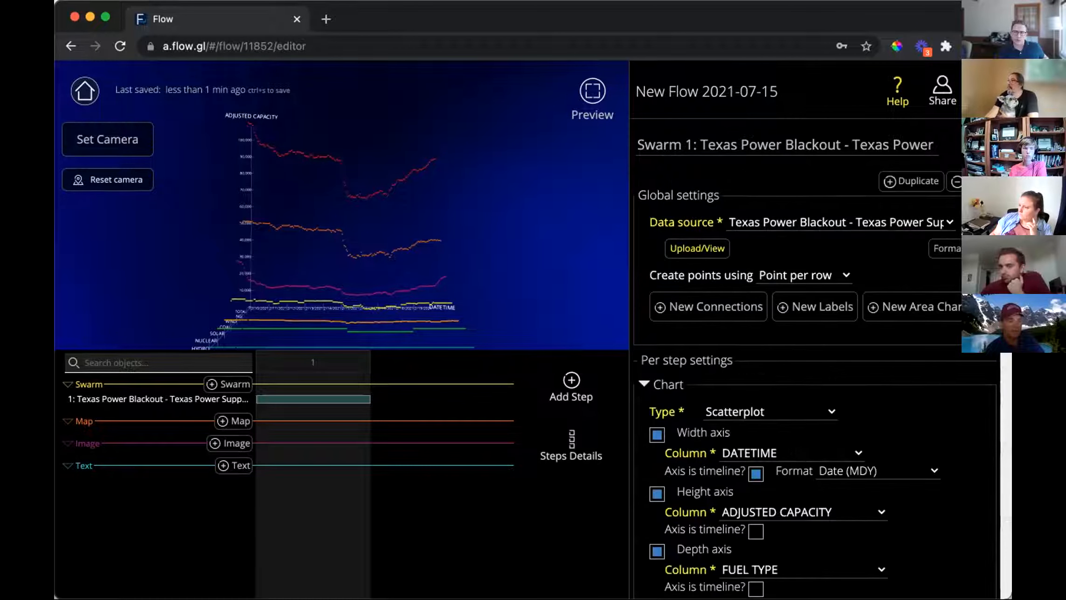
pyautogui.scroll(-5, 636, 357)
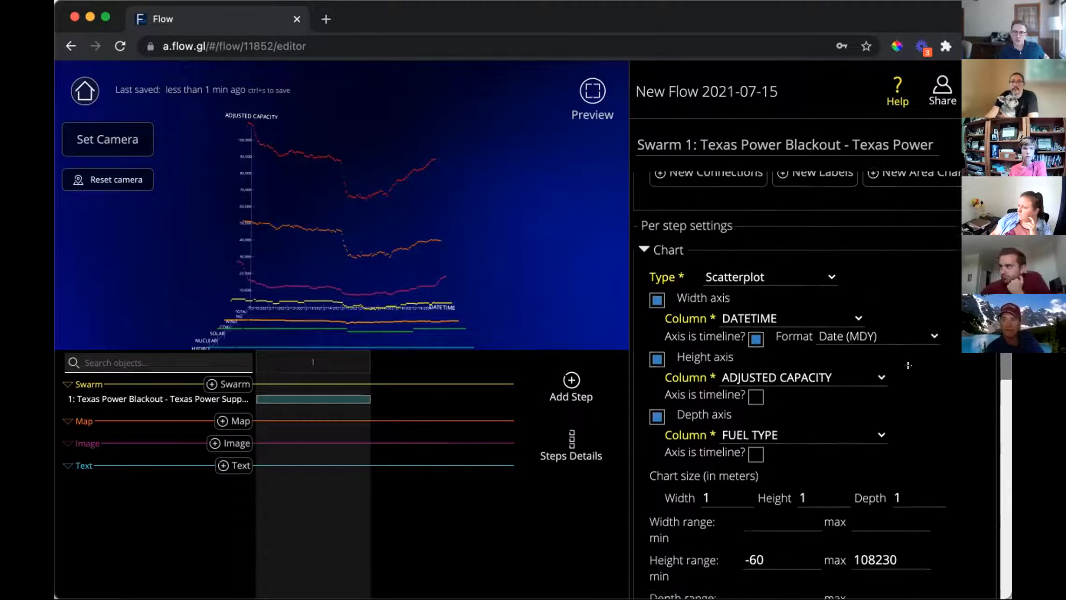
pyautogui.scroll(5, 636, 357)
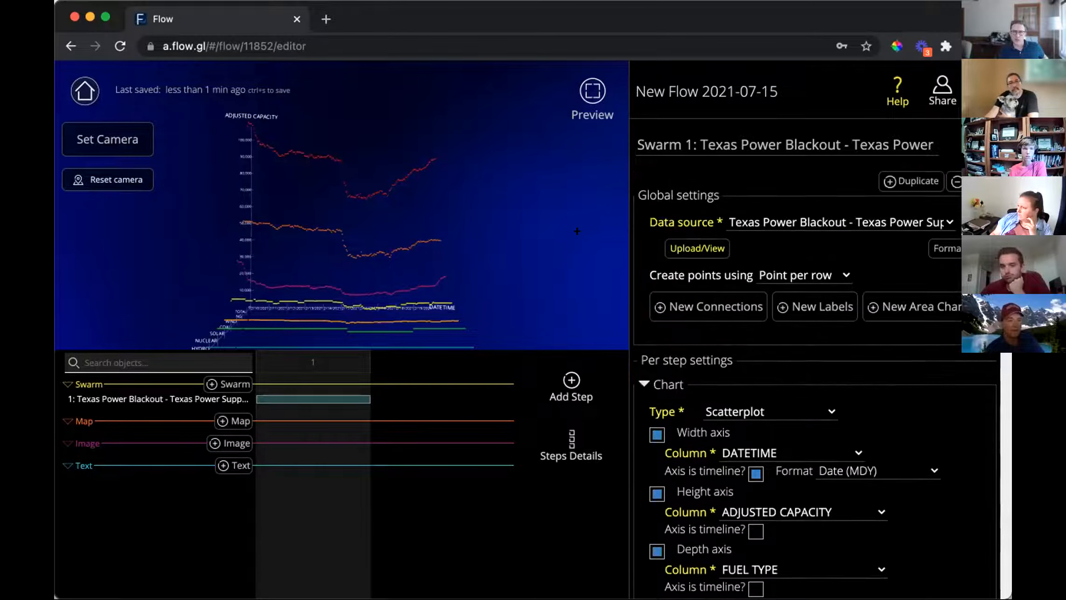
# Add a Connections 1 layer that connects each point 'to axis or map'.
pyautogui.click(714, 307)
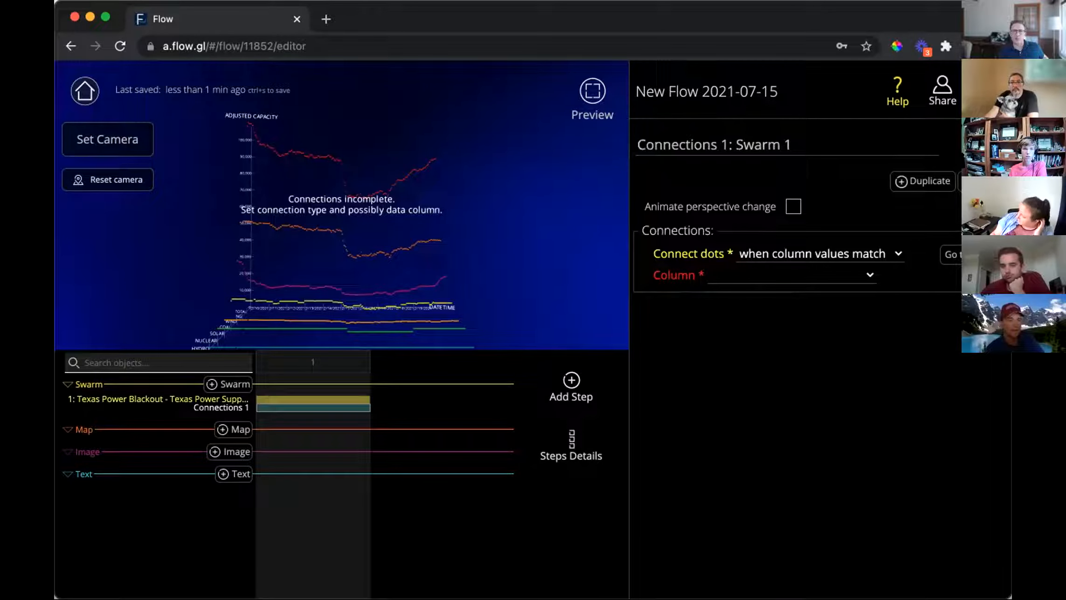
pyautogui.click(724, 276)
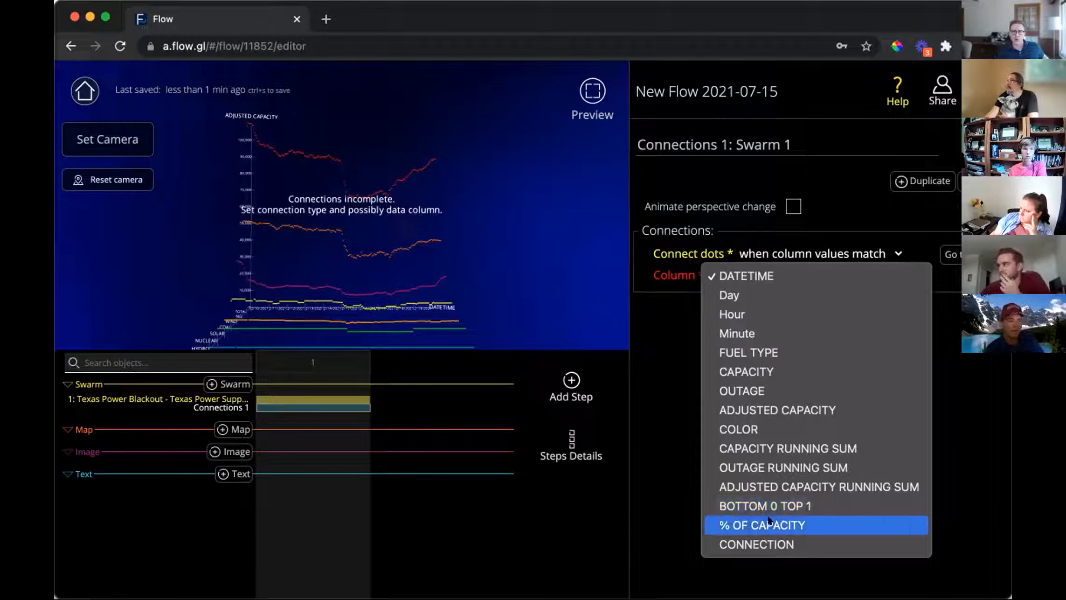
pyautogui.click(954, 410)
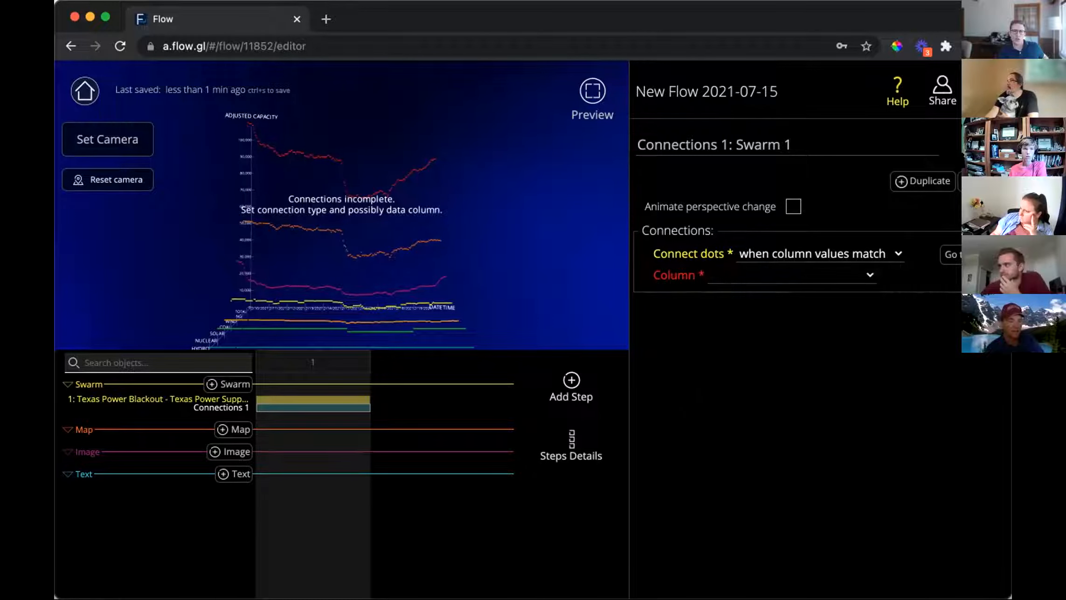
pyautogui.click(855, 253)
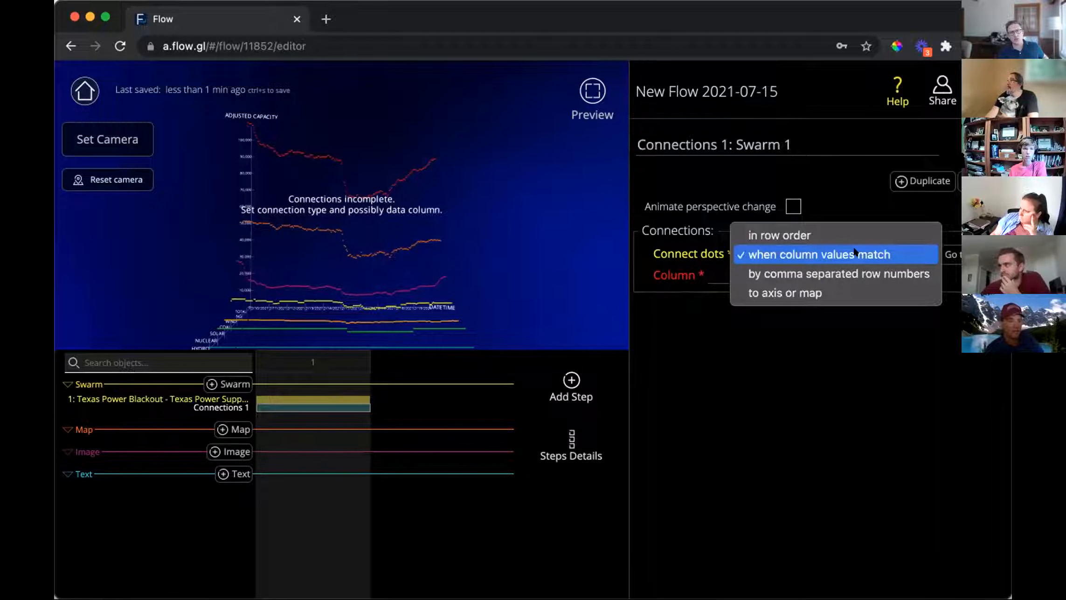
pyautogui.click(847, 293)
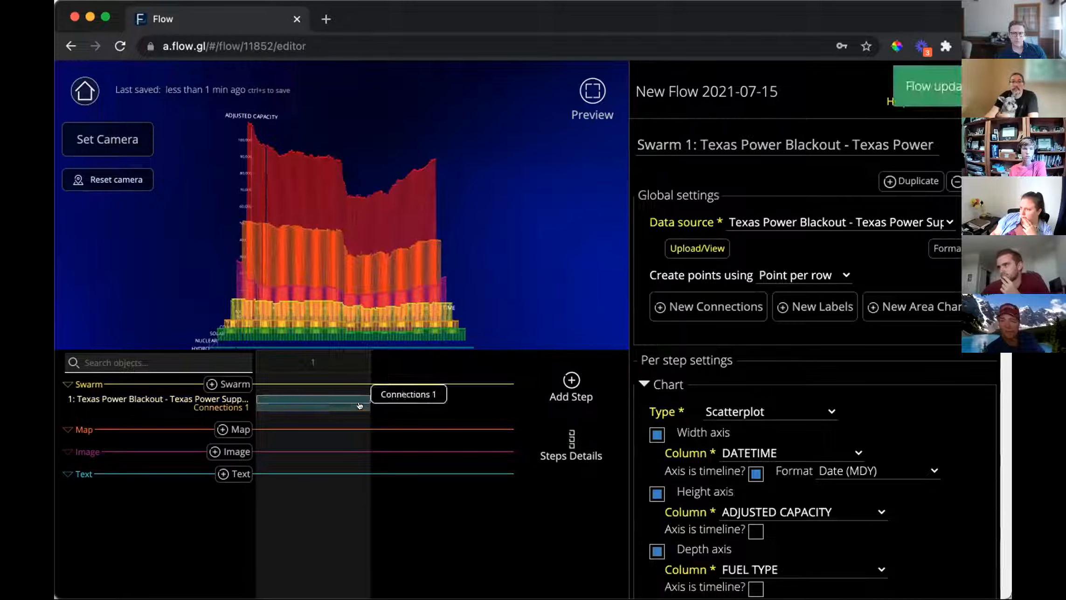
# Change the height range minimum from -60 to 0, keeping the 108230 maximum.
pyautogui.scroll(-5, 816, 374)
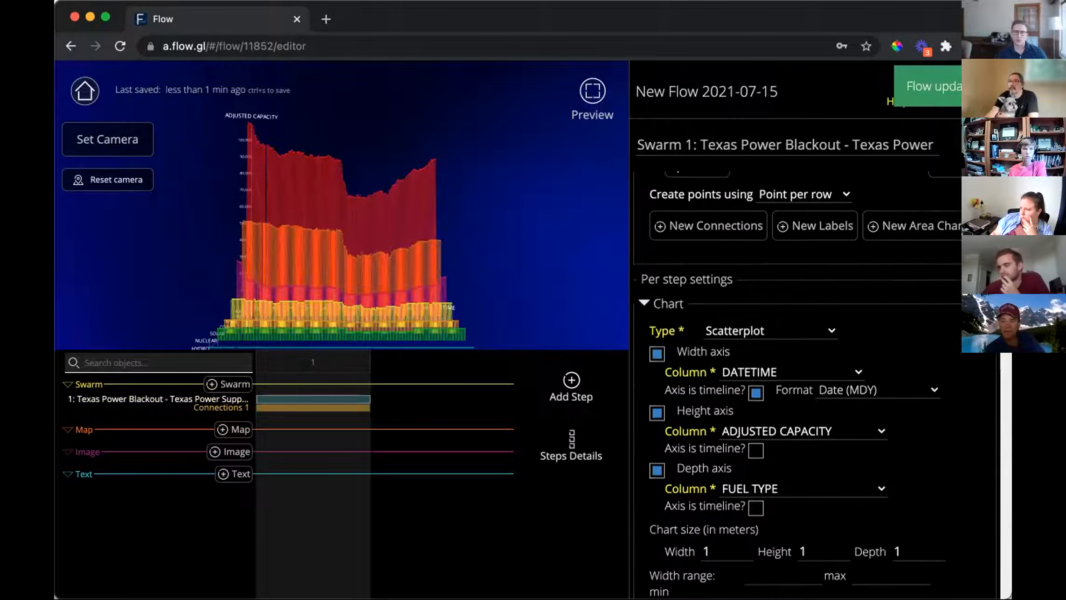
pyautogui.scroll(-1, 817, 382)
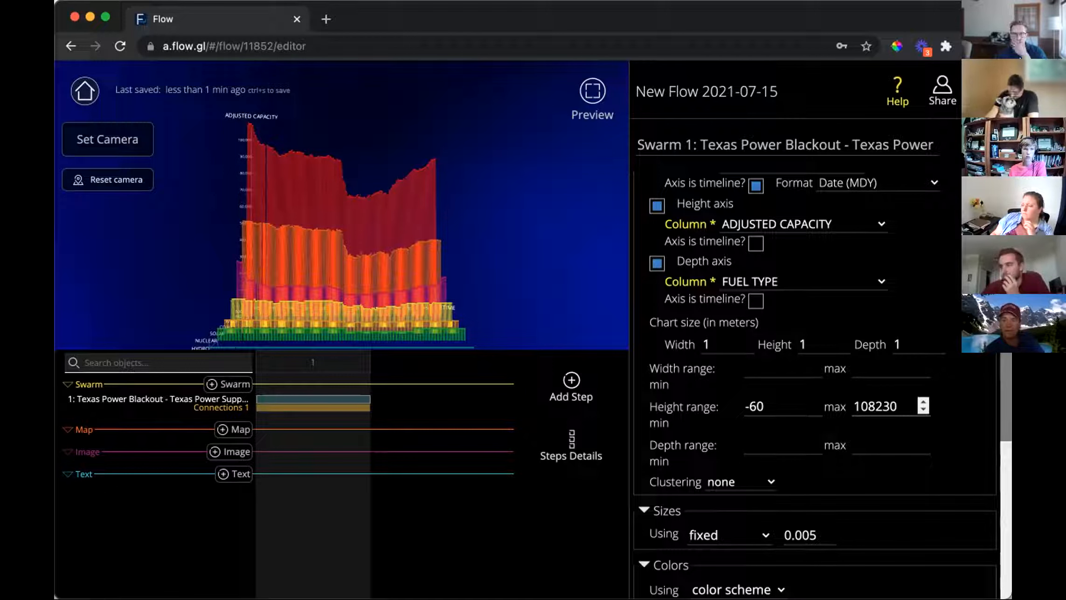
pyautogui.moveTo(765, 405); pyautogui.dragTo(690, 389)
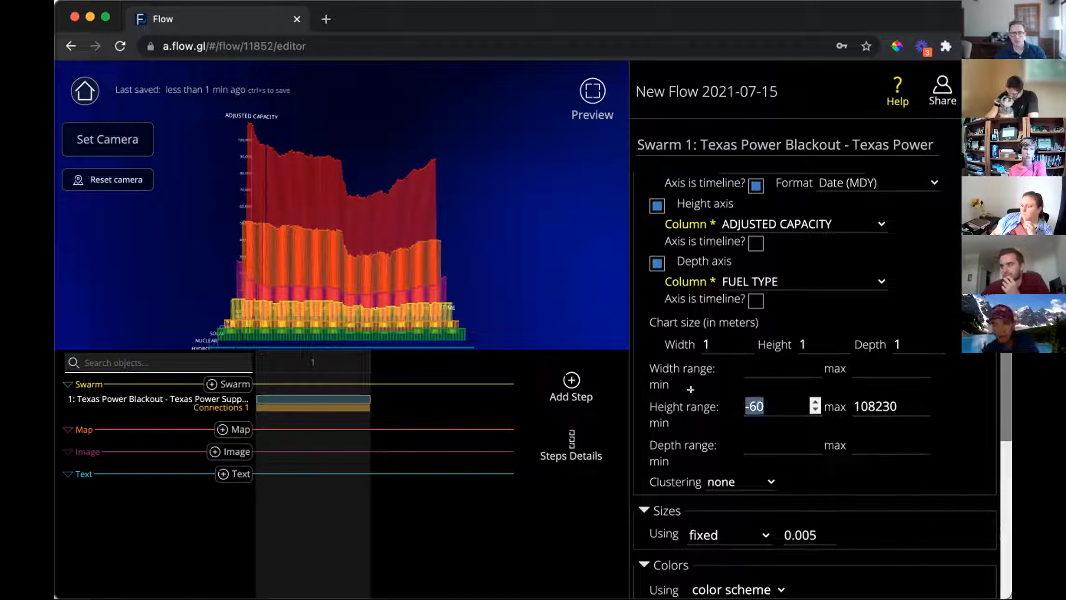
pyautogui.write('0')
pyautogui.click(890, 408)
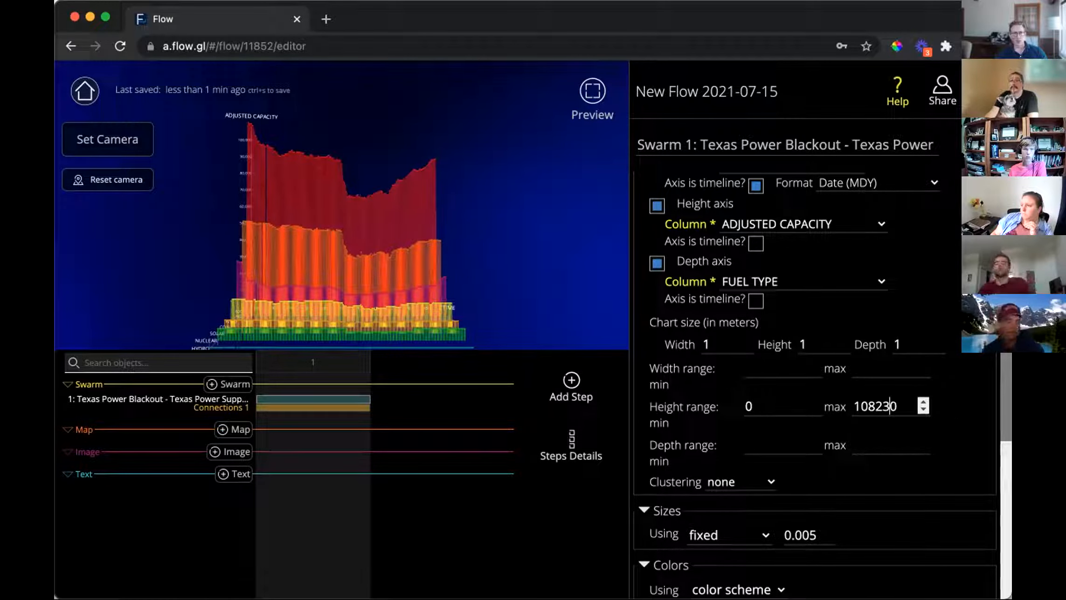
pyautogui.moveTo(421, 240)
pyautogui.mouseDown()
pyautogui.moveTo(327, 276)
pyautogui.moveTo(356, 293)
pyautogui.moveTo(416, 246)
pyautogui.mouseUp()
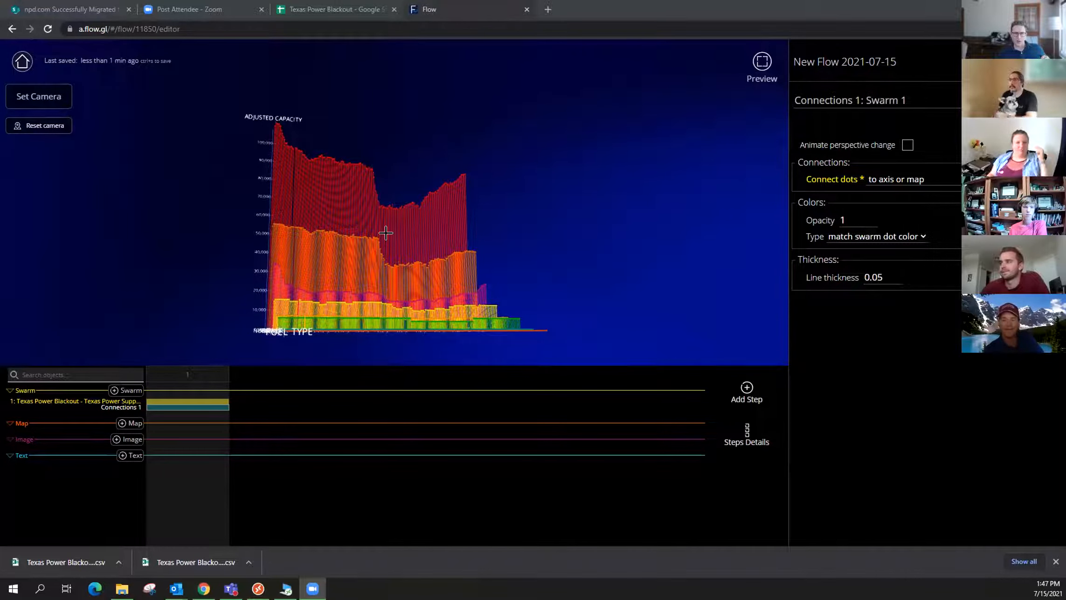
# Select Swarm 1 in the timeline and duplicate it into a second swarm.
pyautogui.moveTo(625, 270); pyautogui.dragTo(495, 202)
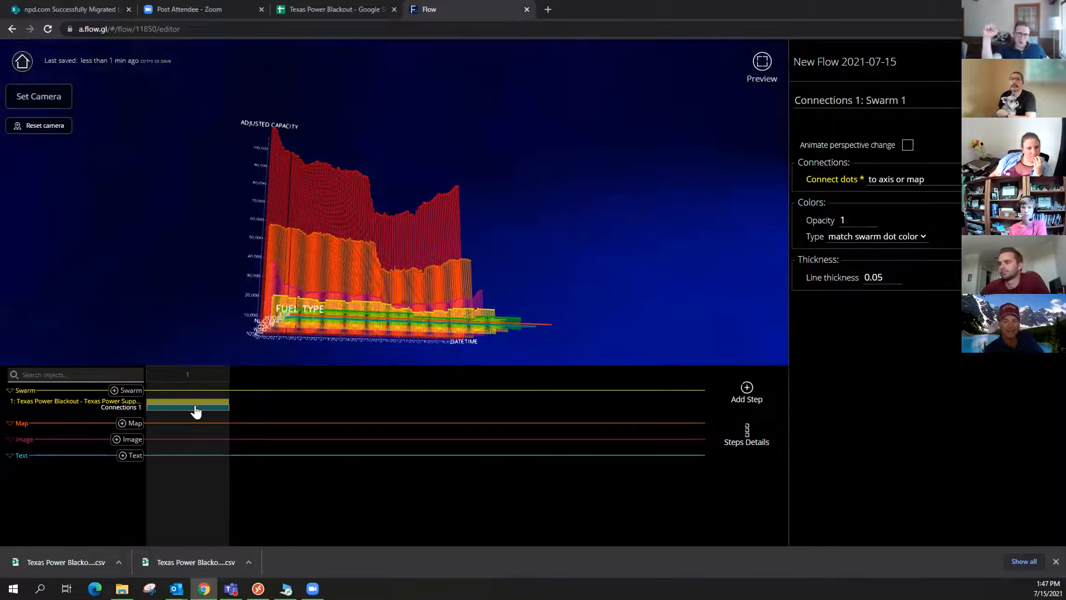
pyautogui.click(189, 401)
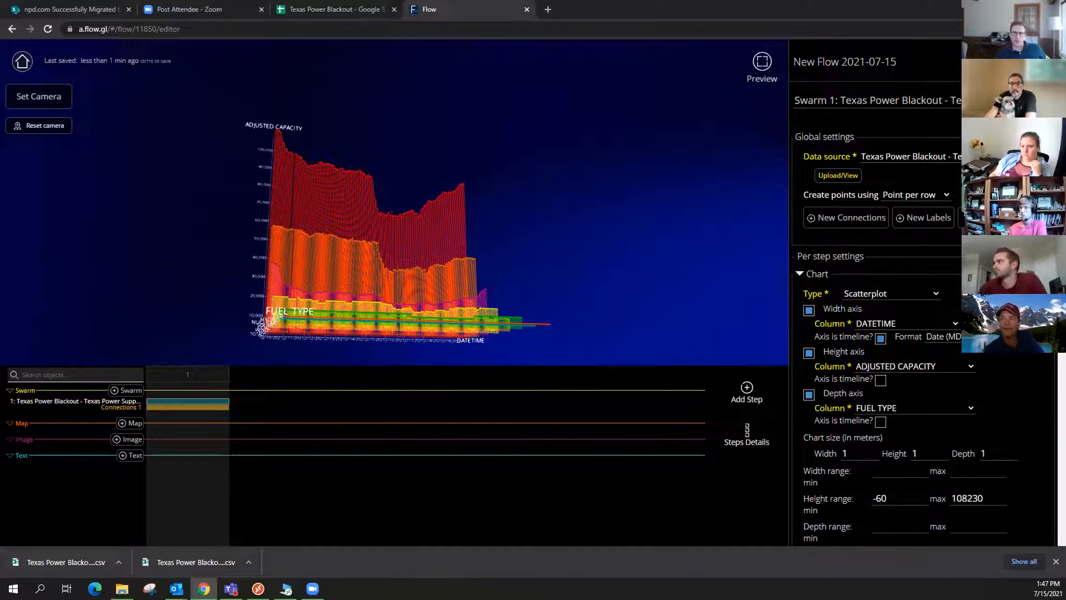
pyautogui.click(1003, 101)
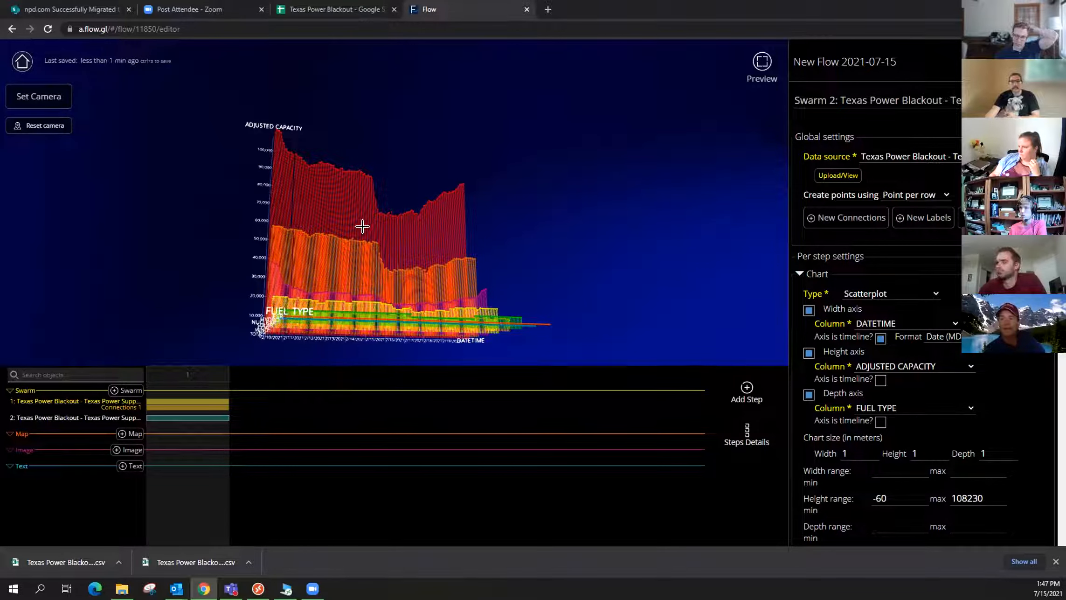
# Switch Swarm 2's height column to CAPACITY and orbit to compare it with the original.
pyautogui.moveTo(343, 326); pyautogui.dragTo(349, 259)
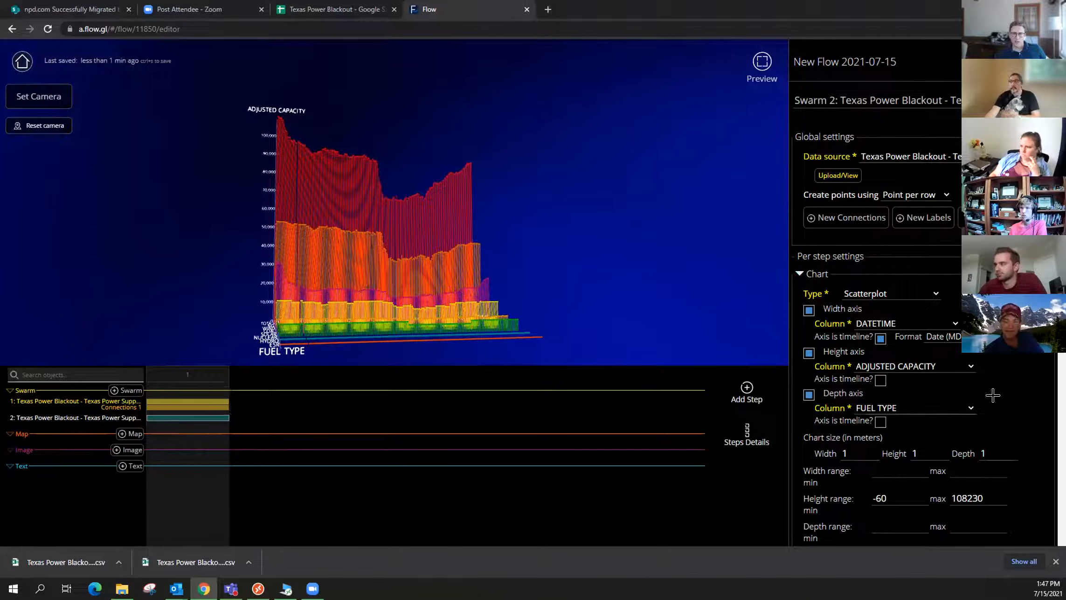
pyautogui.click(912, 363)
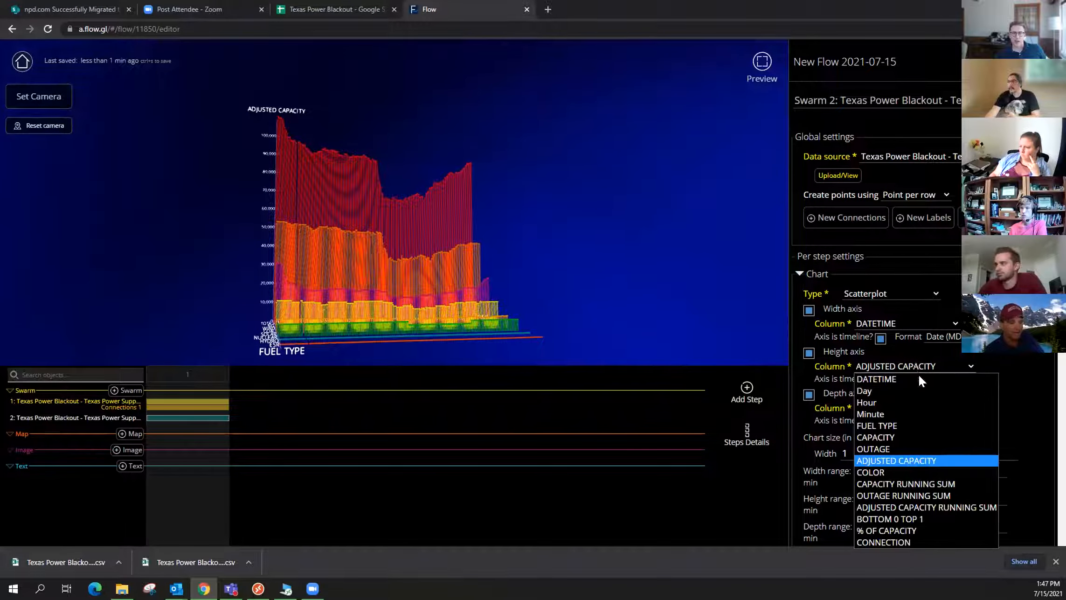
pyautogui.click(921, 436)
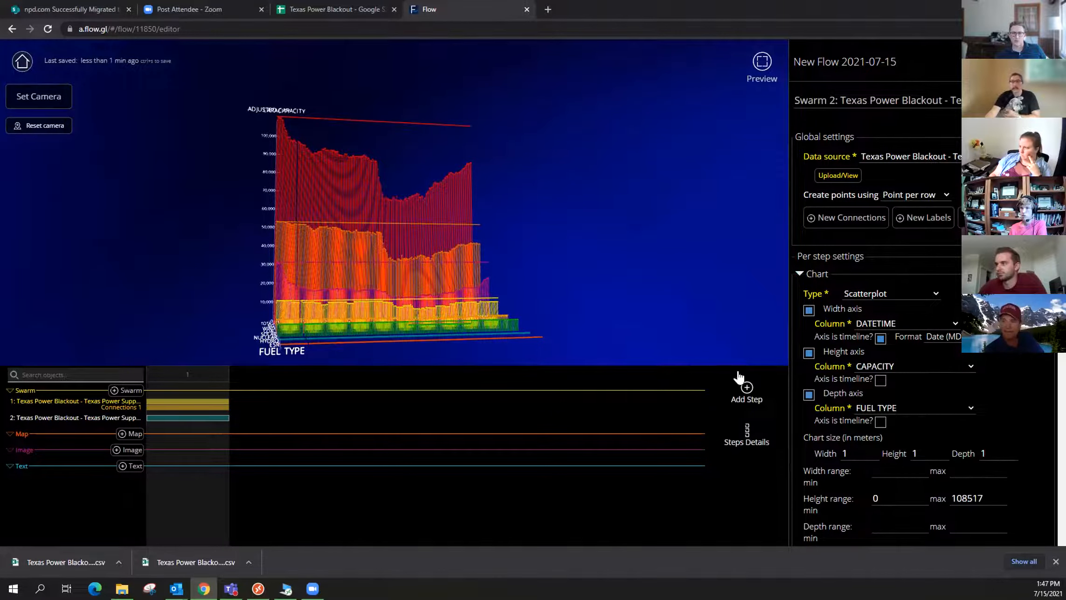
pyautogui.moveTo(526, 246); pyautogui.dragTo(662, 243)
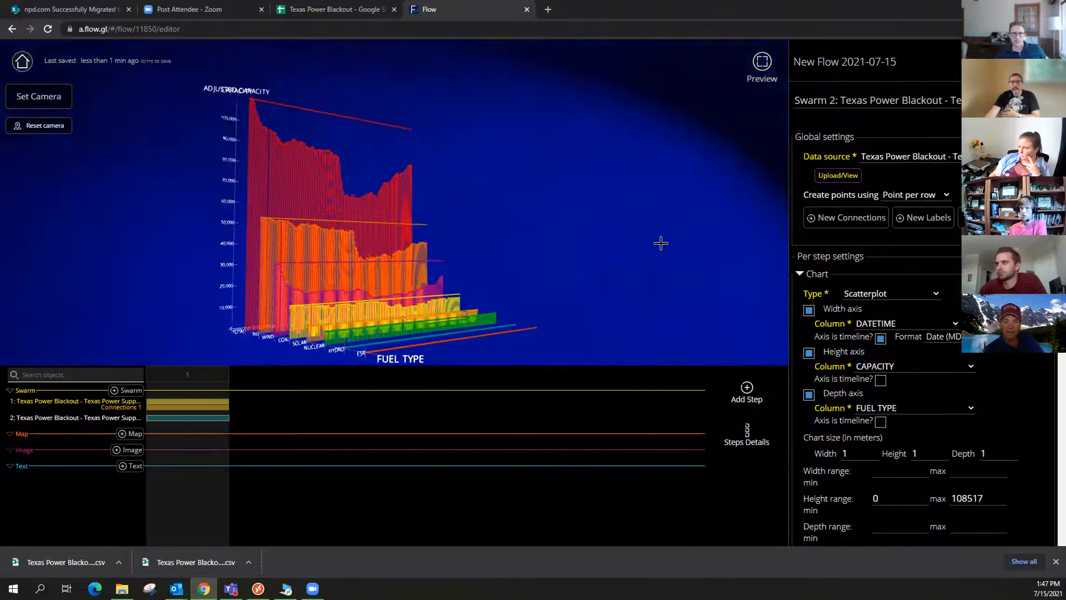
pyautogui.moveTo(602, 263); pyautogui.dragTo(628, 270)
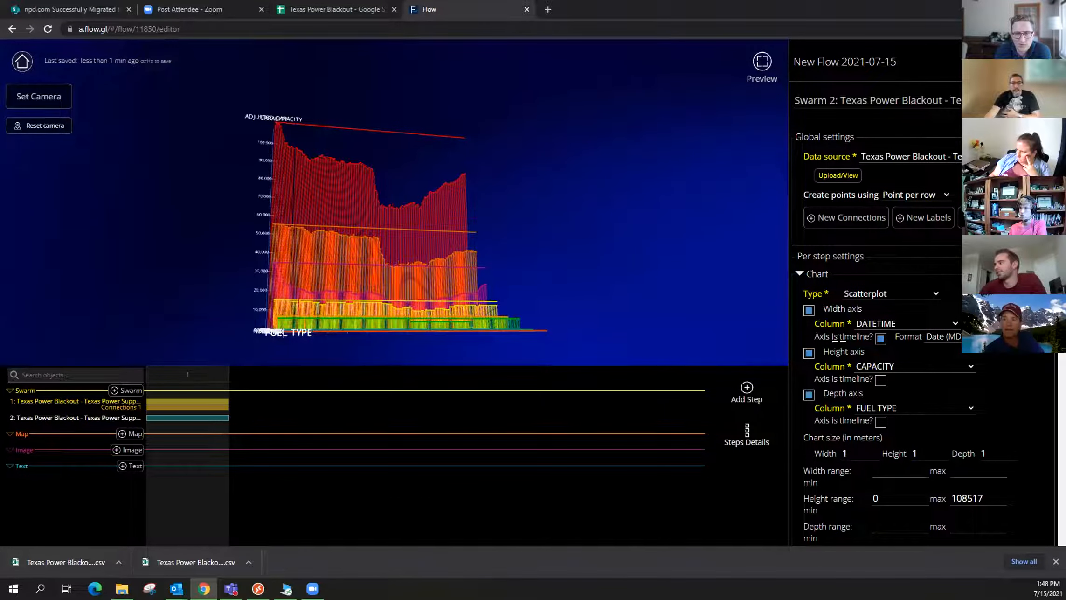
pyautogui.scroll(-7, 835, 329)
pyautogui.scroll(-2, 844, 333)
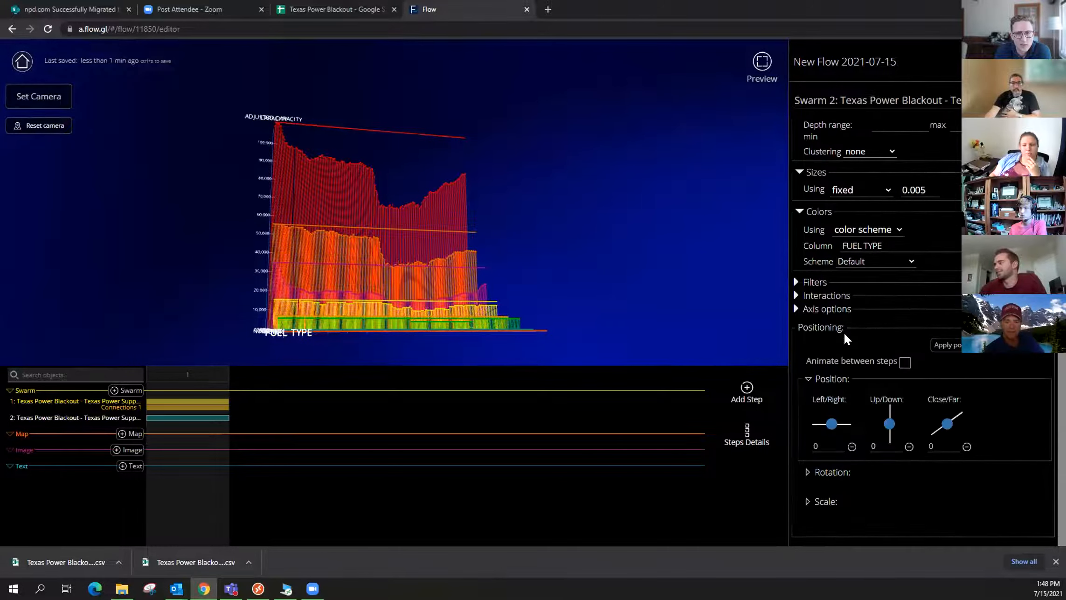
pyautogui.scroll(5, 860, 338)
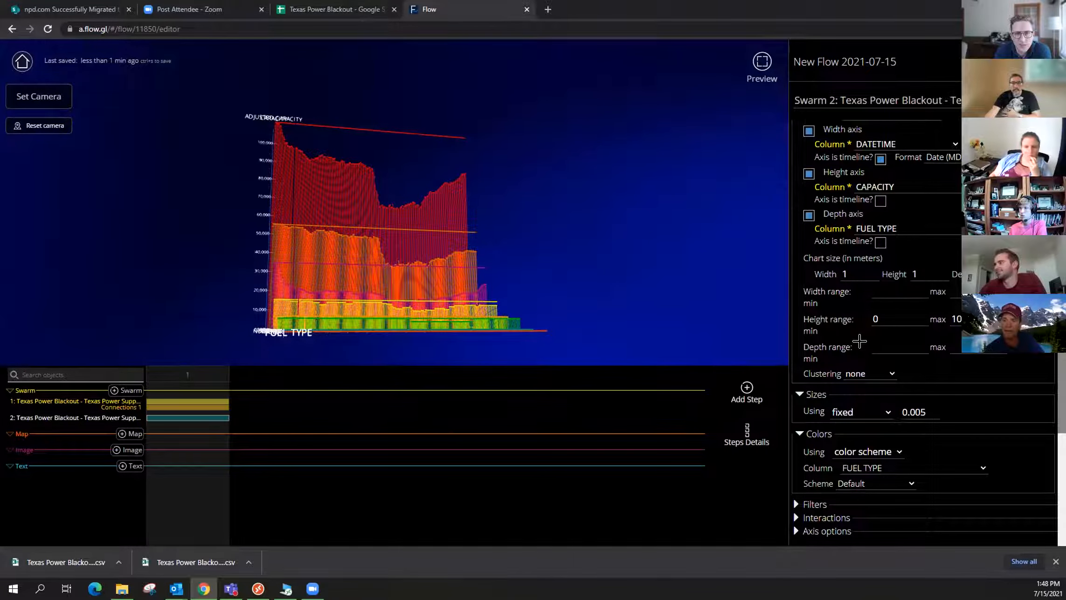
pyautogui.scroll(3, 860, 341)
pyautogui.click(809, 327)
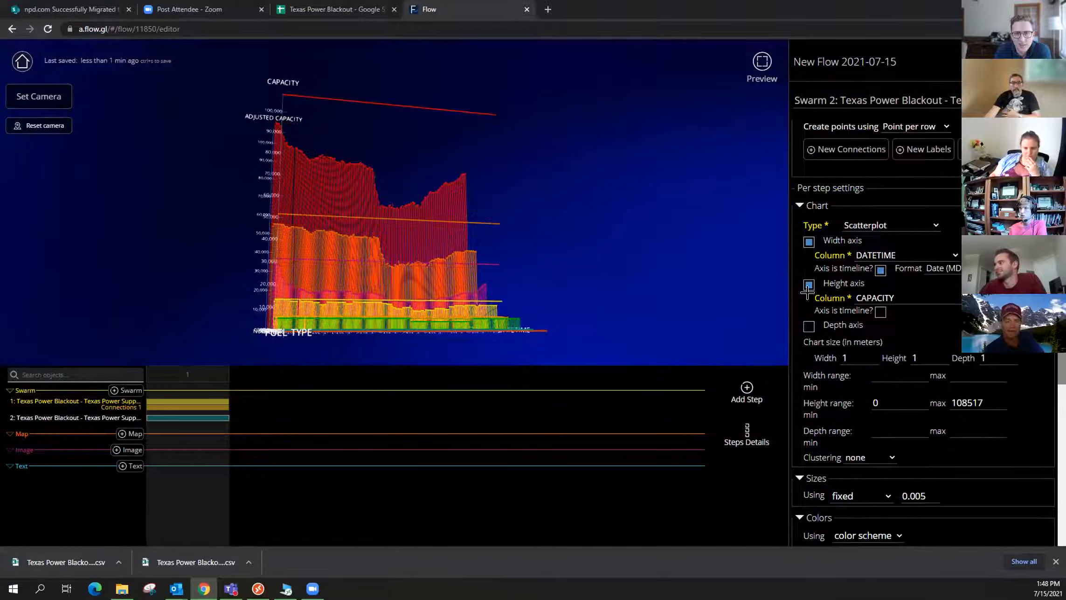
pyautogui.click(809, 285)
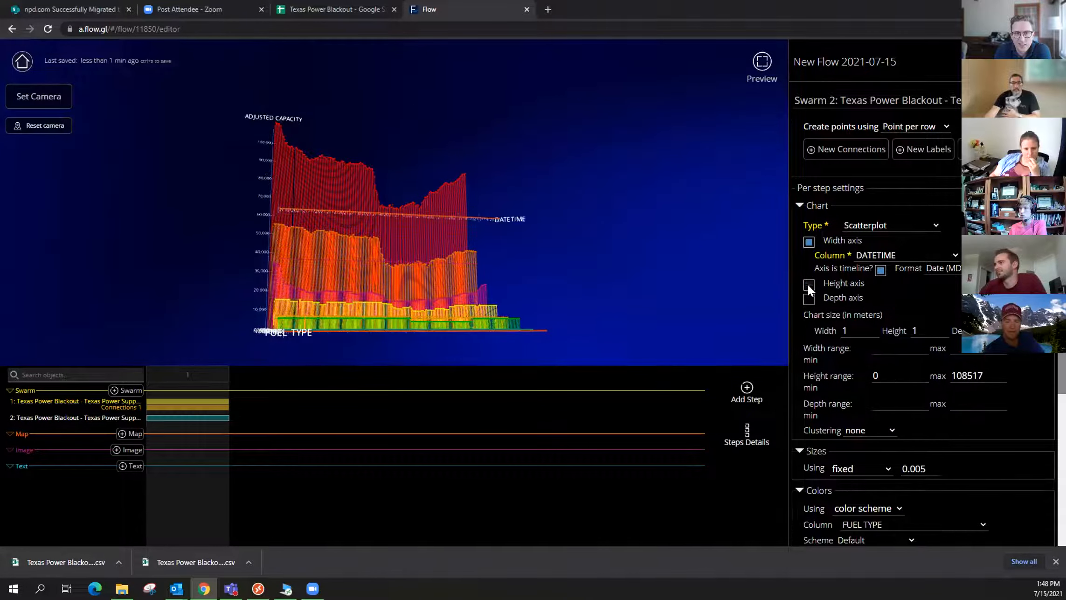
pyautogui.click(809, 241)
pyautogui.click(809, 241)
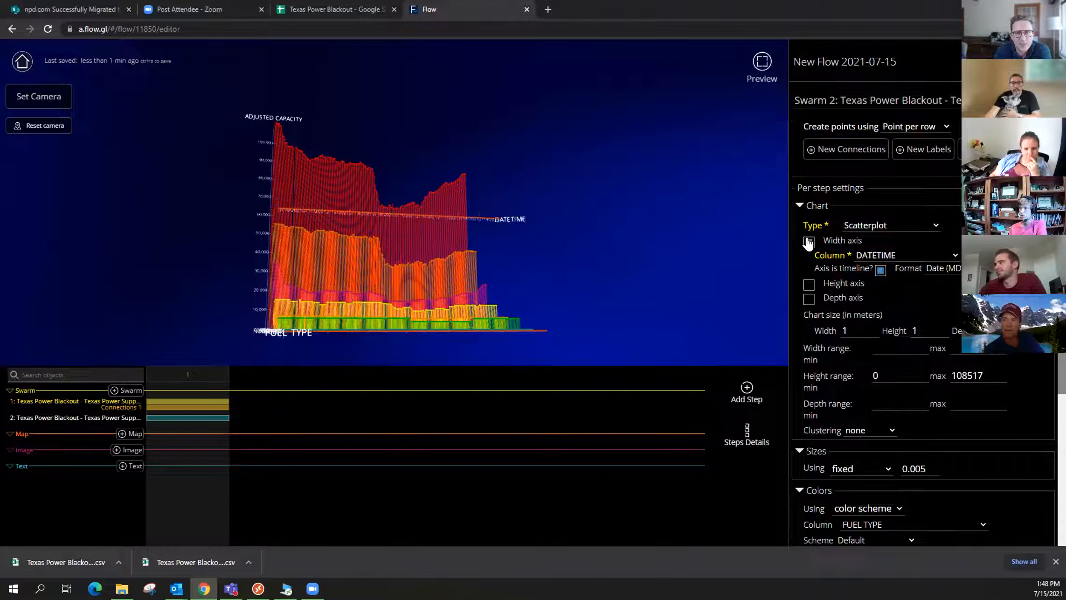
pyautogui.click(809, 242)
pyautogui.click(809, 256)
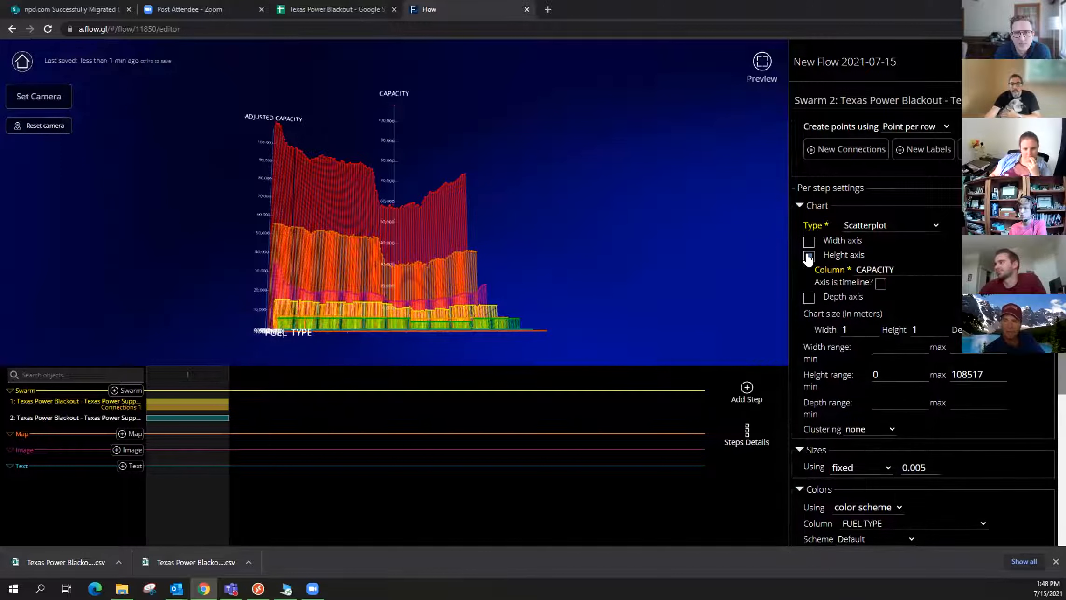
pyautogui.click(809, 255)
pyautogui.click(809, 270)
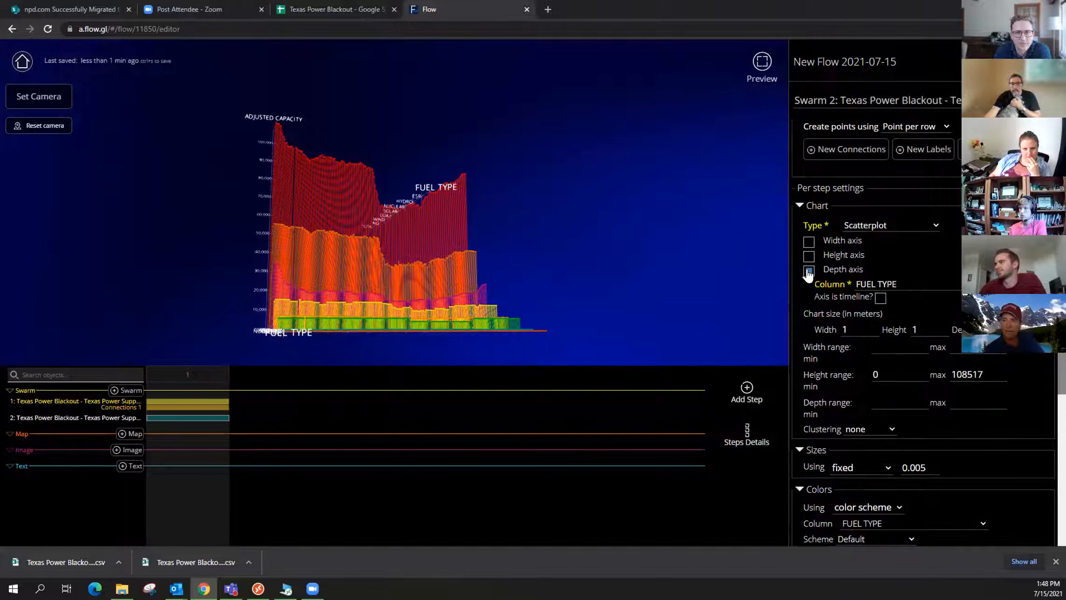
pyautogui.click(809, 270)
pyautogui.click(809, 242)
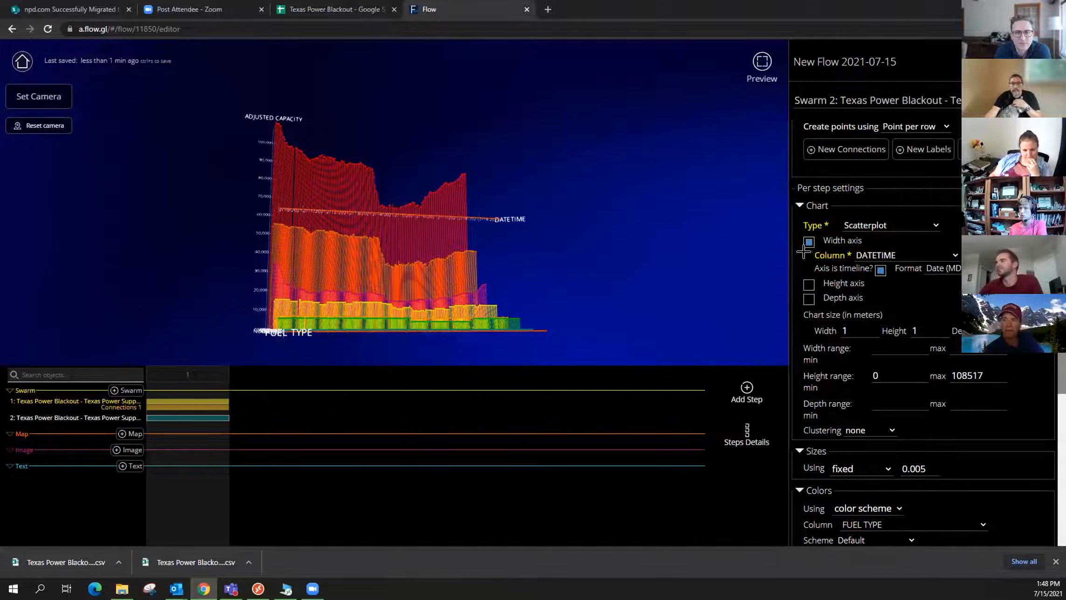
pyautogui.moveTo(528, 278); pyautogui.dragTo(739, 261)
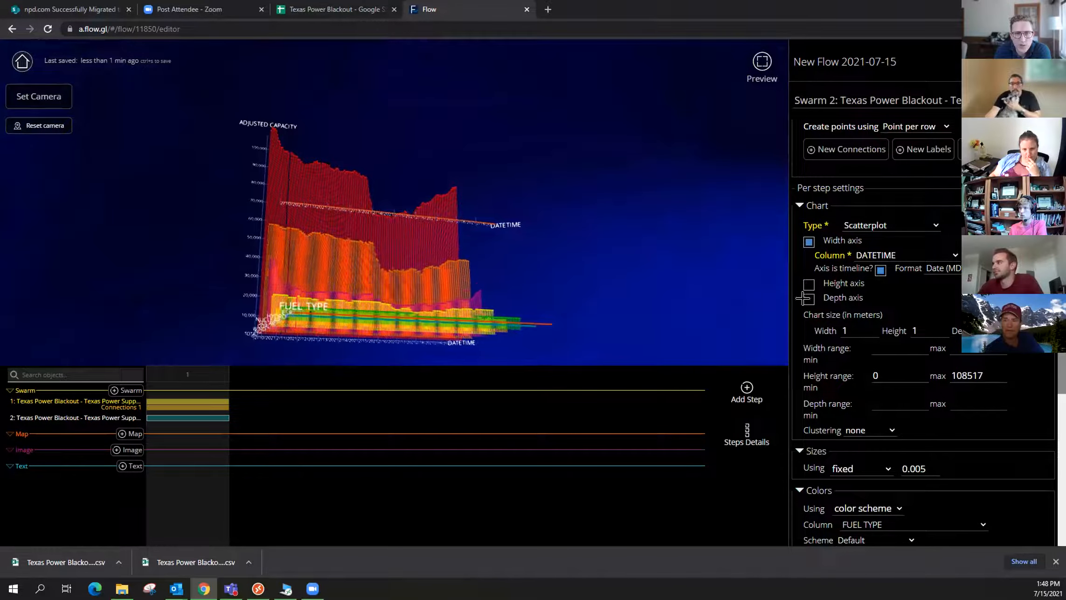
pyautogui.click(809, 284)
pyautogui.click(809, 326)
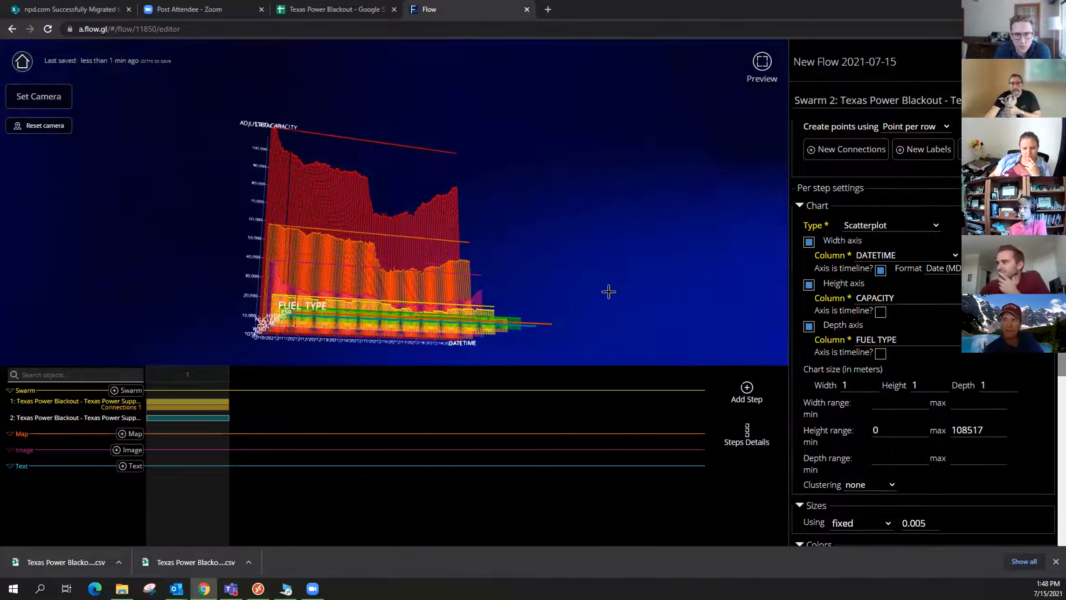
pyautogui.scroll(2, 287, 186)
pyautogui.moveTo(229, 85); pyautogui.dragTo(562, 278)
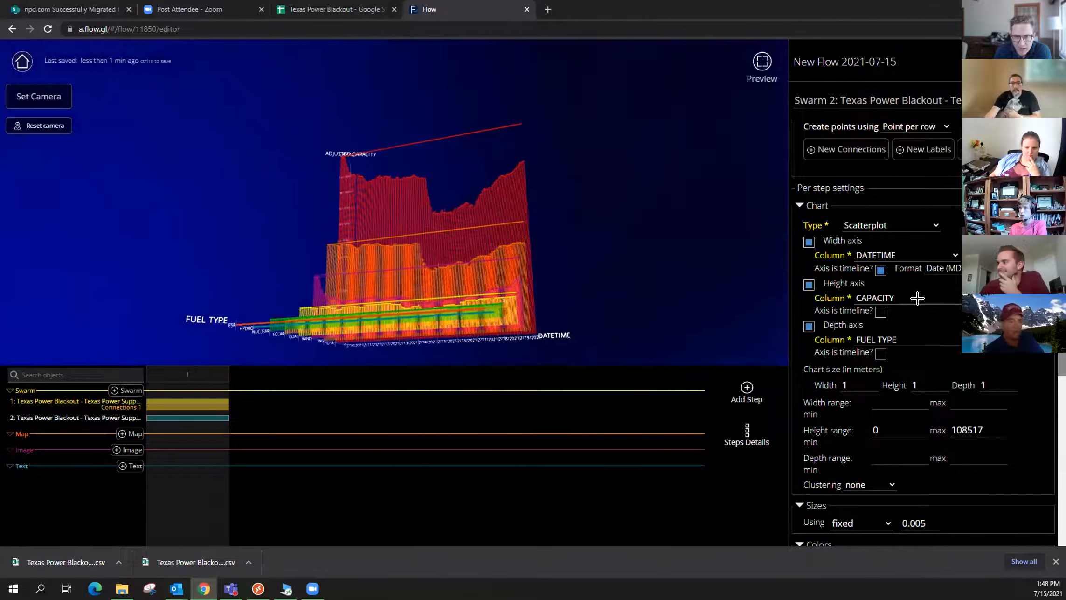
pyautogui.scroll(-2, 916, 298)
pyautogui.scroll(-1, 875, 333)
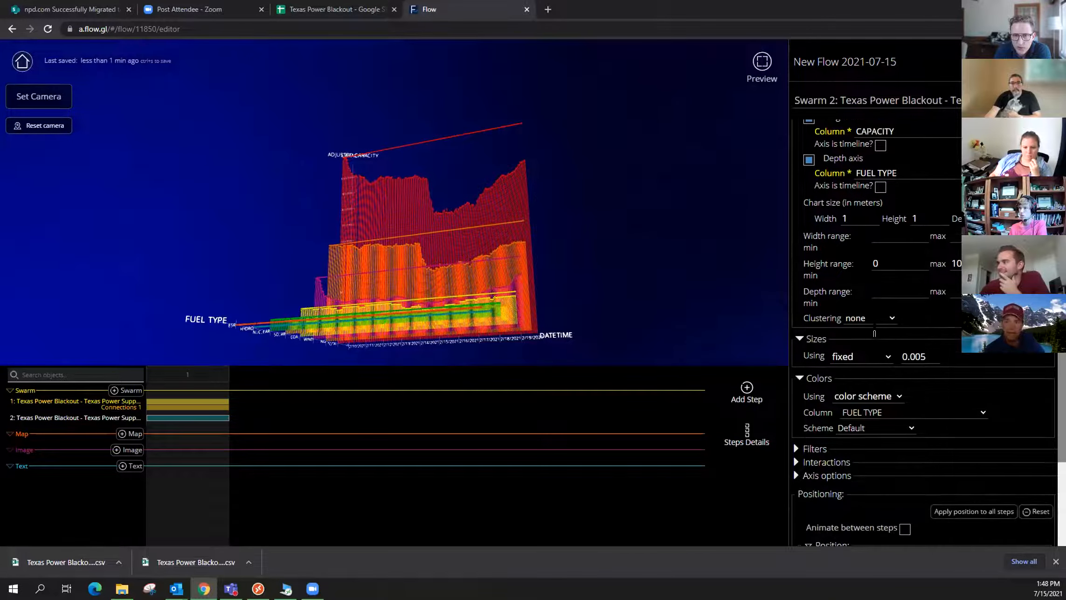
# Hide the second swarm's width, height and depth axes under Axis options.
pyautogui.scroll(-3, 874, 333)
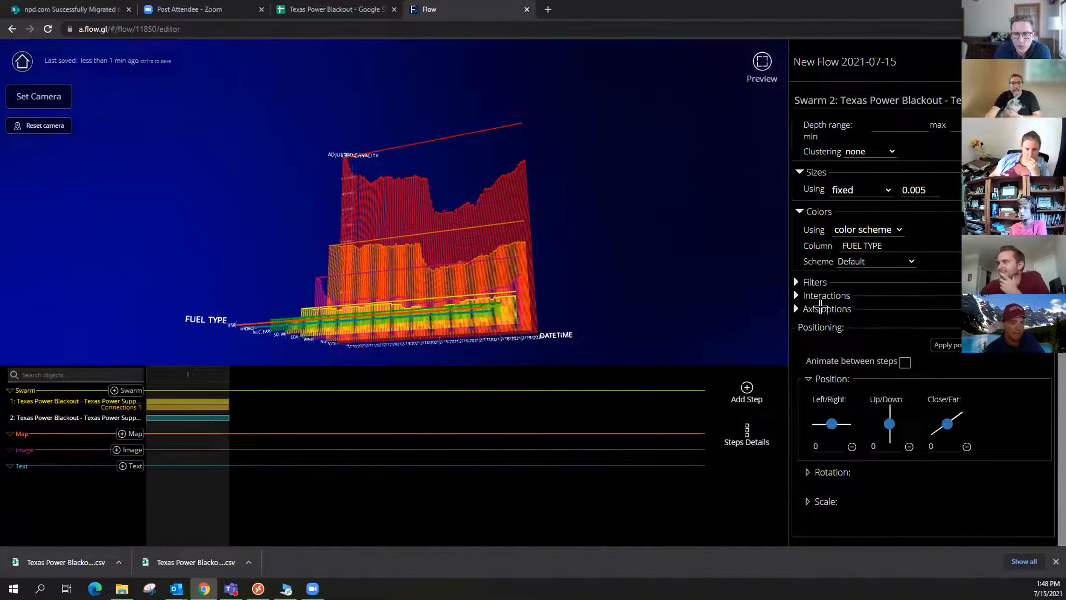
pyautogui.click(840, 313)
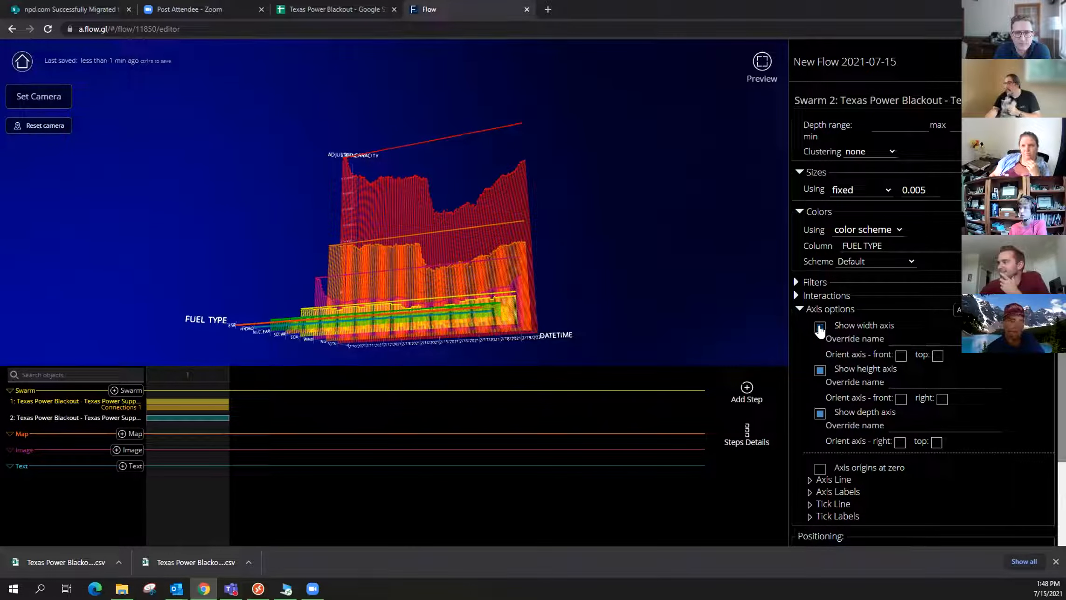
pyautogui.click(820, 327)
pyautogui.click(819, 371)
pyautogui.click(819, 414)
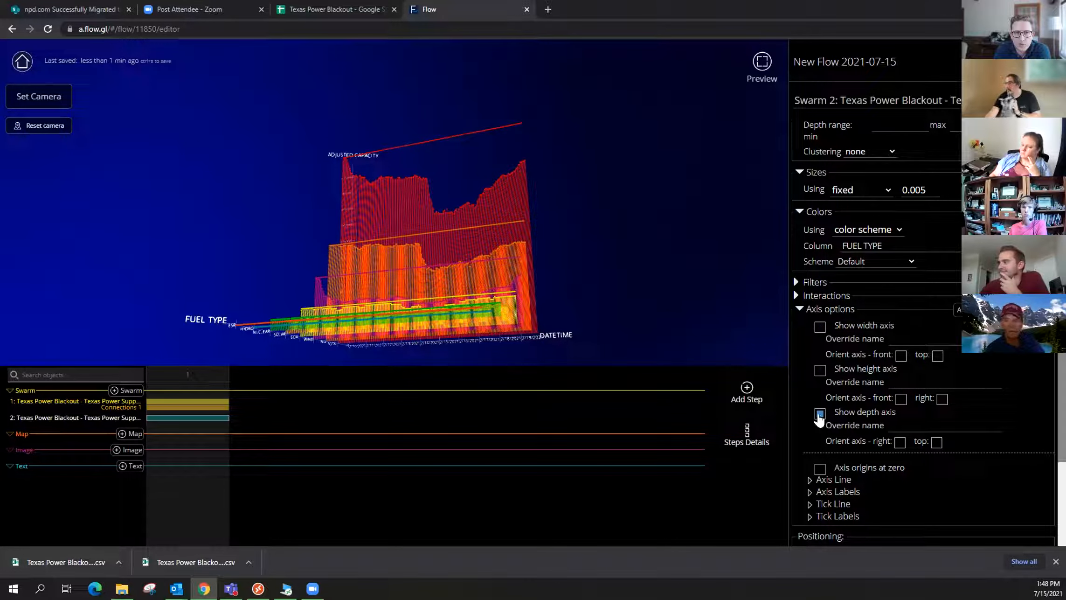
pyautogui.moveTo(561, 242); pyautogui.dragTo(673, 279)
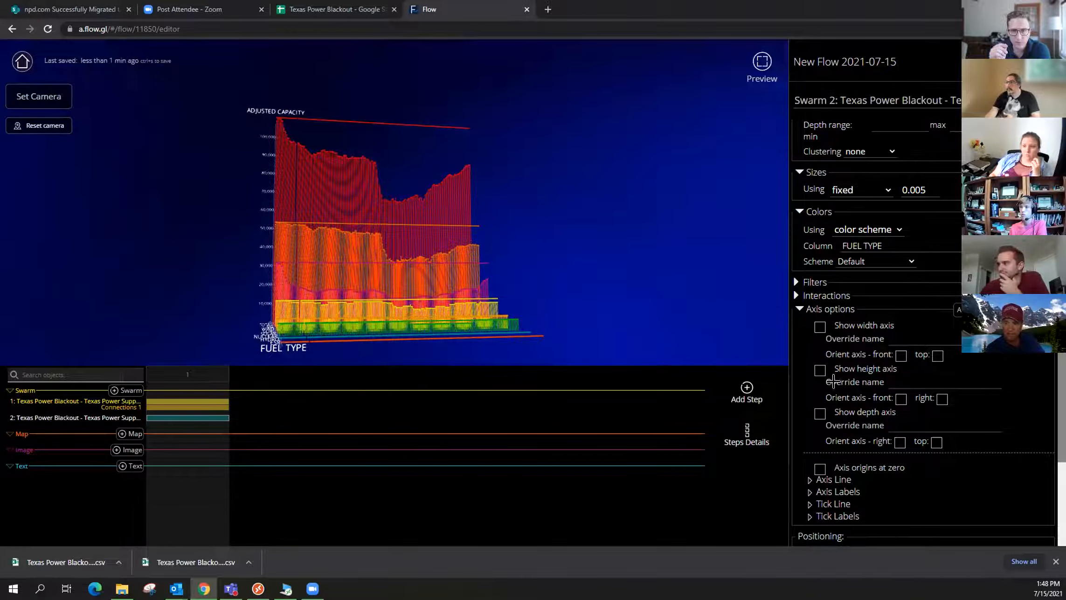
# Try the height axis with front and right orientation, then hide it again.
pyautogui.click(819, 370)
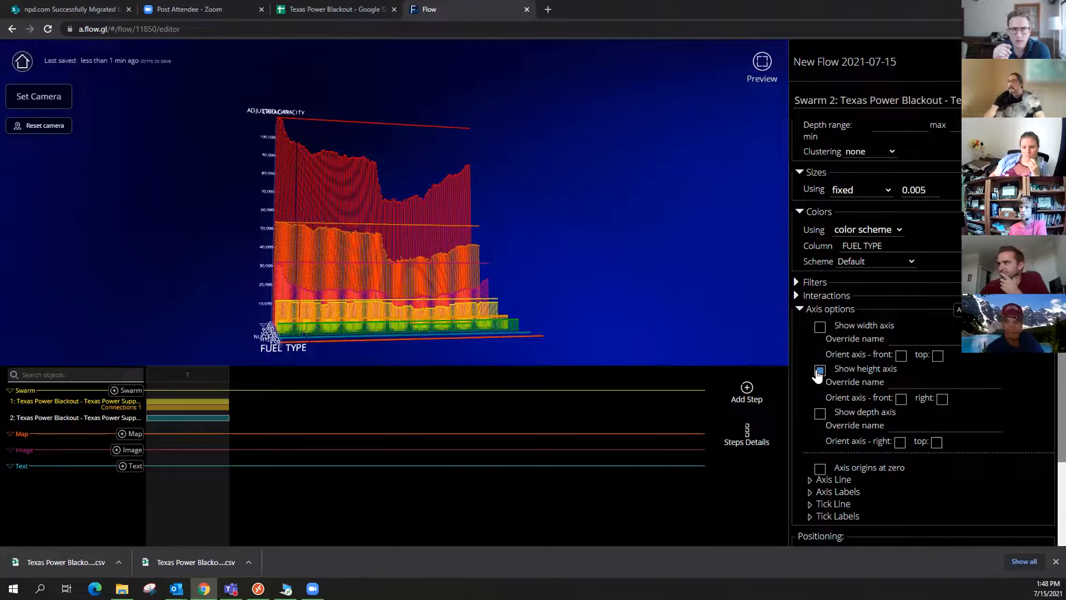
pyautogui.moveTo(578, 251); pyautogui.dragTo(552, 284)
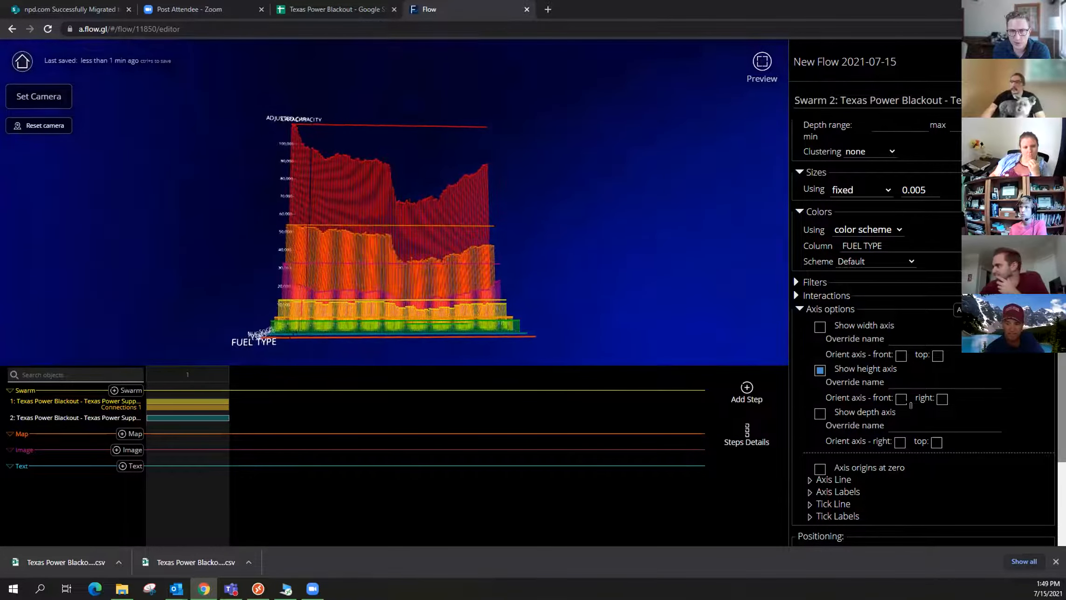
pyautogui.click(901, 399)
pyautogui.click(942, 399)
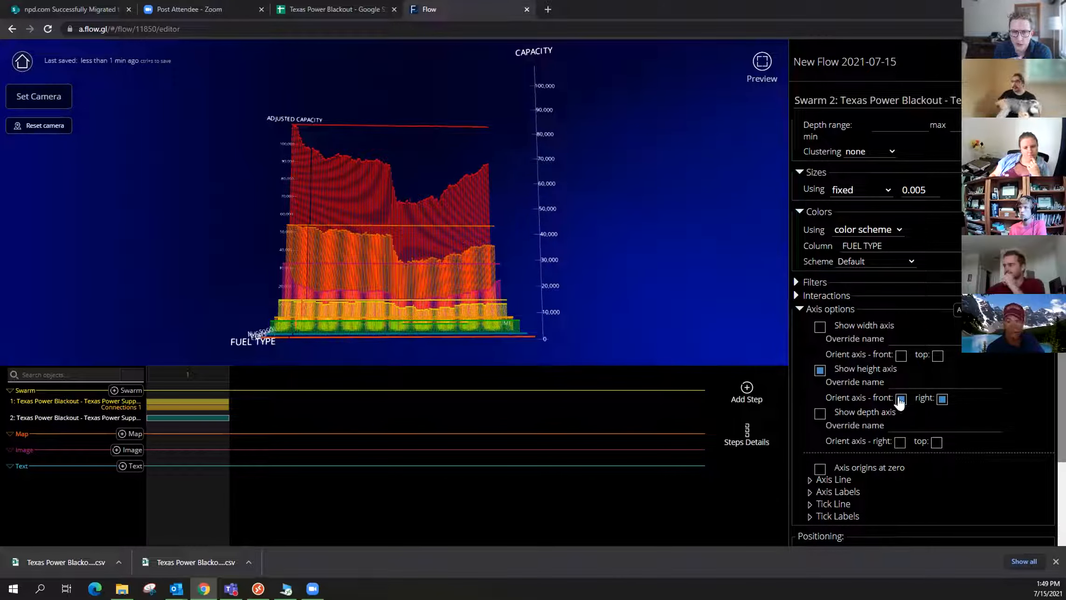
pyautogui.click(900, 399)
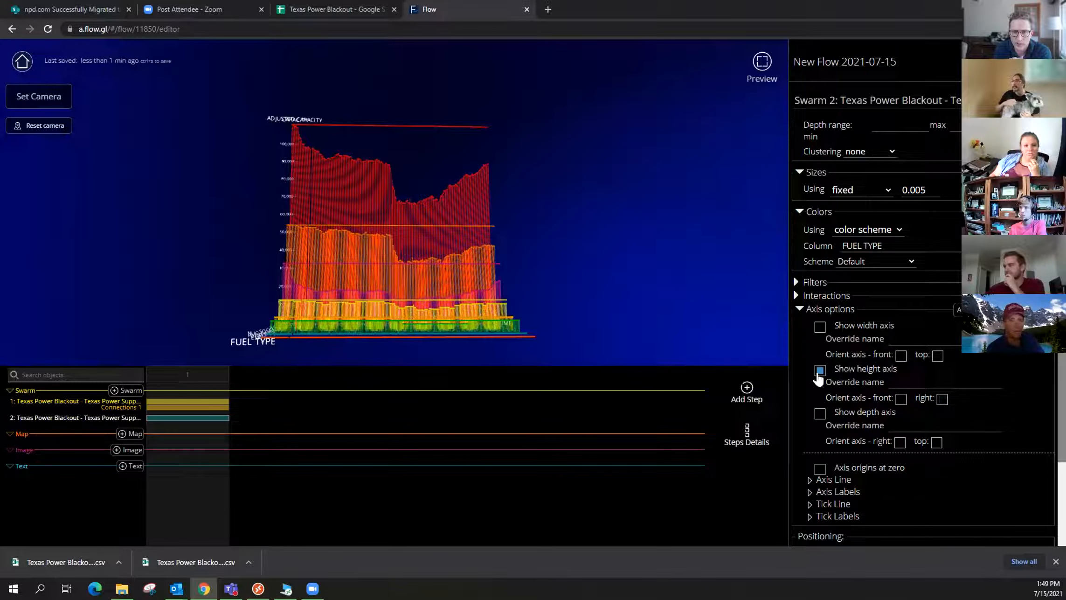
pyautogui.click(819, 369)
pyautogui.moveTo(574, 229); pyautogui.dragTo(660, 226)
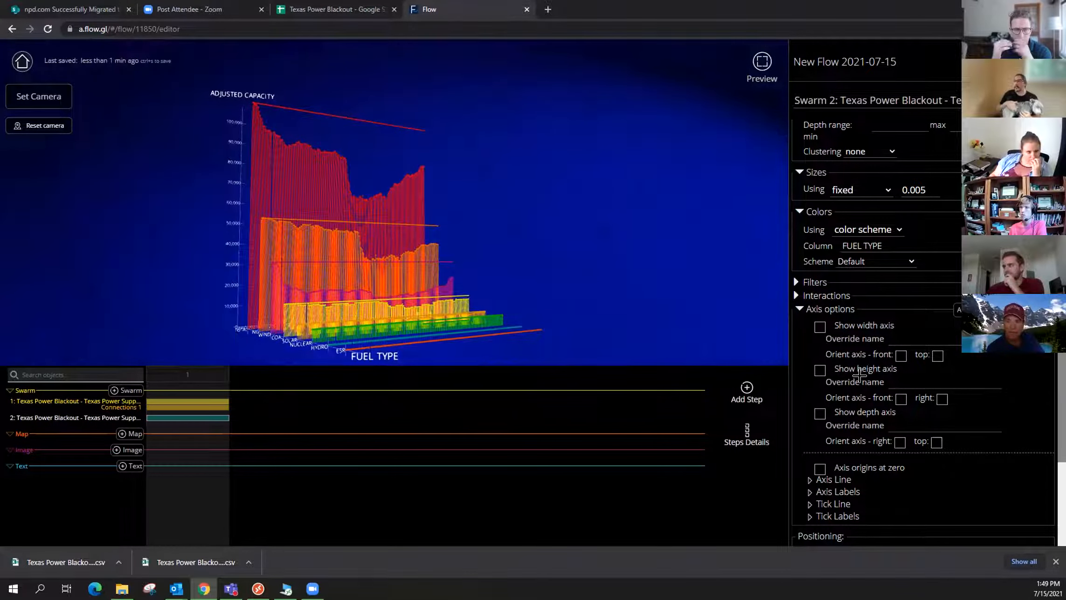
pyautogui.scroll(-3, 860, 378)
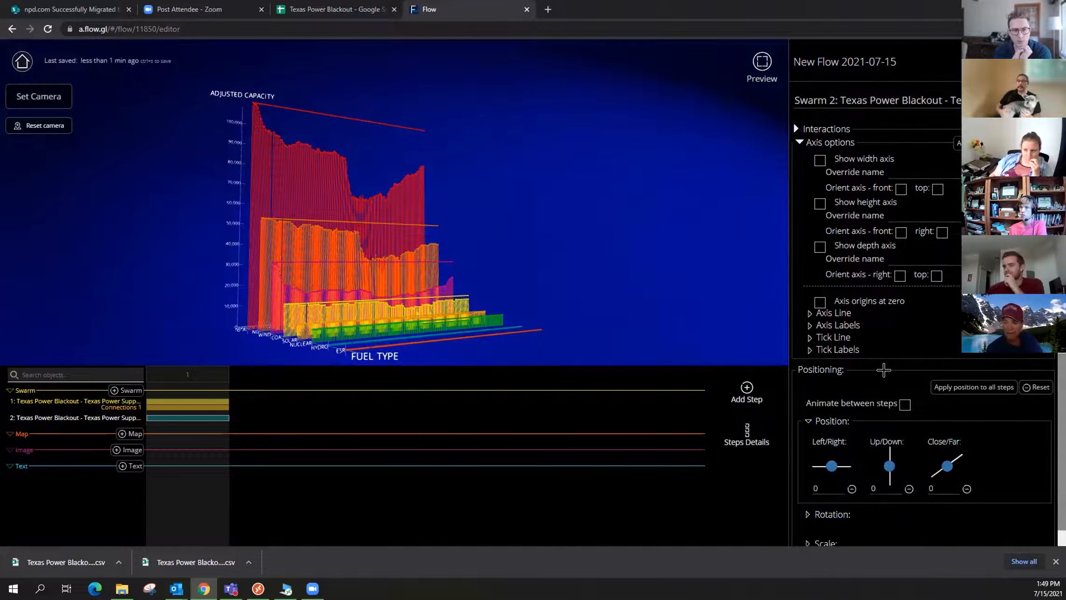
pyautogui.scroll(1, 876, 373)
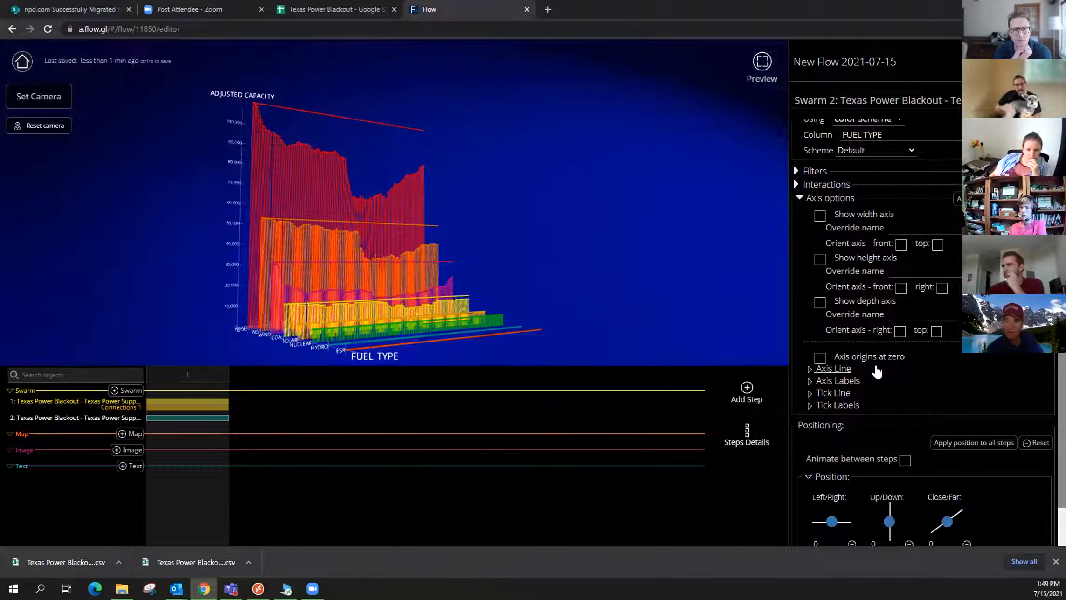
pyautogui.scroll(1, 873, 368)
pyautogui.scroll(5, 873, 361)
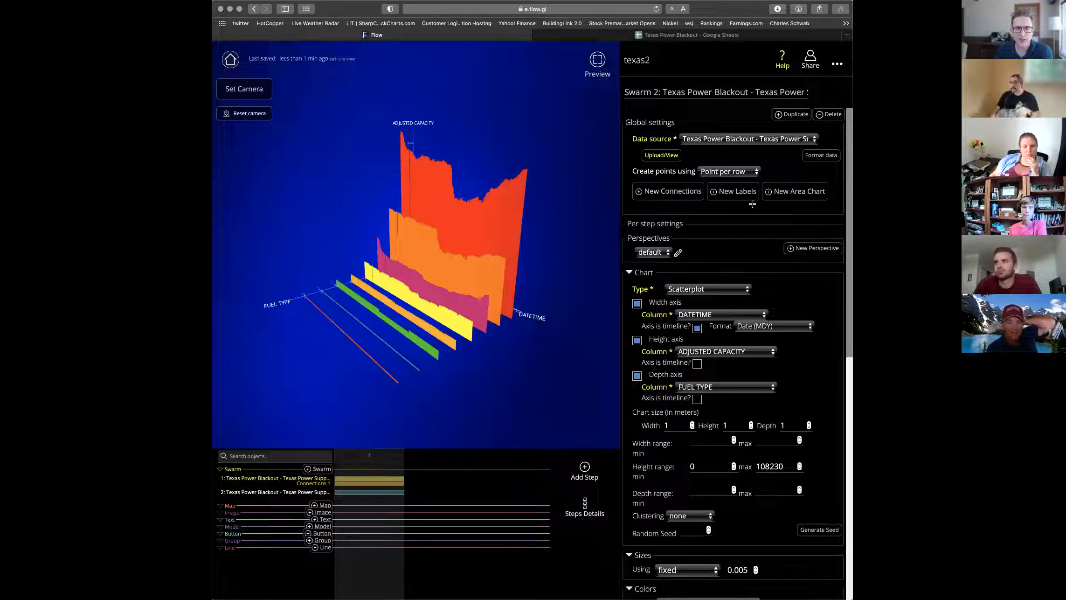
# Plot CAPACITY on the second swarm's height axis and orbit to compare viewing angles.
pyautogui.click(740, 355)
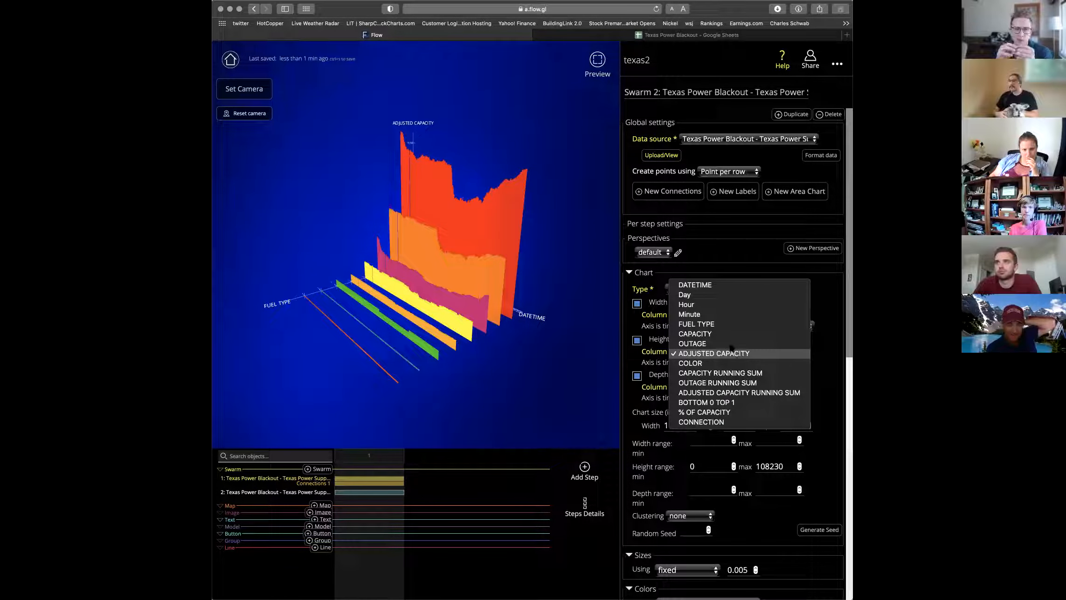
pyautogui.click(728, 333)
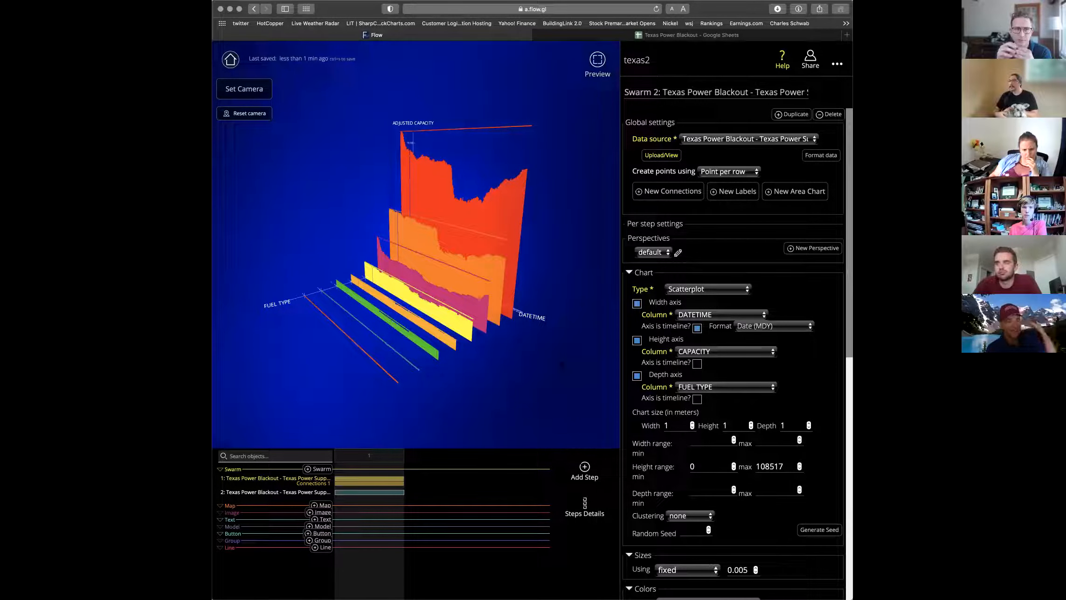
pyautogui.moveTo(550, 373)
pyautogui.mouseDown()
pyautogui.moveTo(587, 386)
pyautogui.moveTo(556, 386)
pyautogui.mouseUp()
pyautogui.moveTo(569, 330)
pyautogui.mouseDown()
pyautogui.moveTo(555, 344)
pyautogui.moveTo(574, 325)
pyautogui.mouseUp()
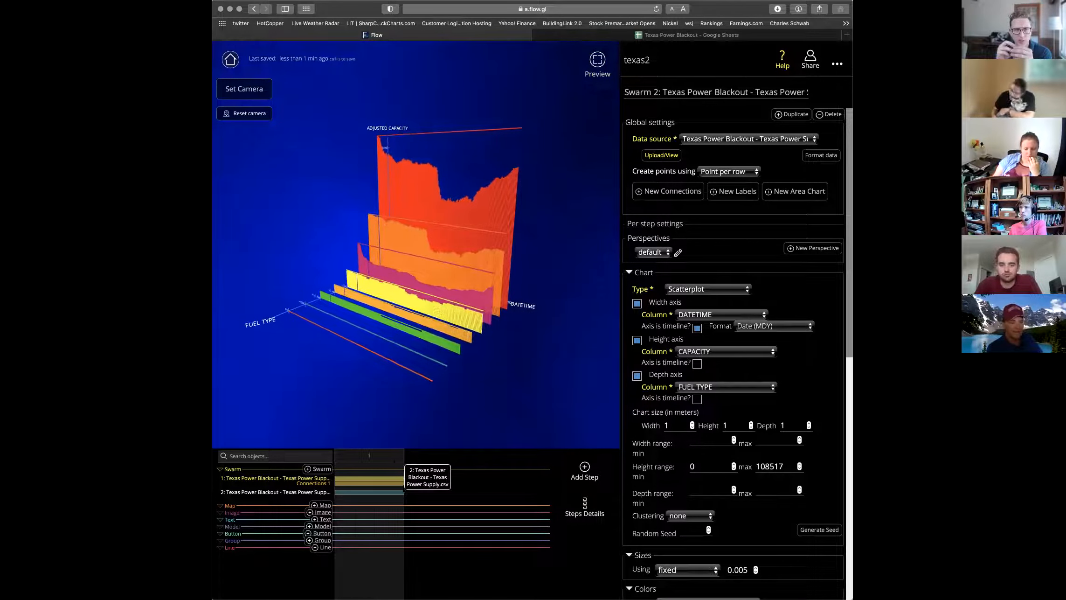
# Cancel a new step and load the ADJUSTED CAPACITY swarm's settings from the timeline.
pyautogui.click(583, 470)
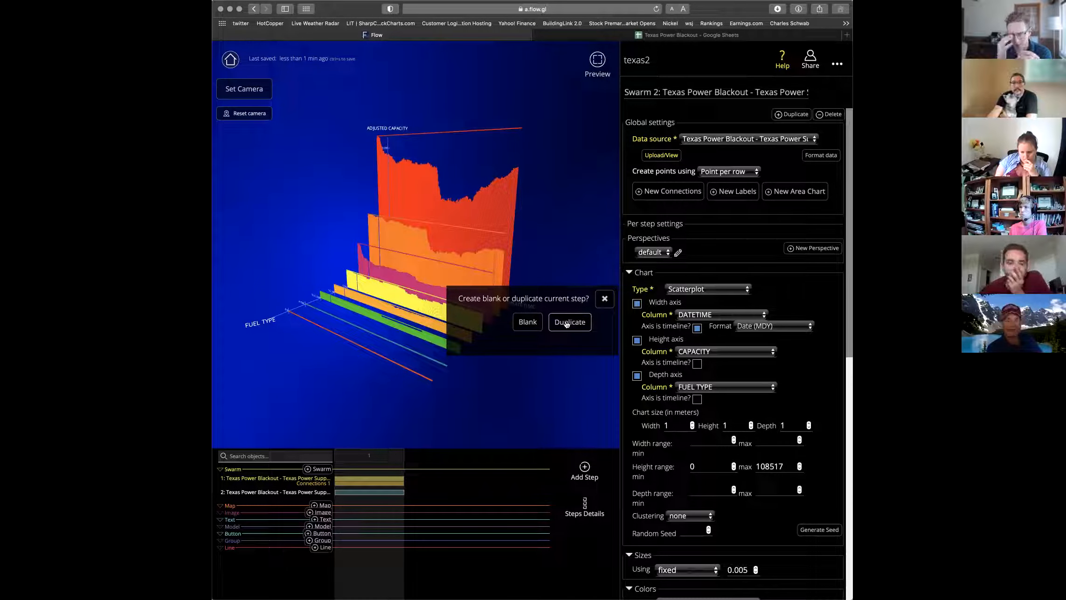
pyautogui.click(604, 299)
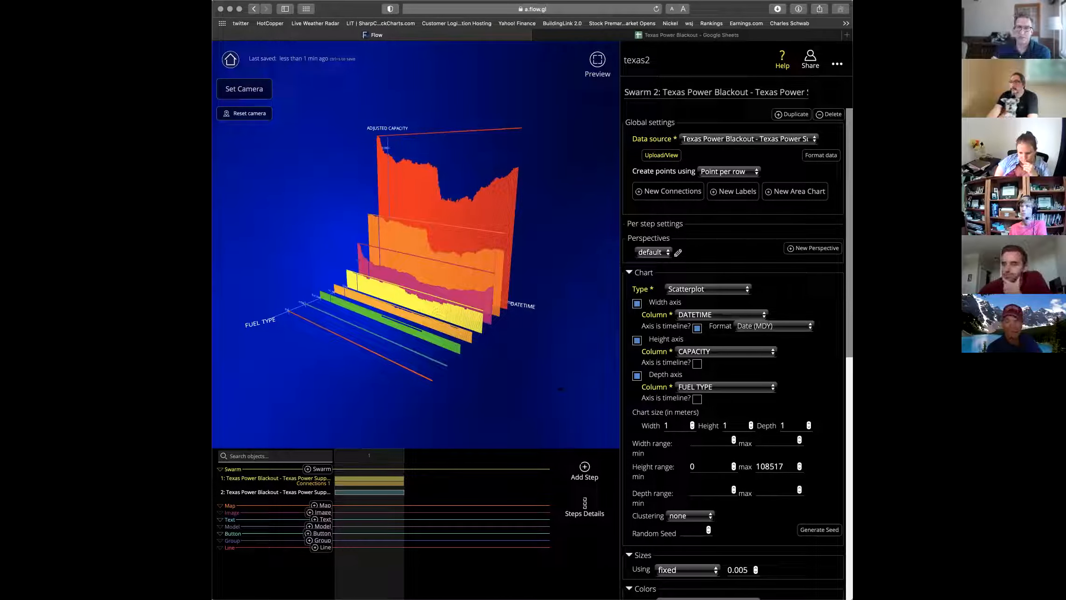
pyautogui.moveTo(525, 406)
pyautogui.mouseDown()
pyautogui.moveTo(490, 408)
pyautogui.moveTo(539, 416)
pyautogui.moveTo(520, 421)
pyautogui.mouseUp()
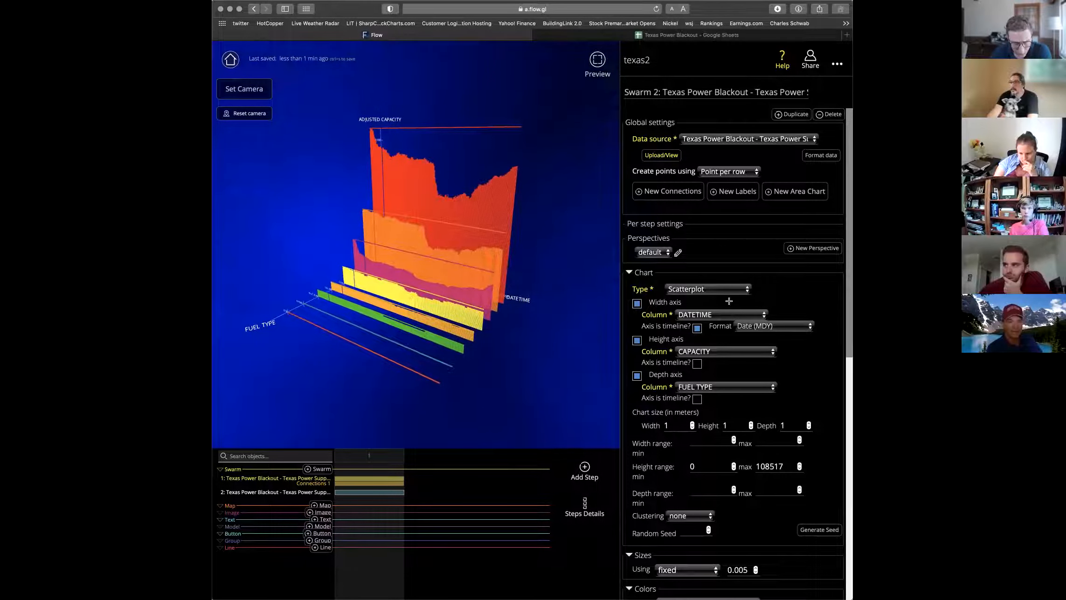
pyautogui.click(341, 482)
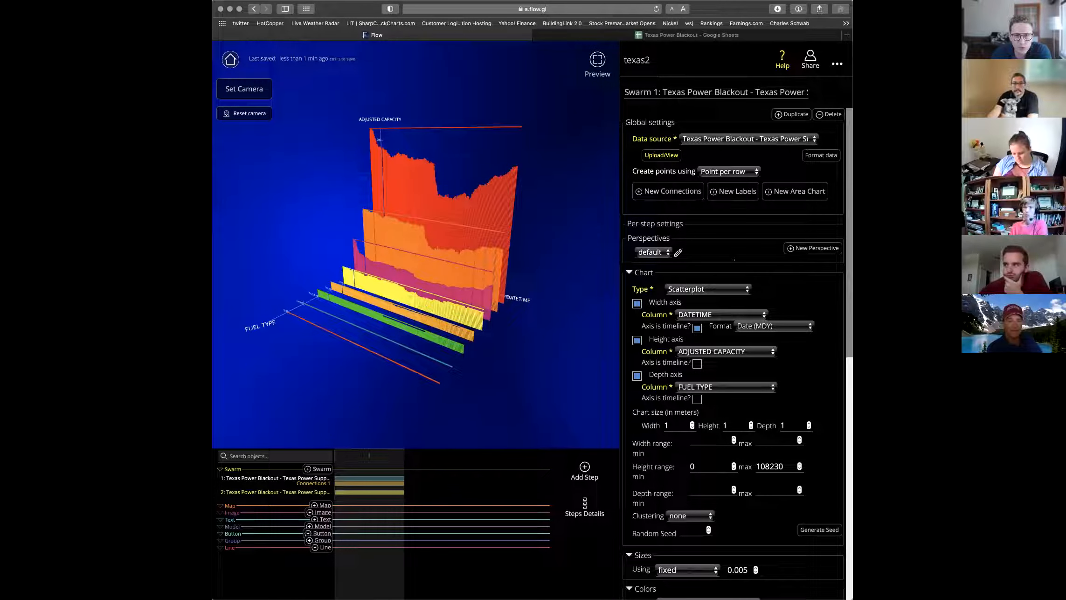
# Add a filter on the first swarm keeping rows where Day is less than 11.
pyautogui.scroll(-6, 733, 326)
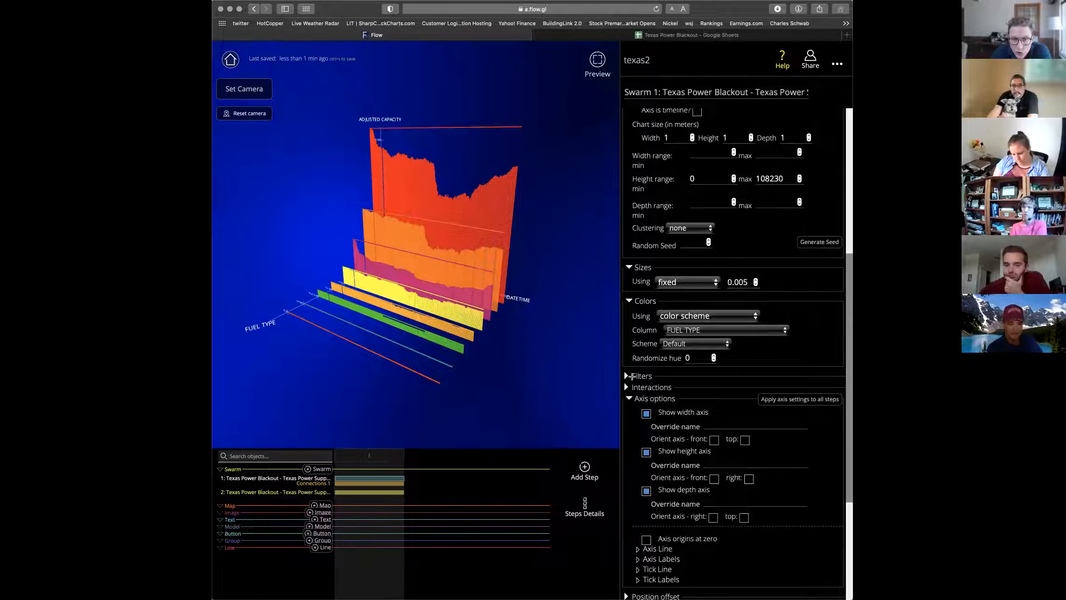
pyautogui.click(626, 376)
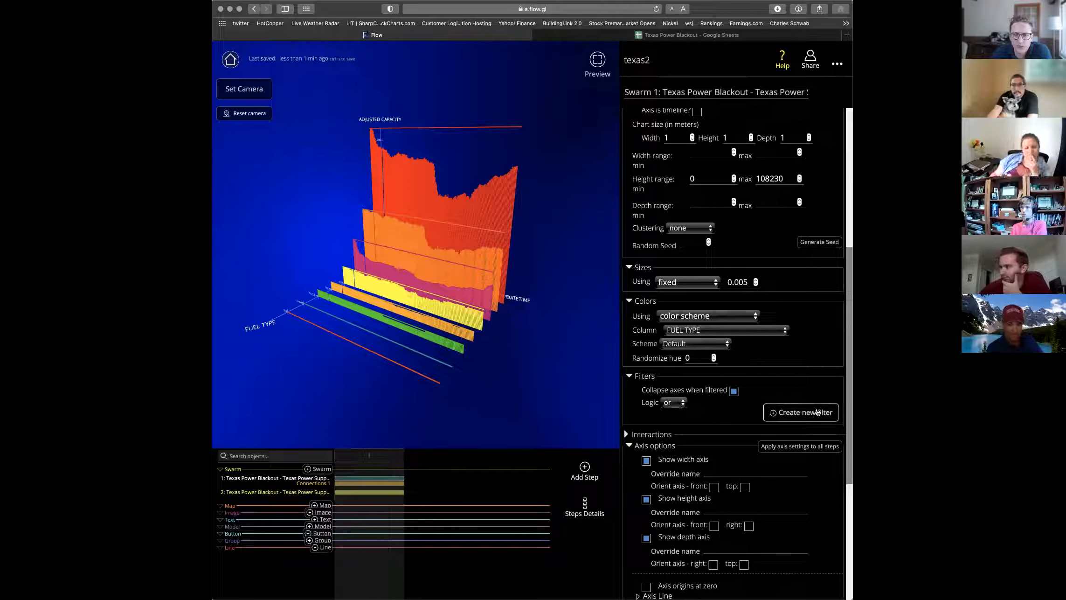
pyautogui.click(801, 412)
pyautogui.click(736, 440)
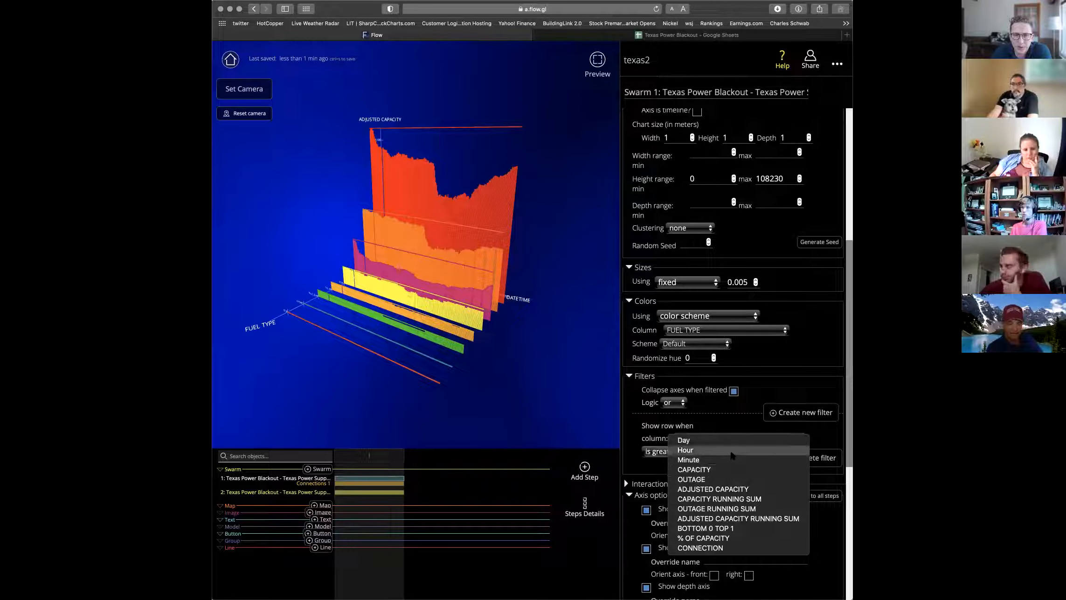
pyautogui.click(727, 440)
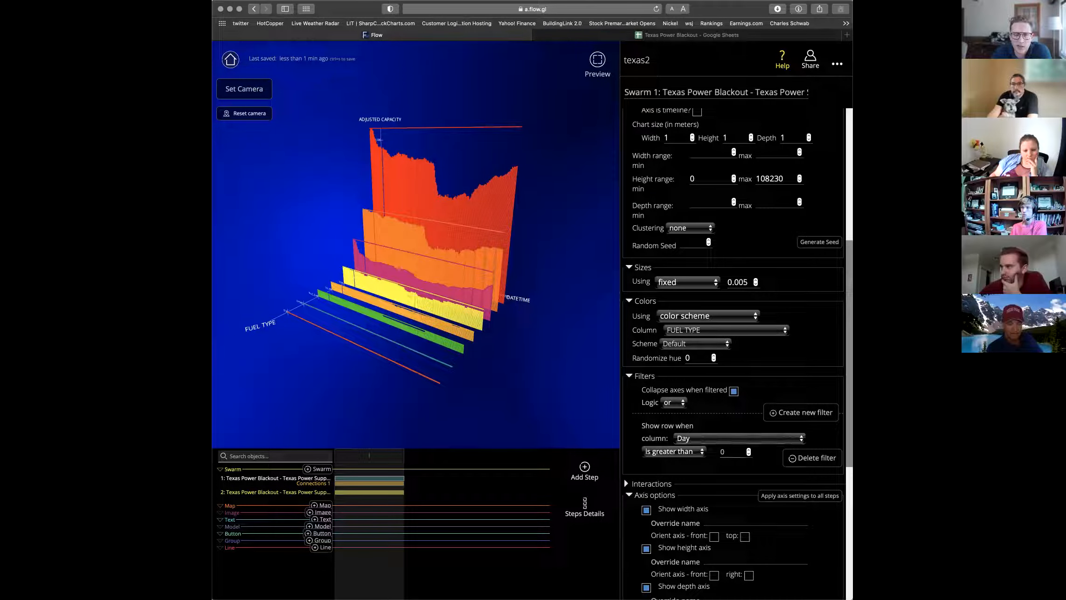
pyautogui.press('BackSpace')
pyautogui.write('11')
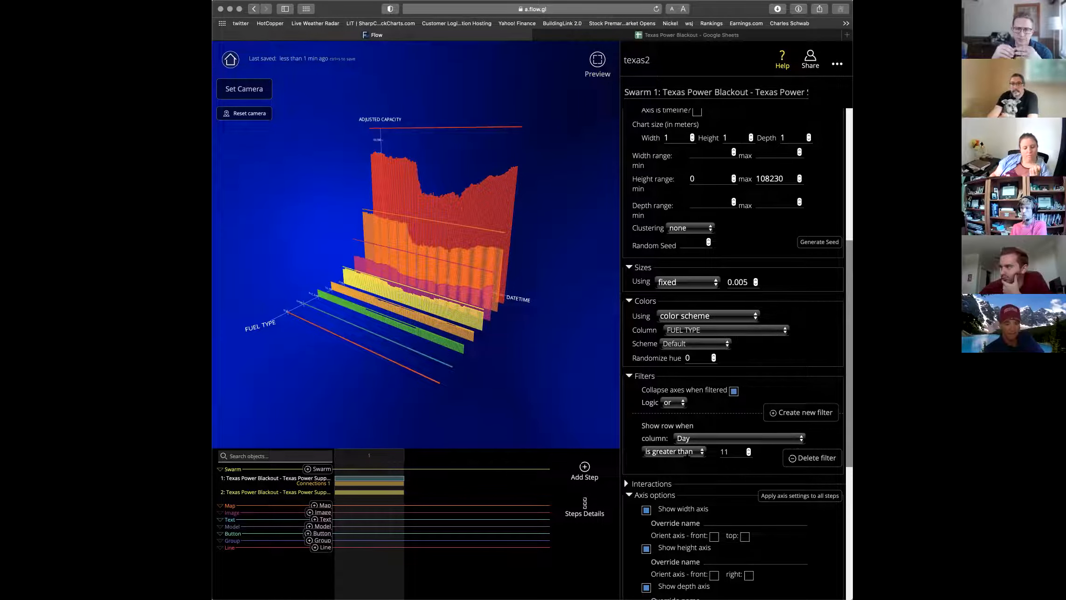
pyautogui.click(674, 452)
pyautogui.click(676, 443)
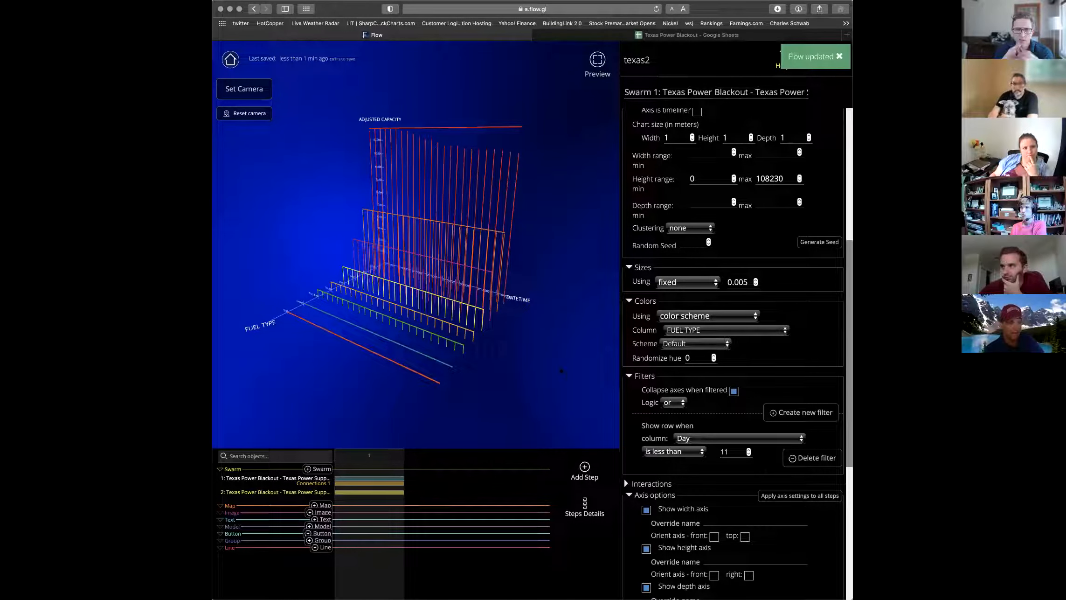
# Turn off 'Collapse axes when filtered' and orbit to inspect the early-day bands.
pyautogui.moveTo(583, 358); pyautogui.dragTo(555, 378)
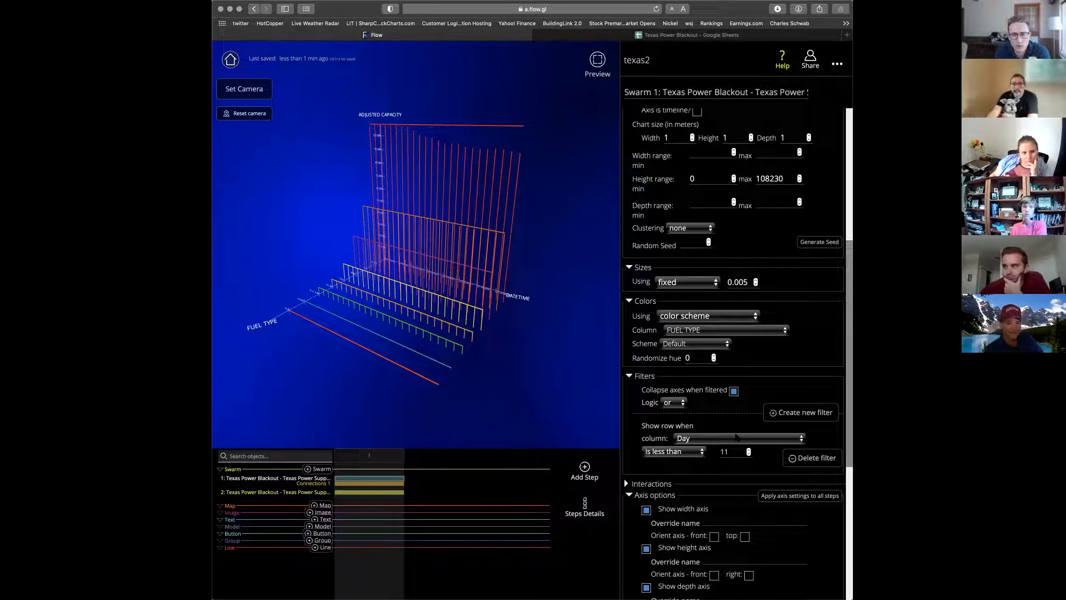
pyautogui.scroll(-1, 736, 436)
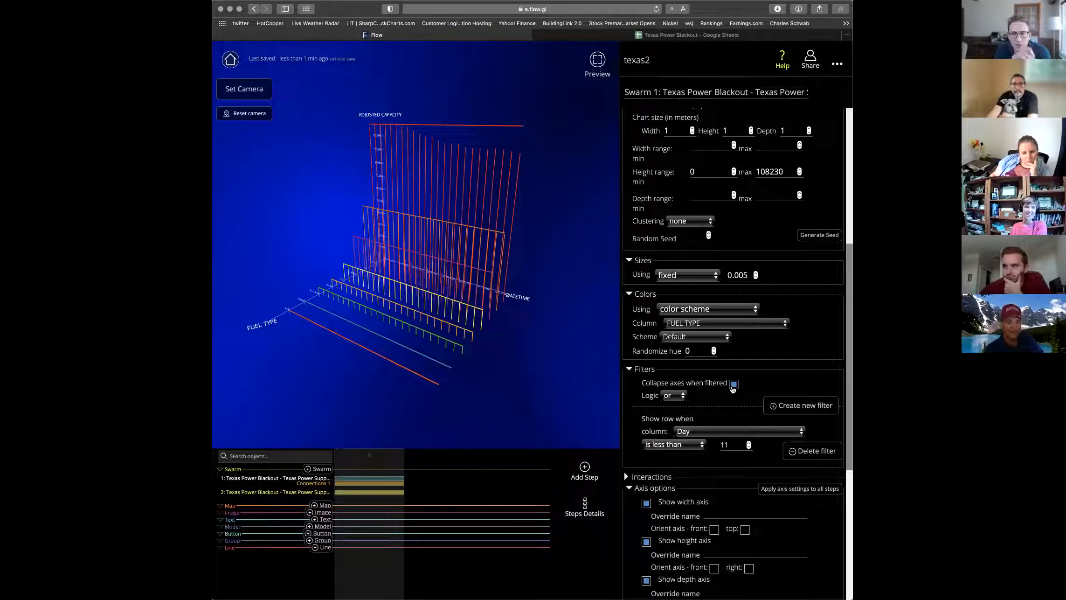
pyautogui.click(733, 384)
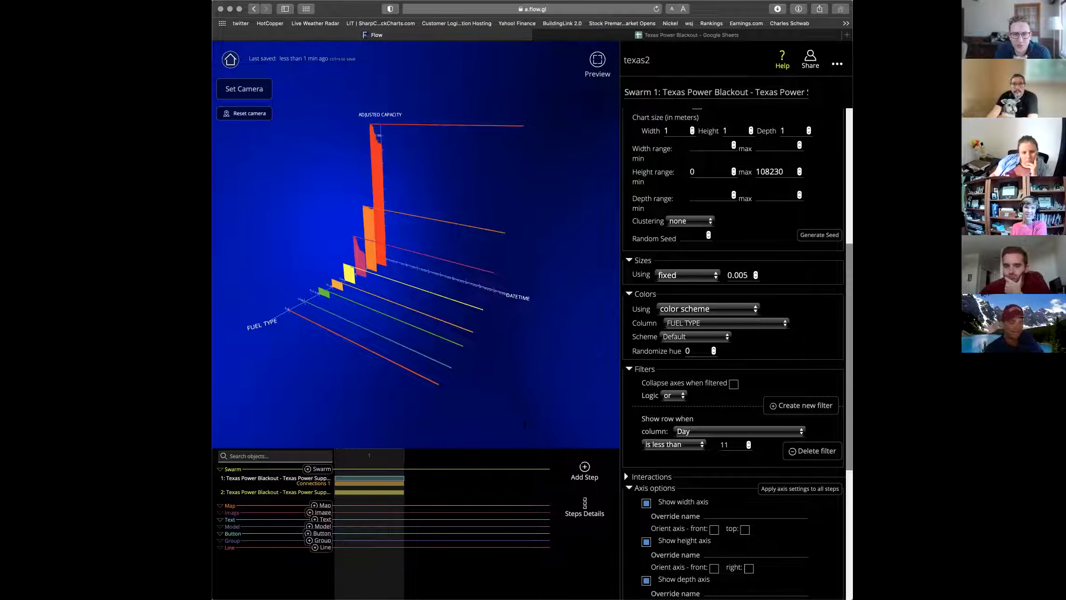
pyautogui.moveTo(525, 424); pyautogui.dragTo(570, 421)
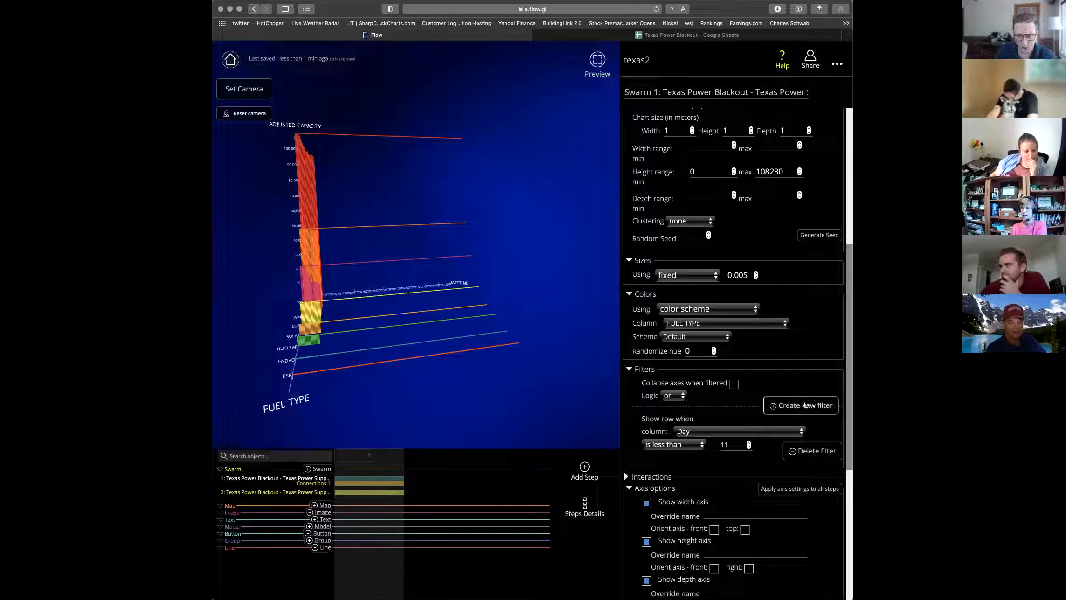
# Create a second filter using the 'contains' comparison.
pyautogui.click(807, 406)
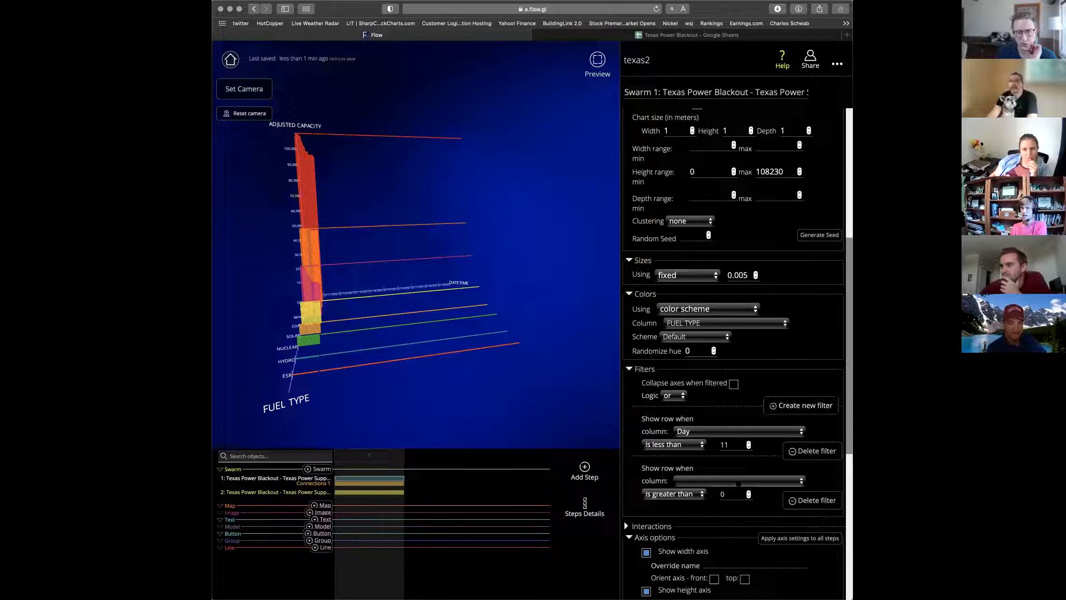
pyautogui.click(737, 481)
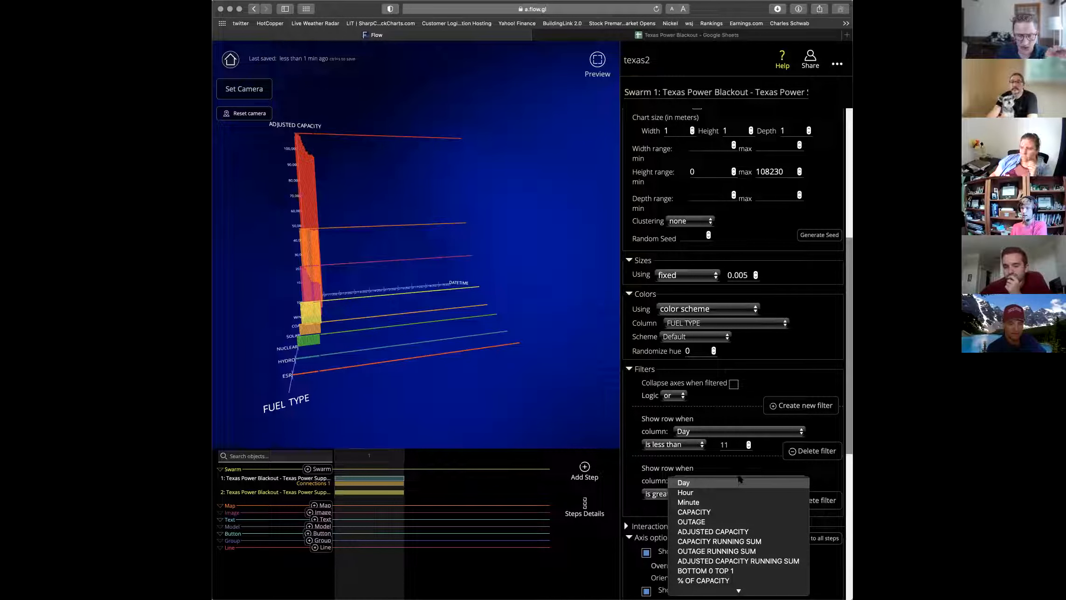
pyautogui.click(739, 483)
pyautogui.scroll(-1, 738, 482)
pyautogui.scroll(-3, 734, 355)
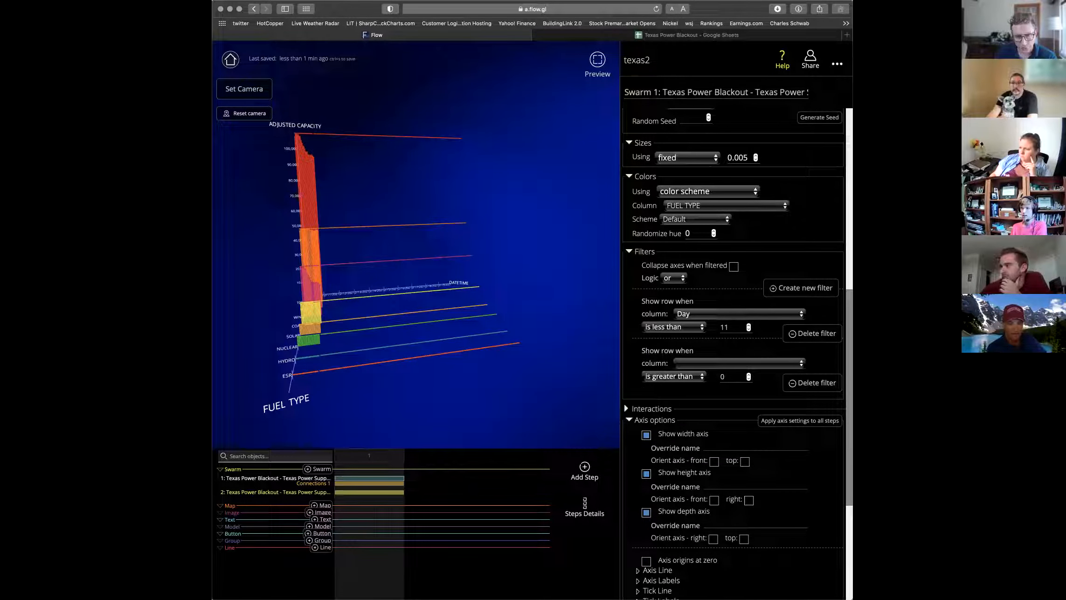
pyautogui.click(685, 376)
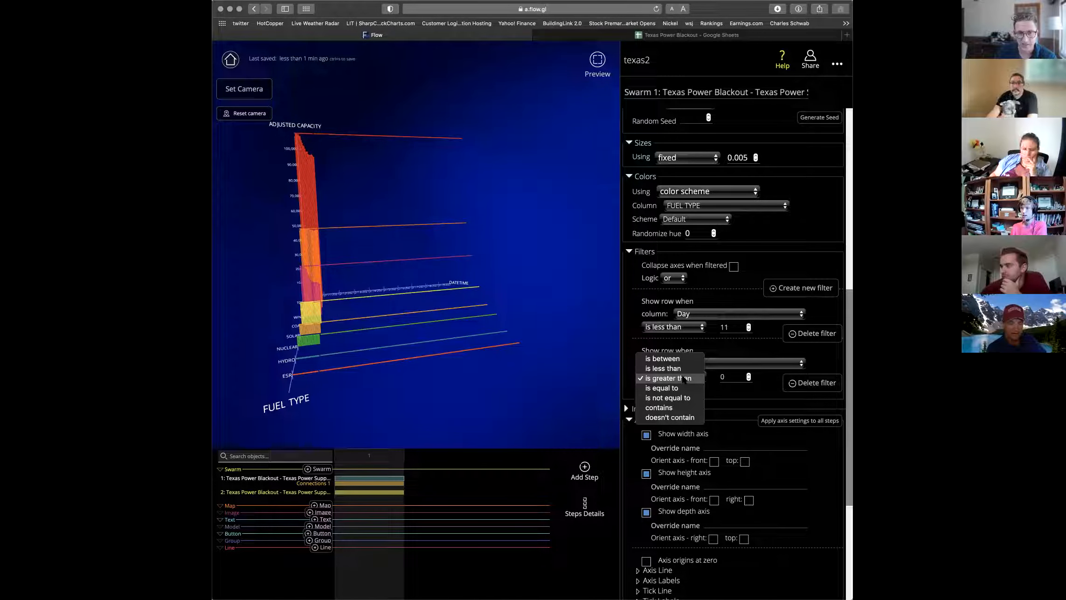
pyautogui.click(644, 417)
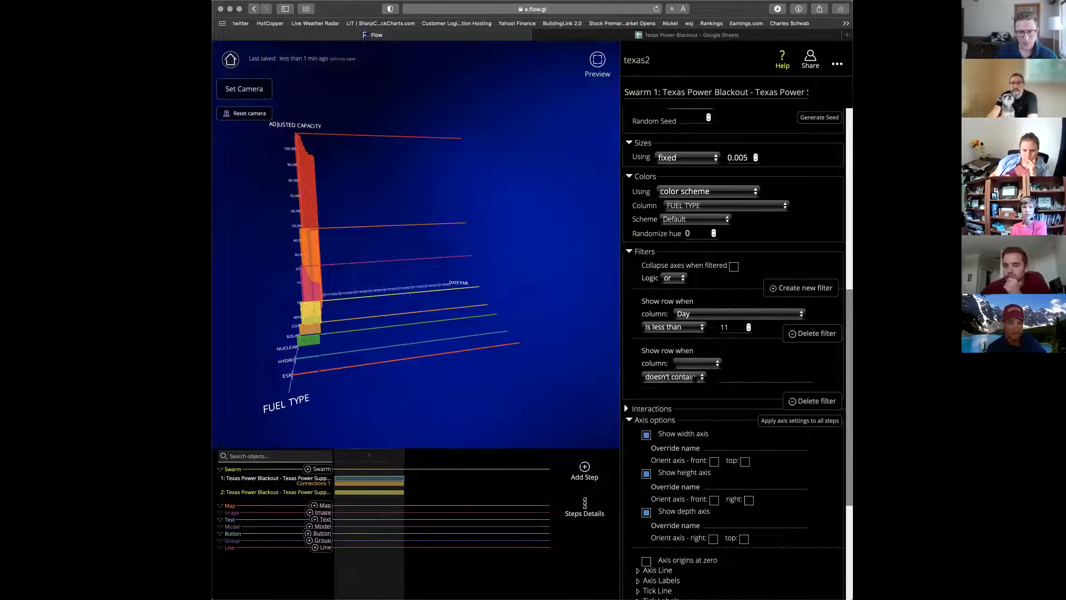
pyautogui.click(685, 377)
pyautogui.click(686, 371)
# Set the second filter's column to FUEL TYPE with match text 'total'.
pyautogui.click(735, 377)
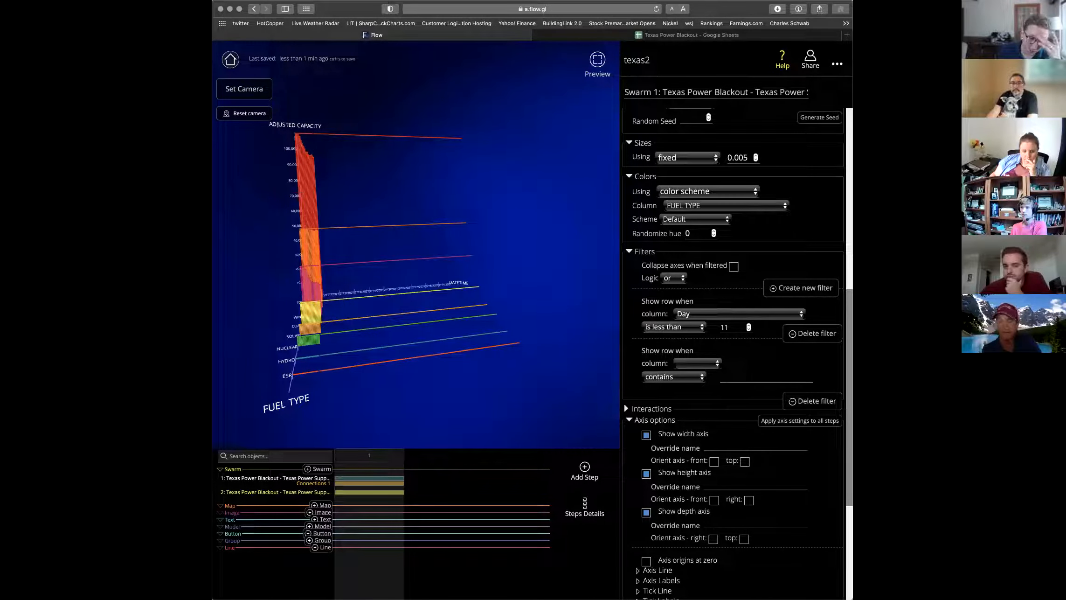
pyautogui.click(706, 363)
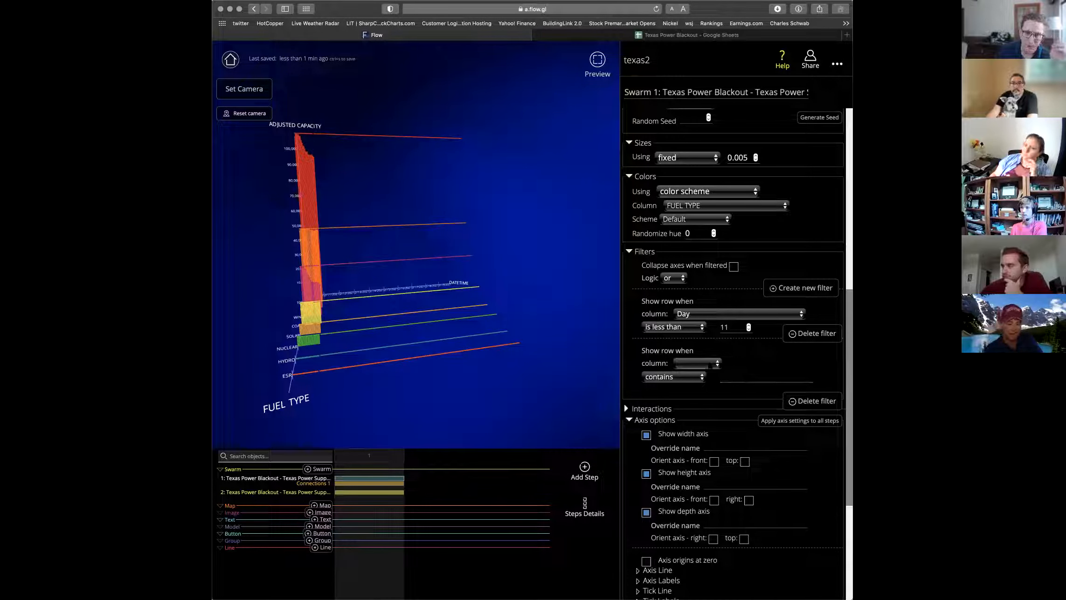
pyautogui.click(695, 373)
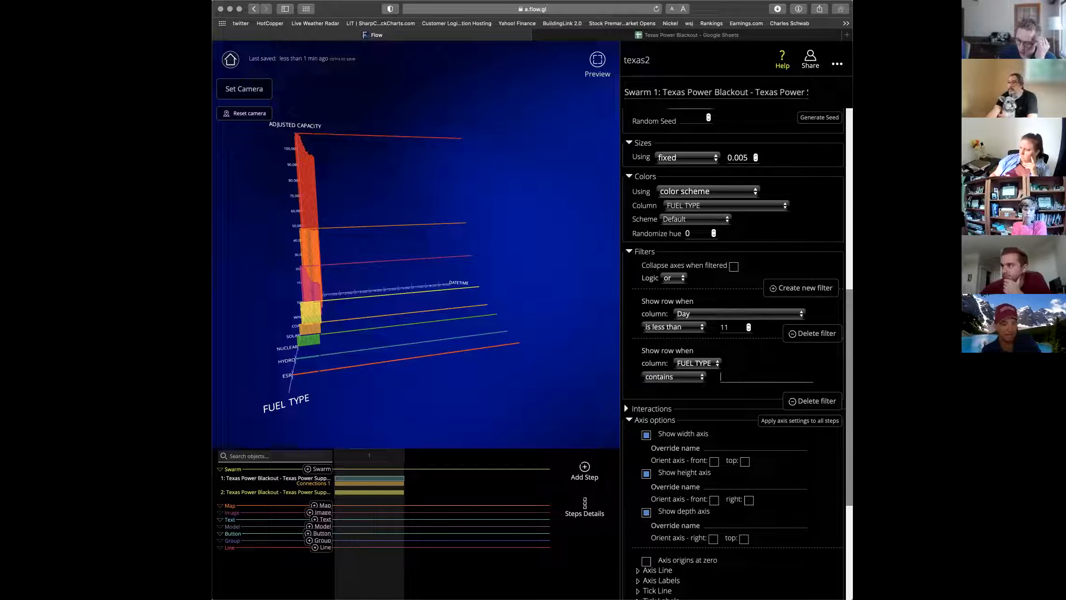
pyautogui.write('total')
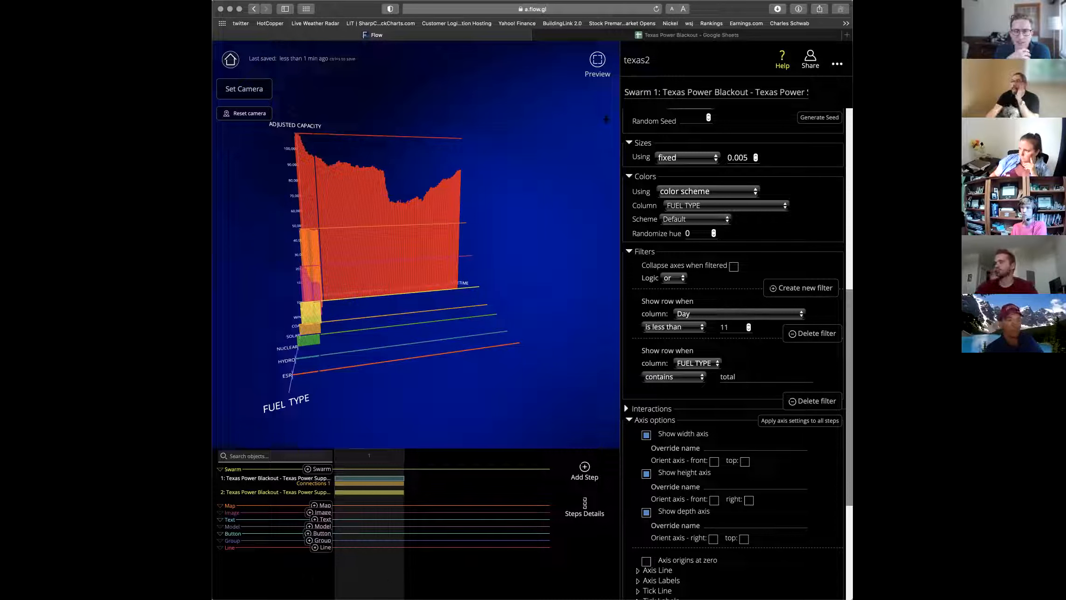
# Change Filters Logic from 'or' to 'and', then orbit to view the single total band.
pyautogui.click(678, 281)
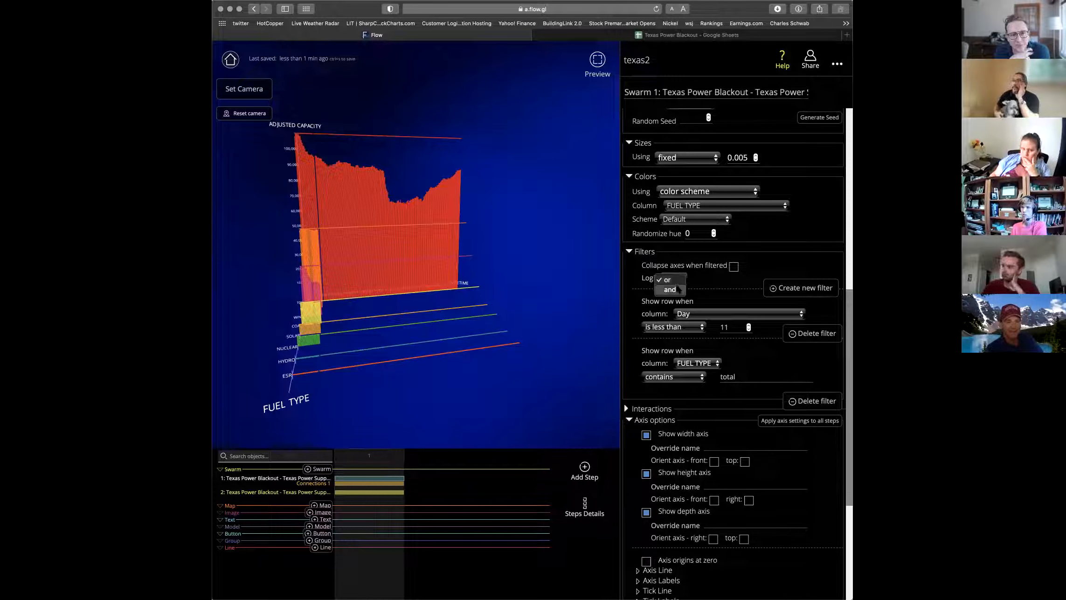
pyautogui.click(679, 289)
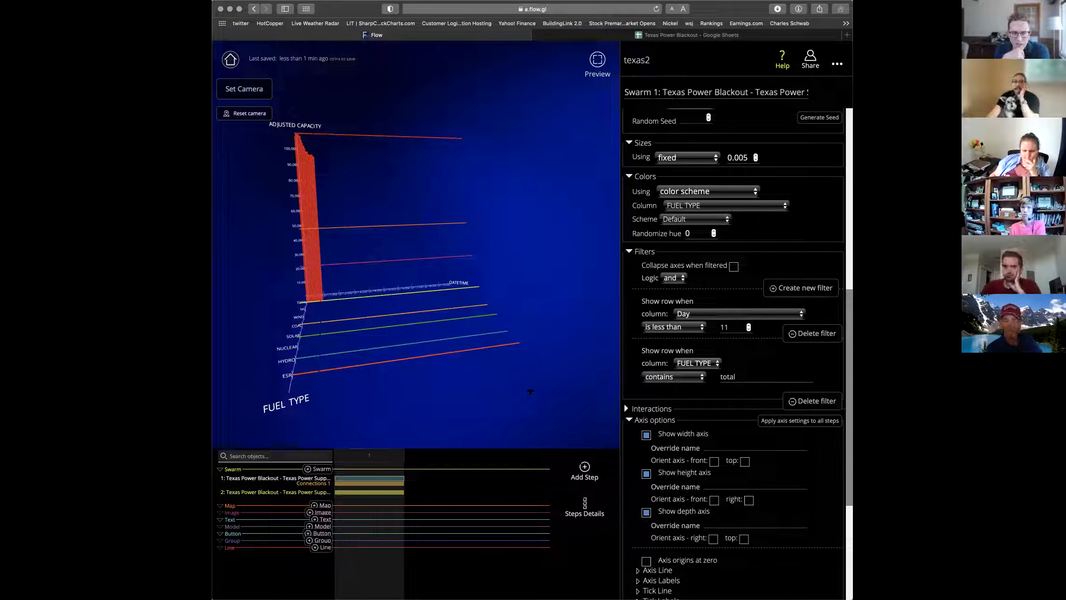
pyautogui.moveTo(535, 388); pyautogui.dragTo(496, 384)
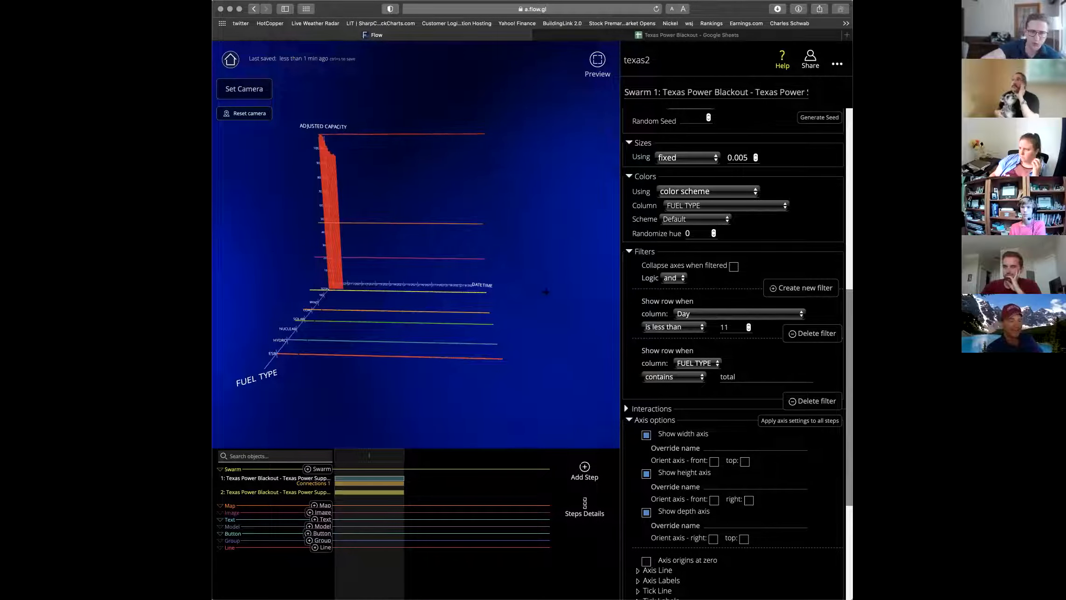
pyautogui.moveTo(537, 281); pyautogui.dragTo(567, 308)
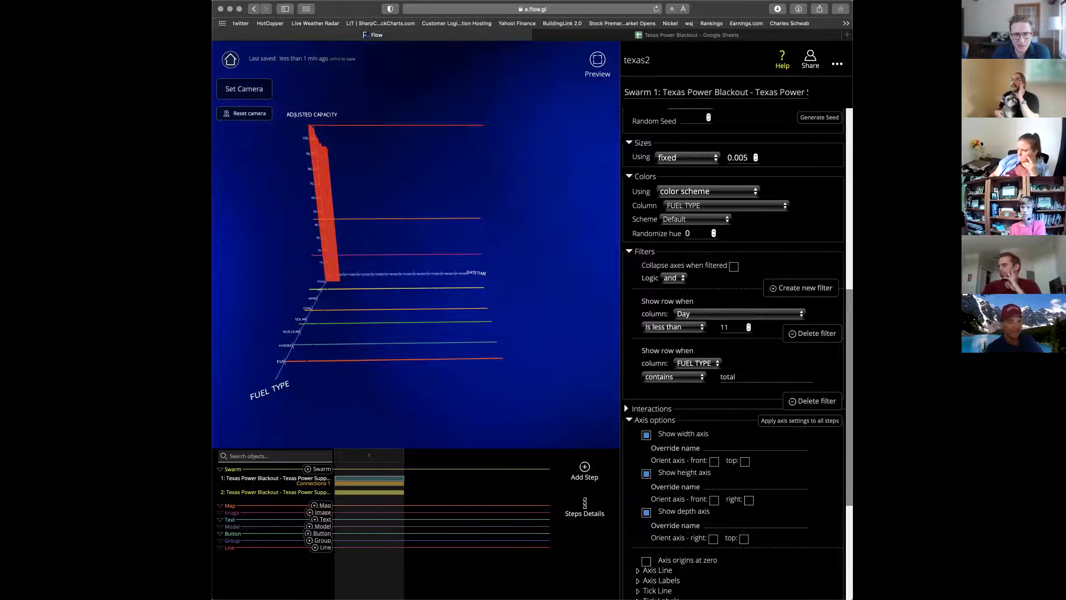
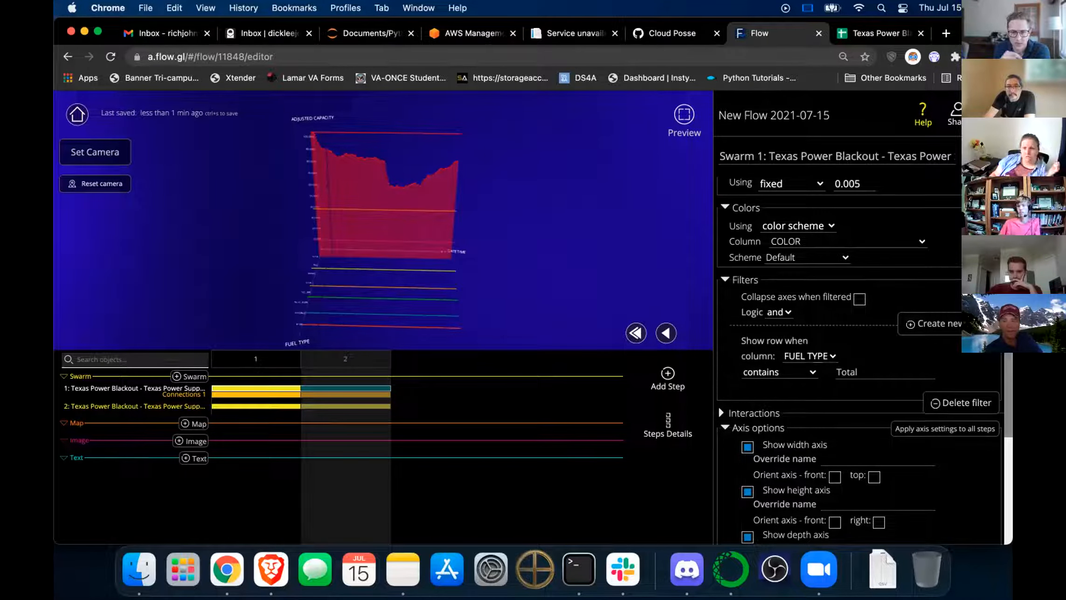
# Change step 2's filter to column Day, 'is less than', value 11.
pyautogui.click(825, 354)
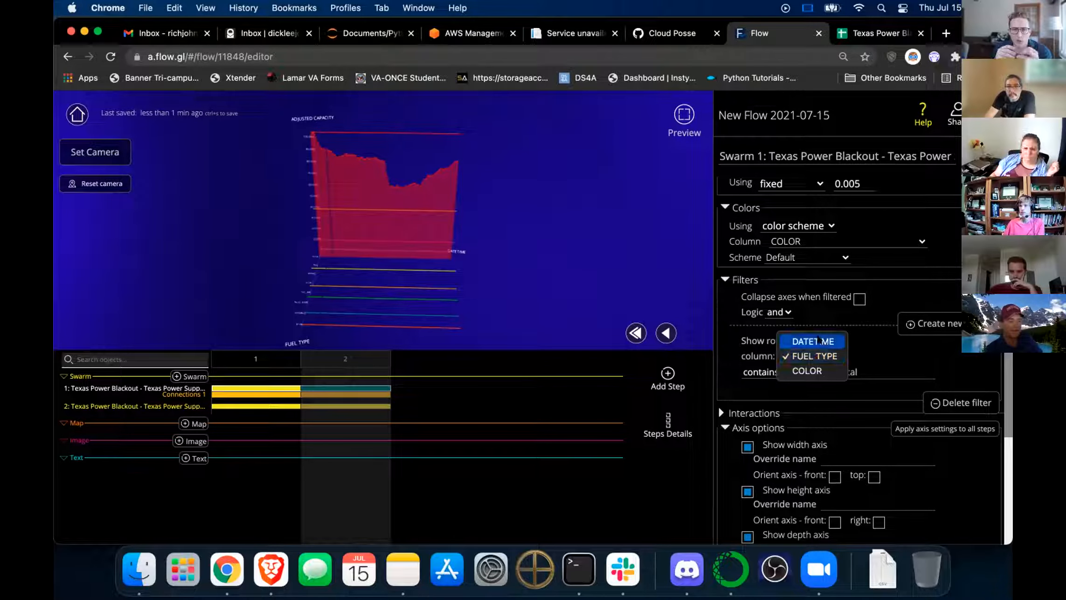
pyautogui.click(827, 356)
pyautogui.click(765, 371)
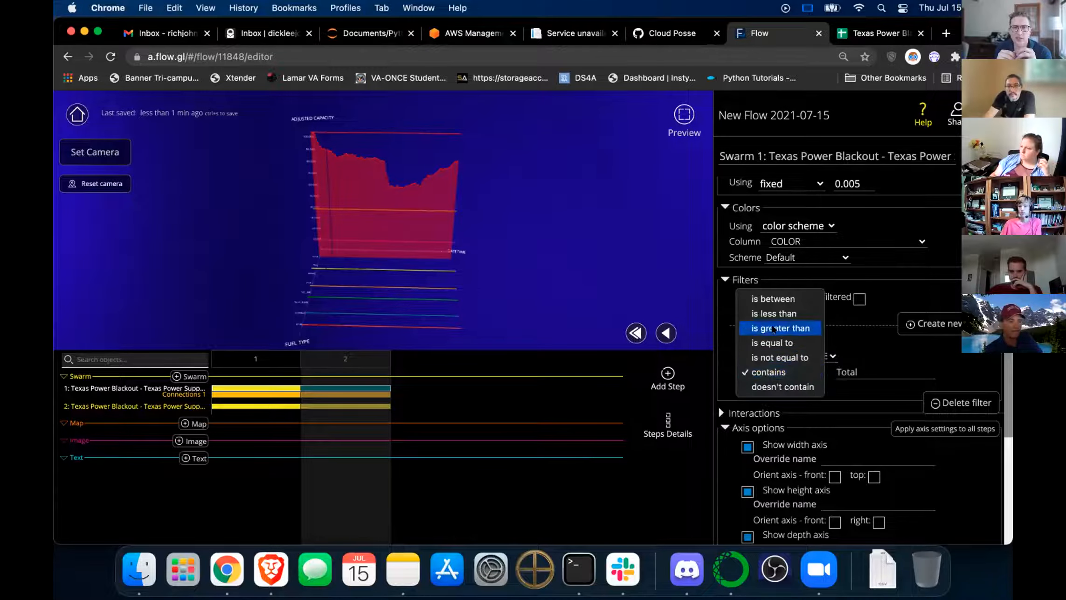
pyautogui.click(775, 313)
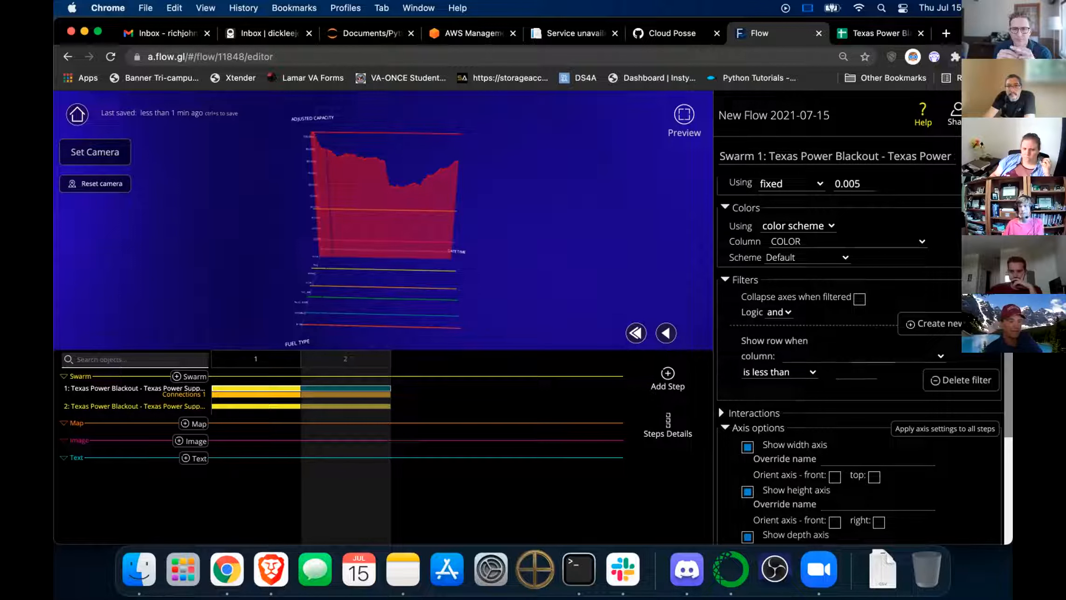
pyautogui.click(942, 357)
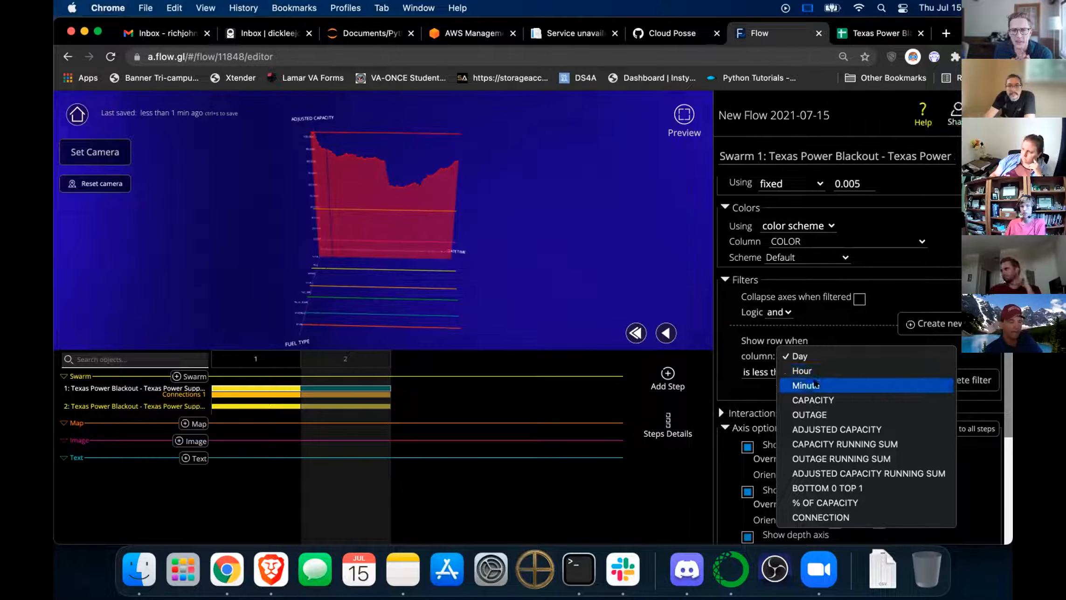
pyautogui.click(801, 357)
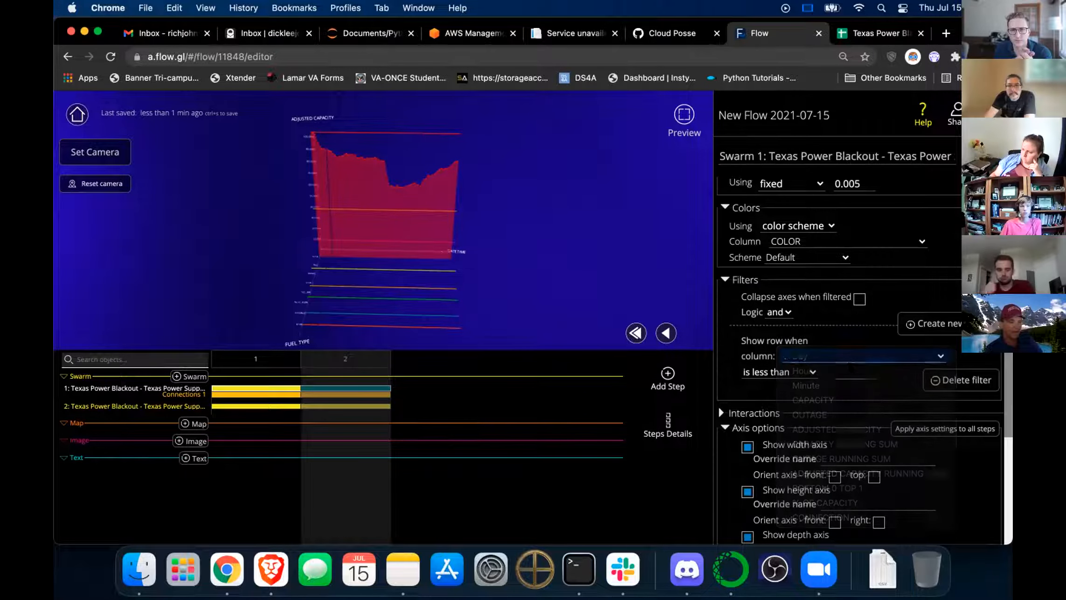
pyautogui.click(853, 372)
pyautogui.write('15')
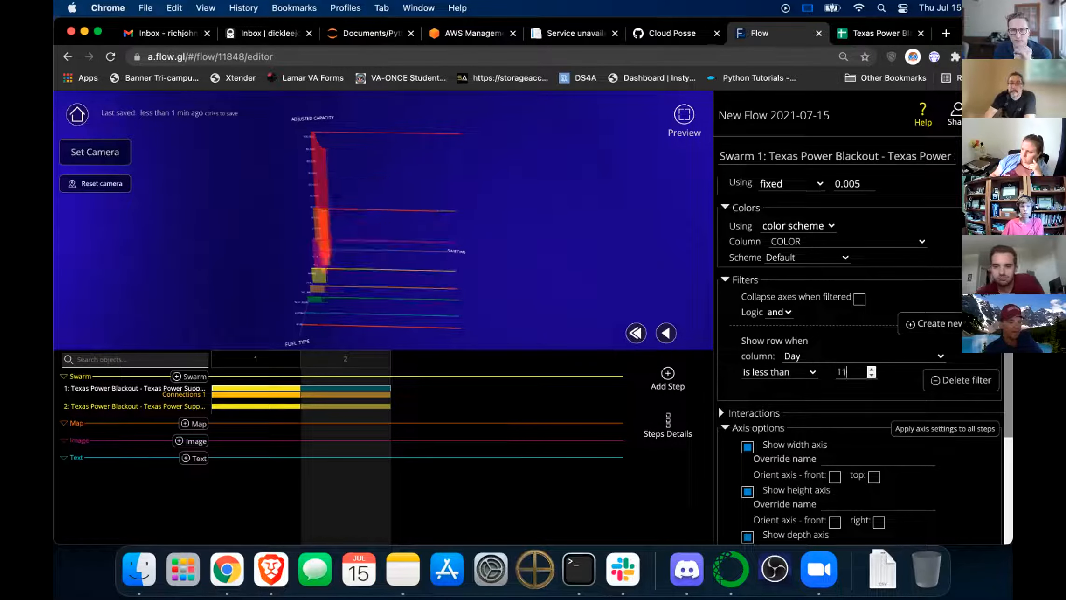
pyautogui.press('BackSpace')
pyautogui.write('1')
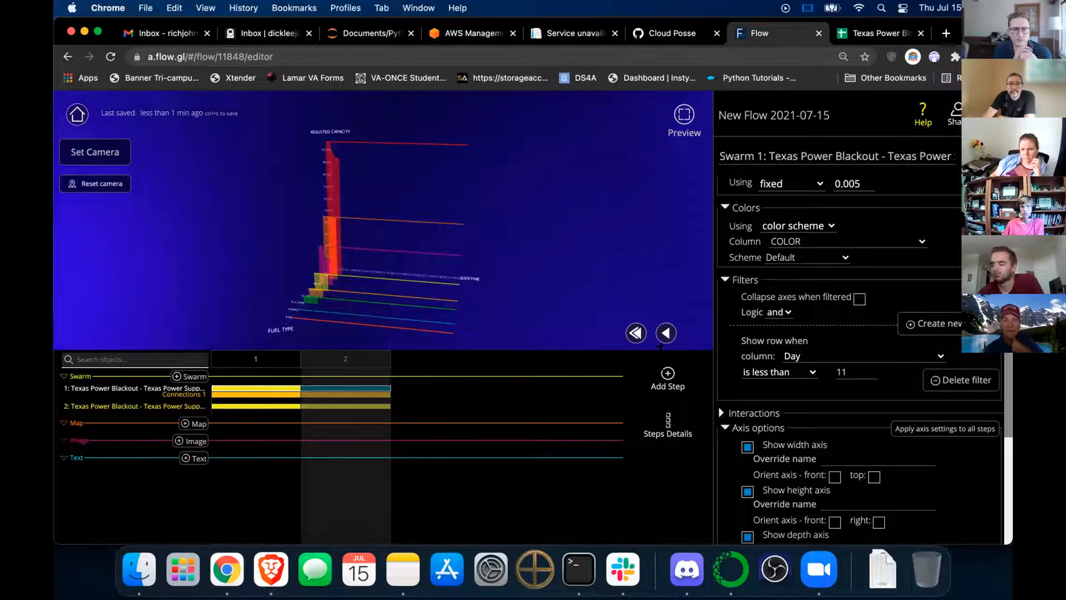
# Add a blank step 3 and delete its Day filter to show the full chart.
pyautogui.click(668, 374)
pyautogui.click(532, 328)
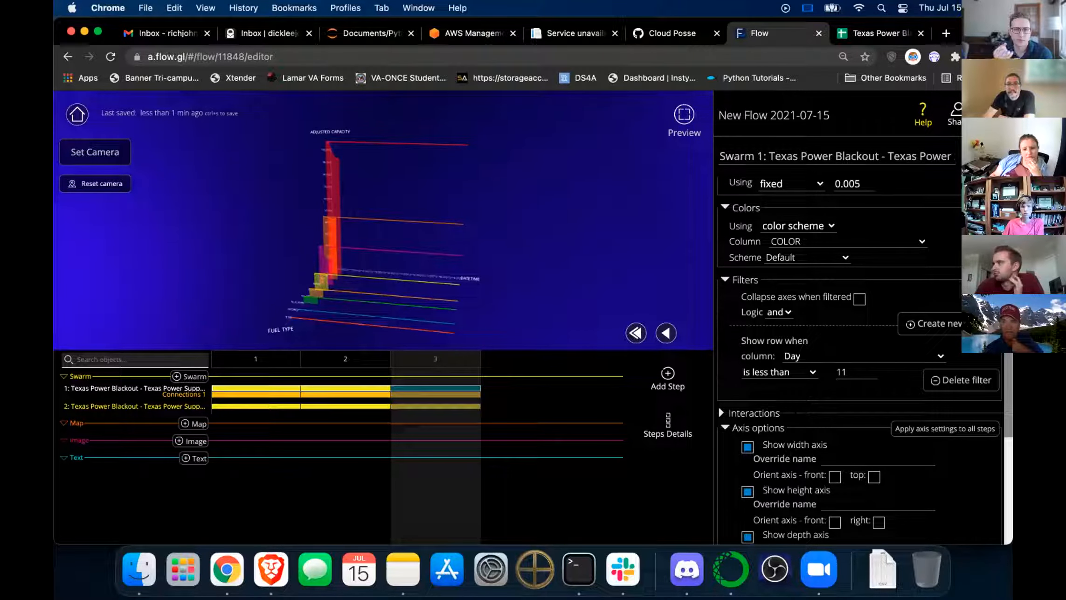
pyautogui.click(954, 381)
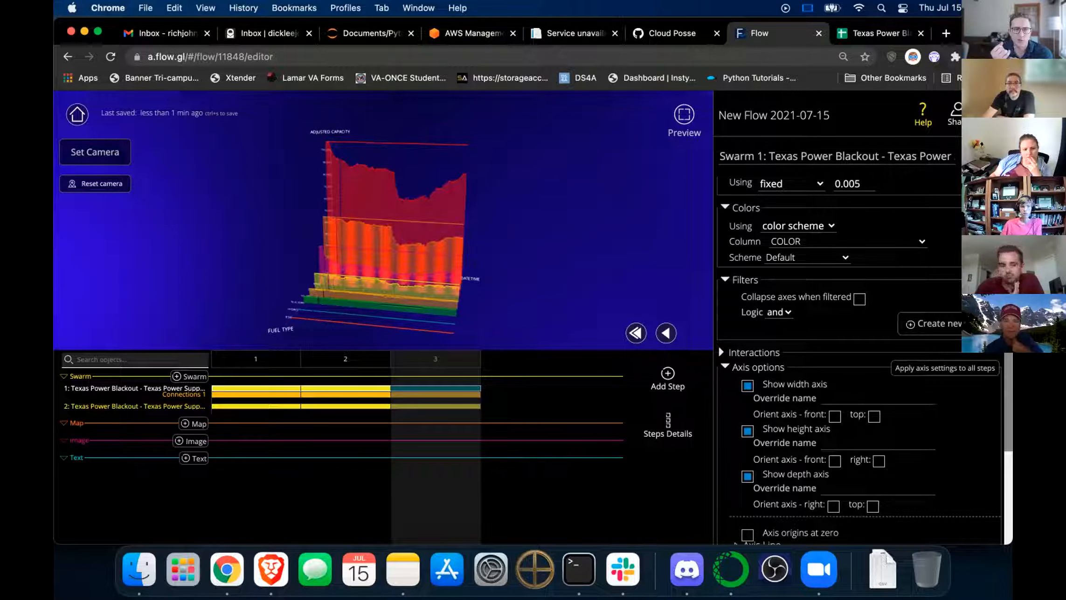
pyautogui.scroll(-3, 717, 345)
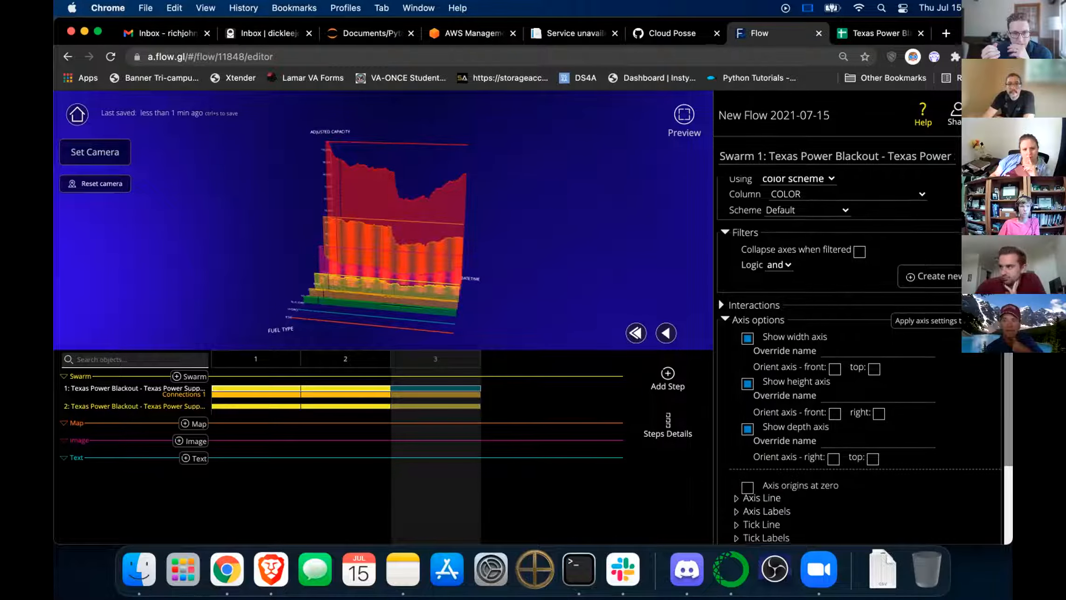
pyautogui.scroll(5, 718, 264)
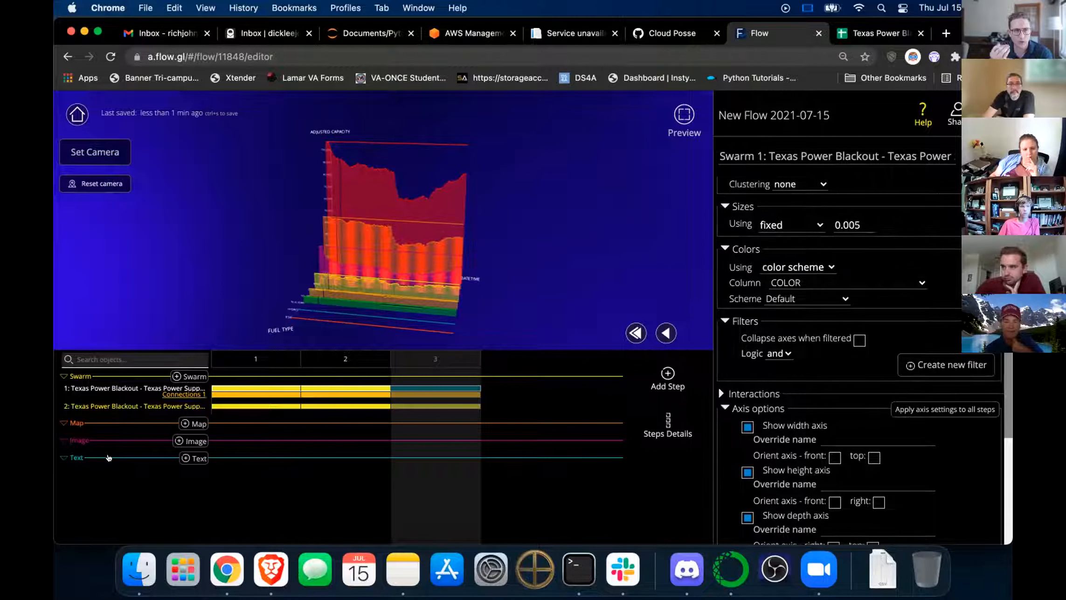
# Preview the flow from step 1 through step 3.
pyautogui.click(253, 358)
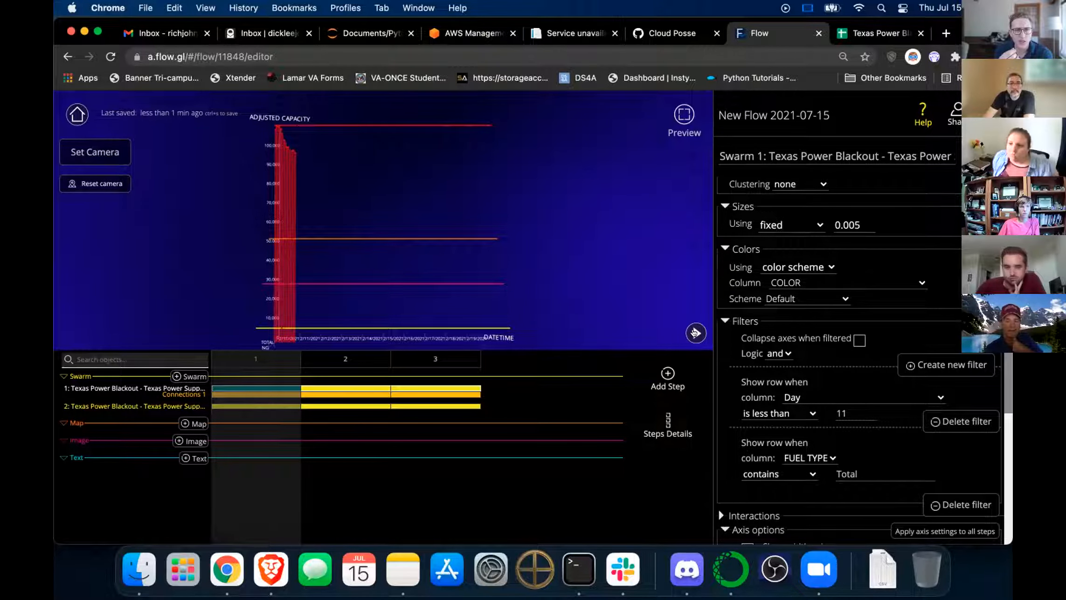
pyautogui.click(695, 333)
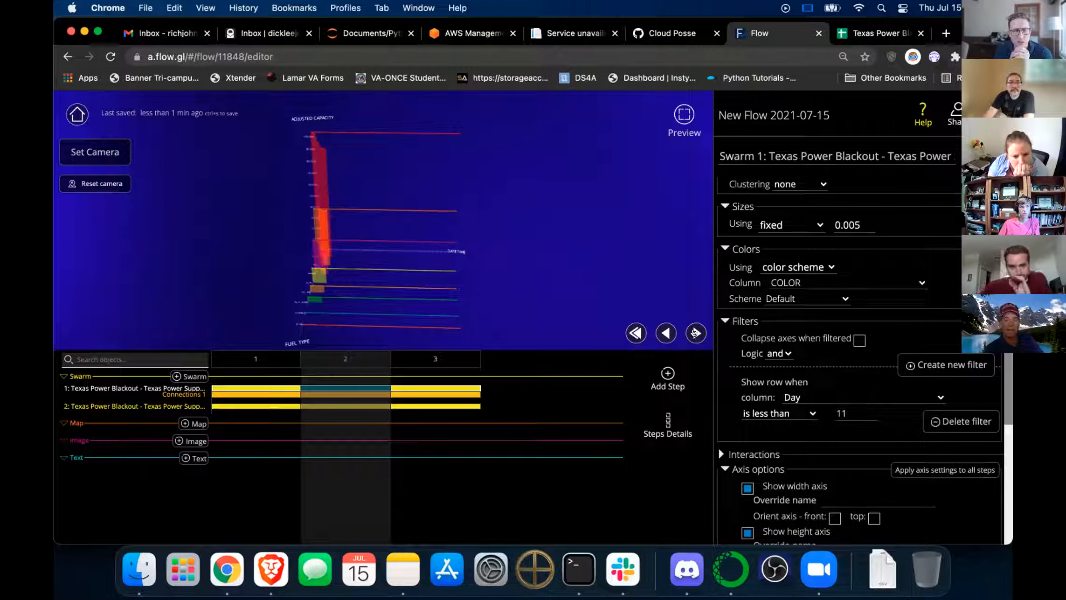
pyautogui.click(695, 332)
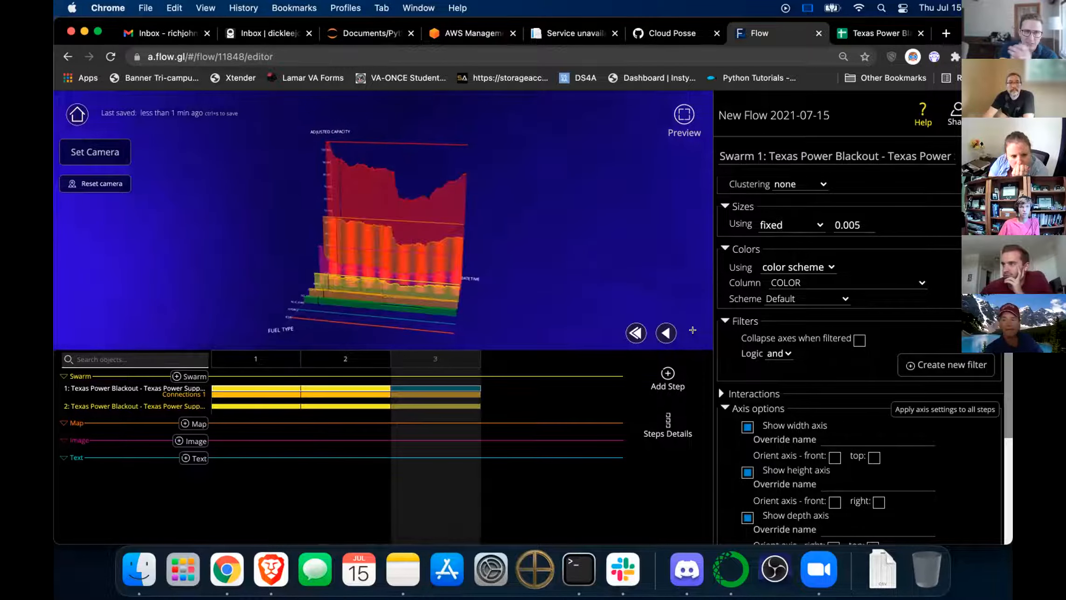
pyautogui.scroll(-5, 794, 347)
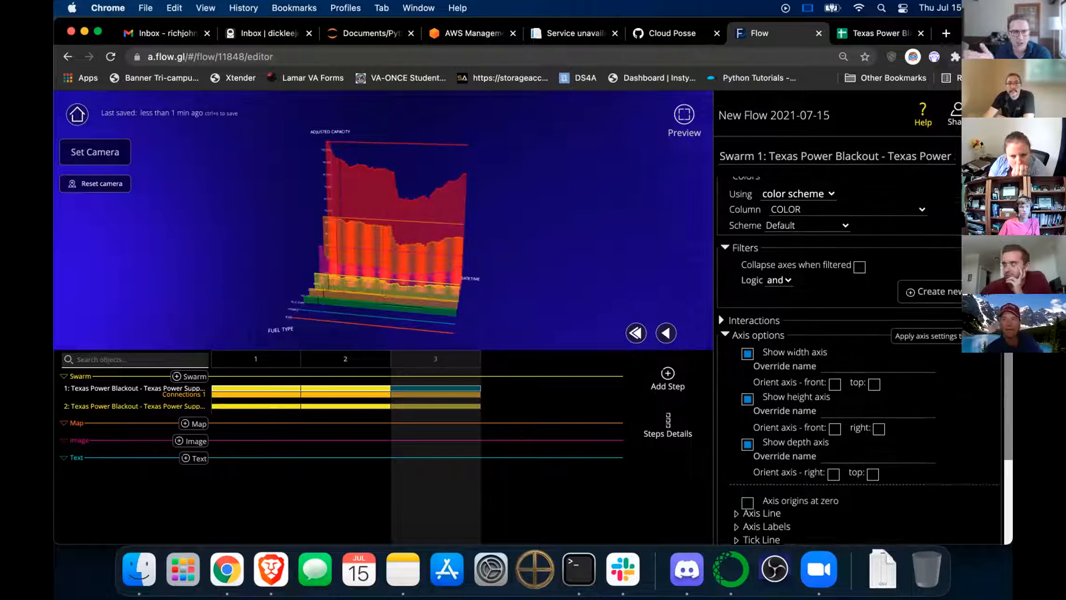
pyautogui.scroll(-6, 718, 234)
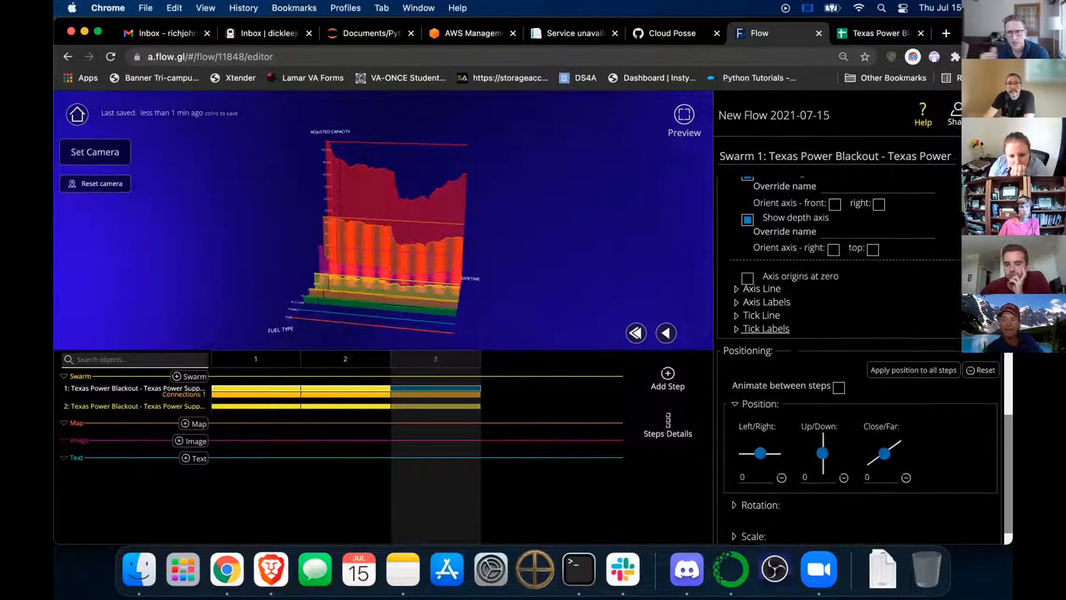
pyautogui.scroll(10, 718, 389)
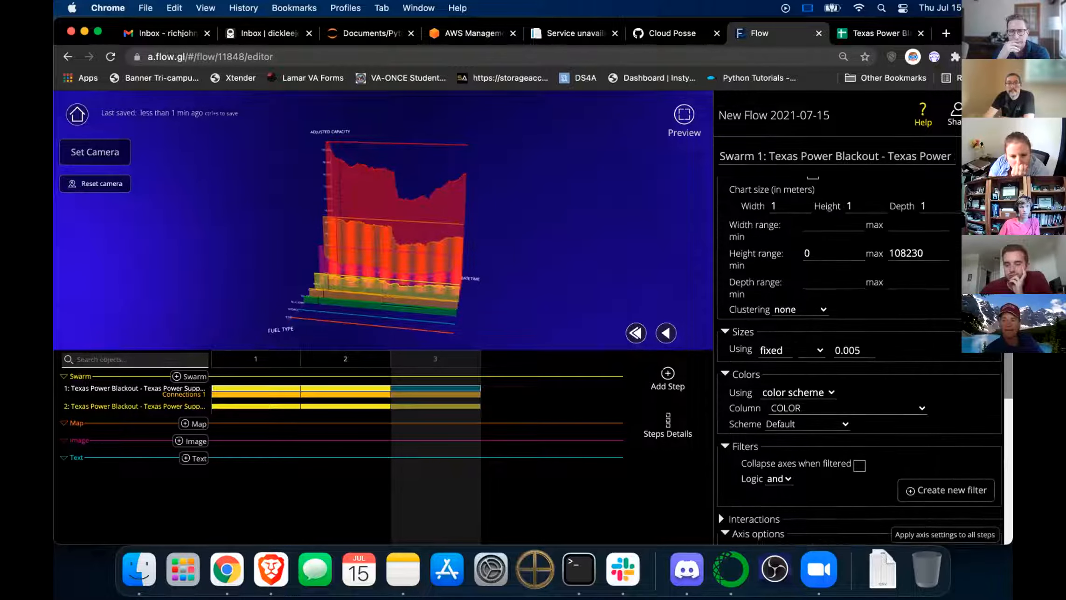
pyautogui.scroll(9, 863, 359)
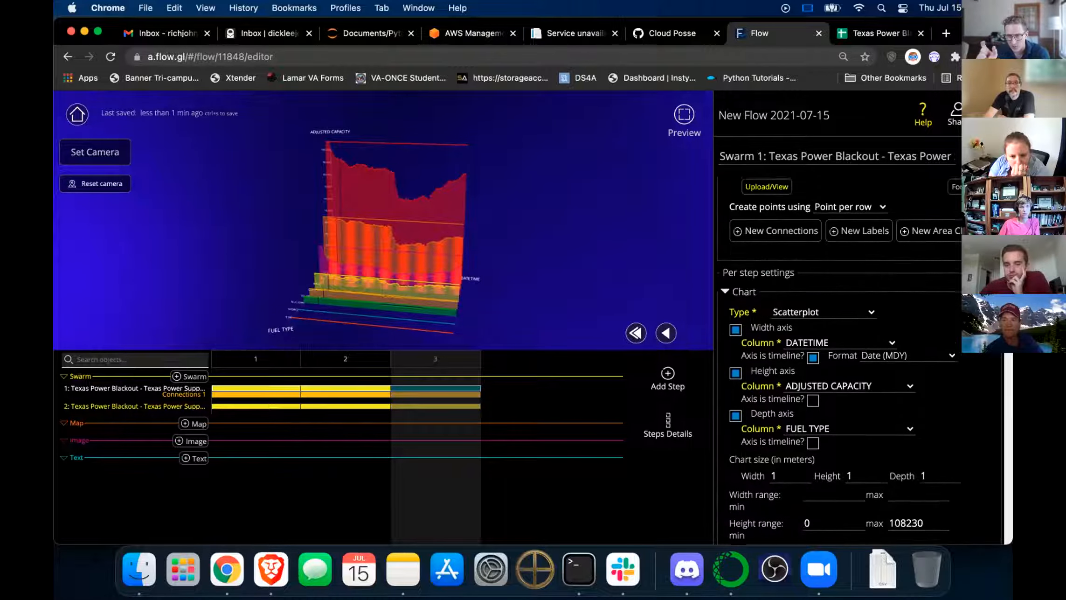
pyautogui.scroll(2, 863, 359)
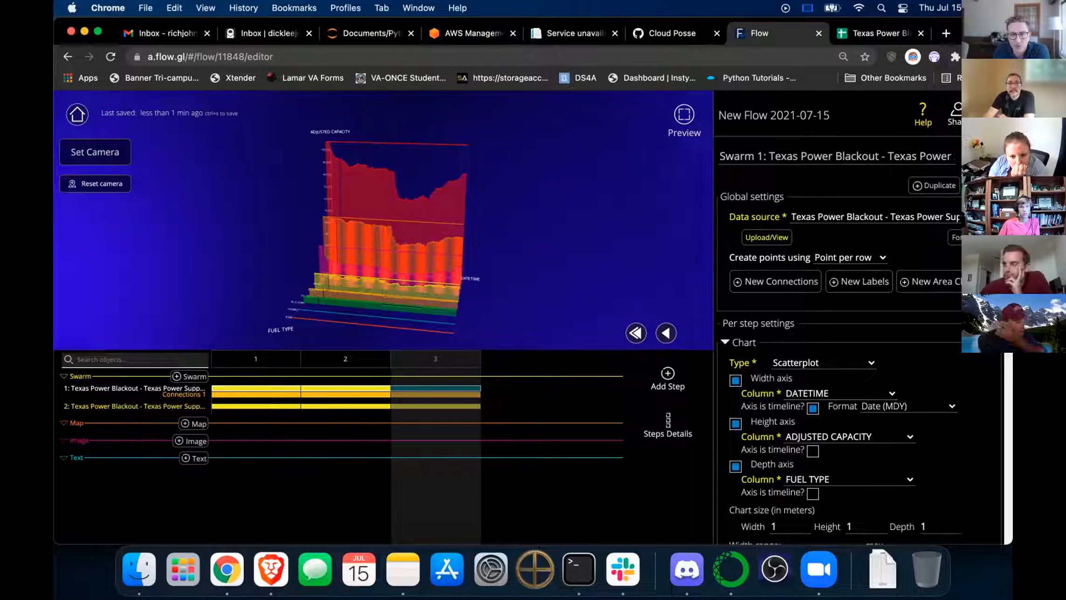
pyautogui.scroll(-7, 862, 373)
pyautogui.scroll(-15, 863, 373)
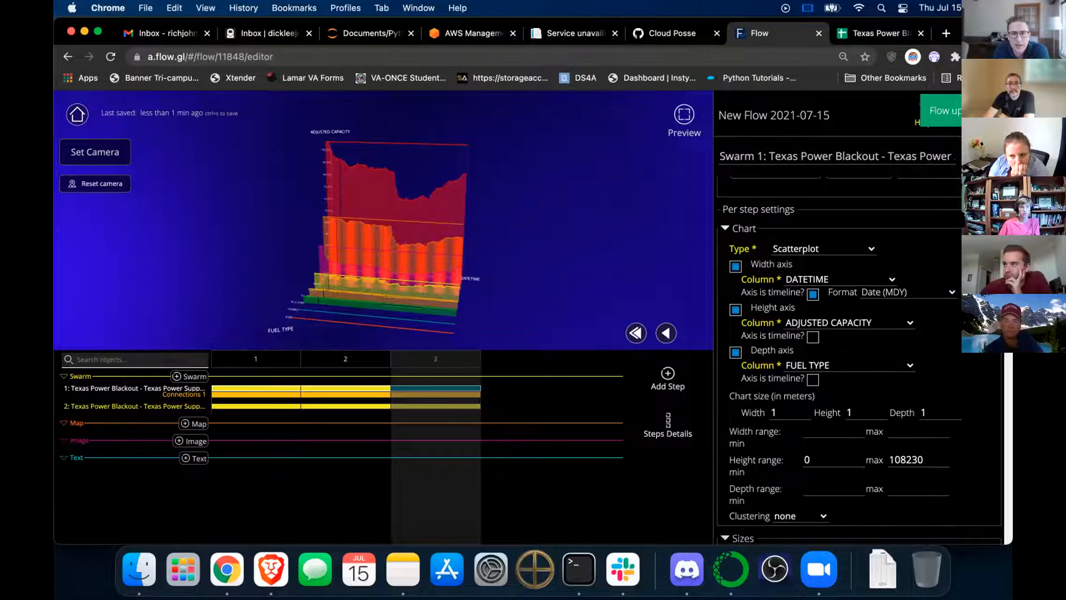
pyautogui.scroll(-2, 718, 473)
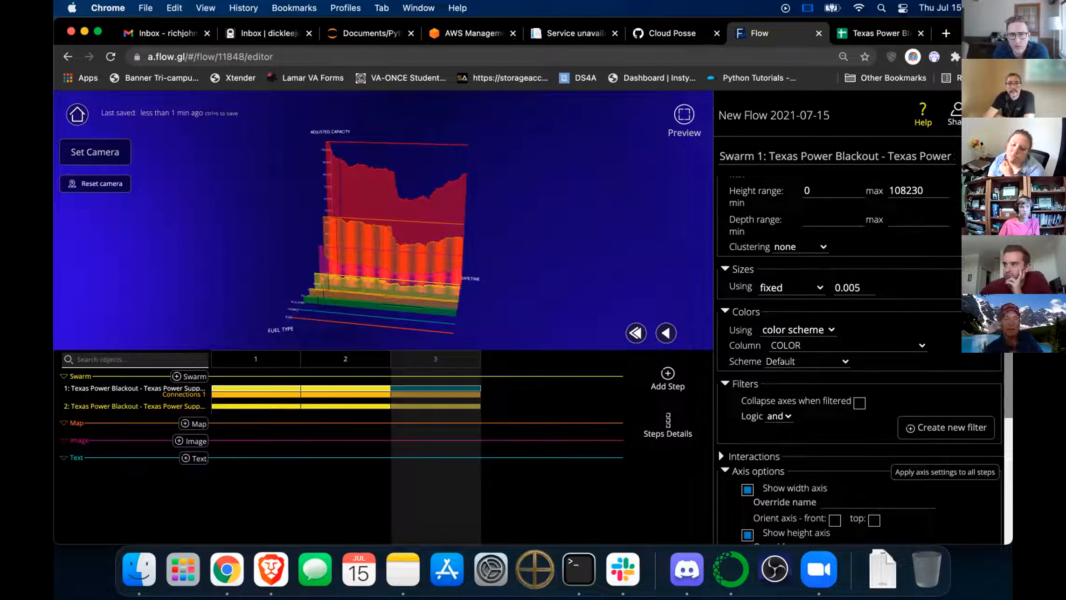
pyautogui.scroll(-8, 863, 364)
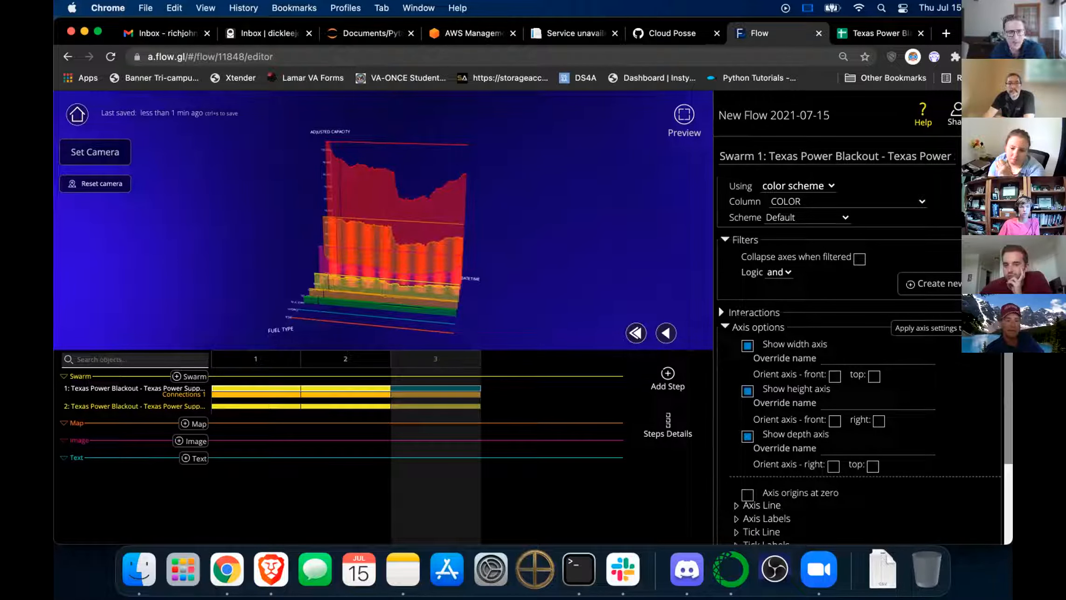
# Enable point highlighting on the swarm with FUEL TYPE as the highlight category.
pyautogui.click(726, 312)
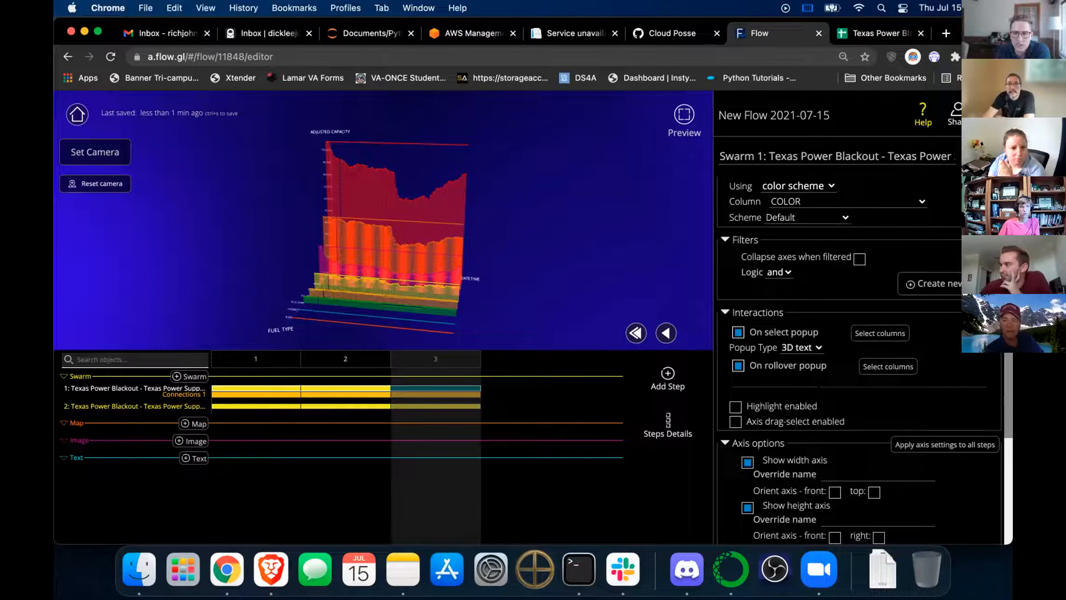
pyautogui.click(734, 406)
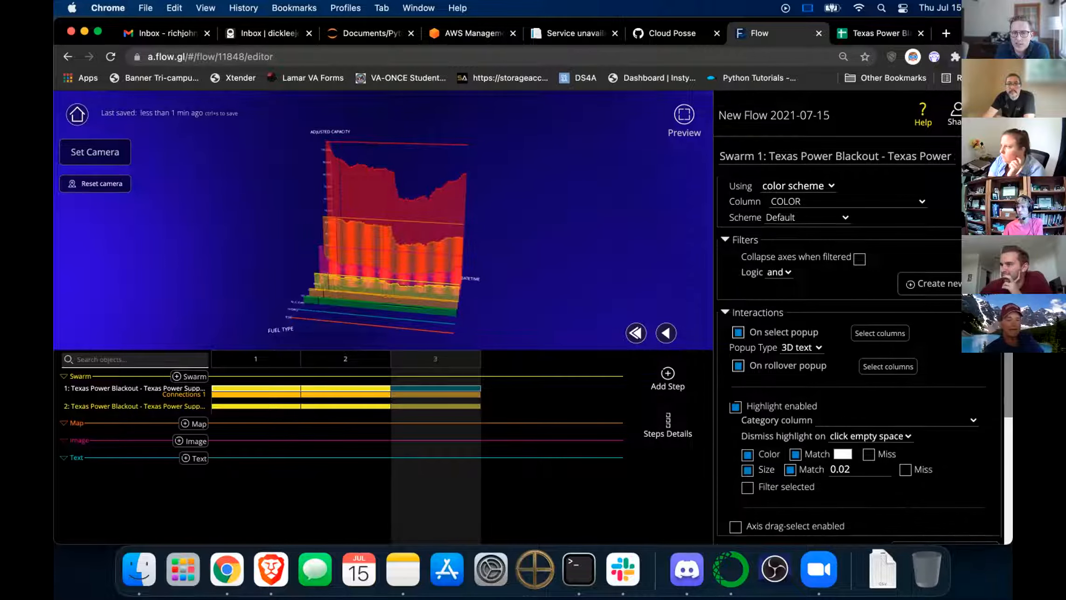
pyautogui.click(880, 420)
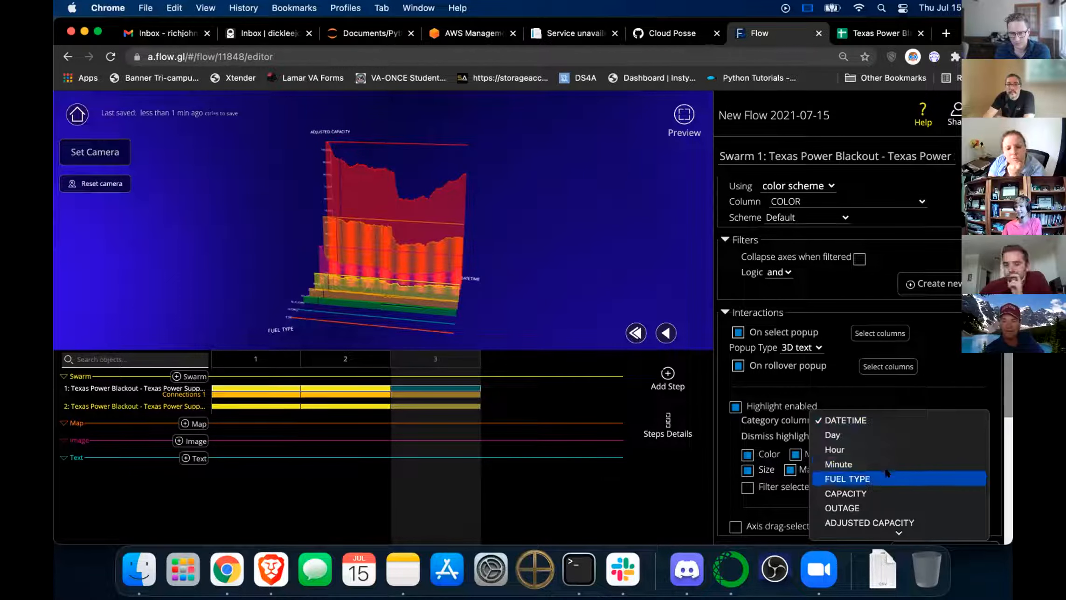
pyautogui.click(882, 479)
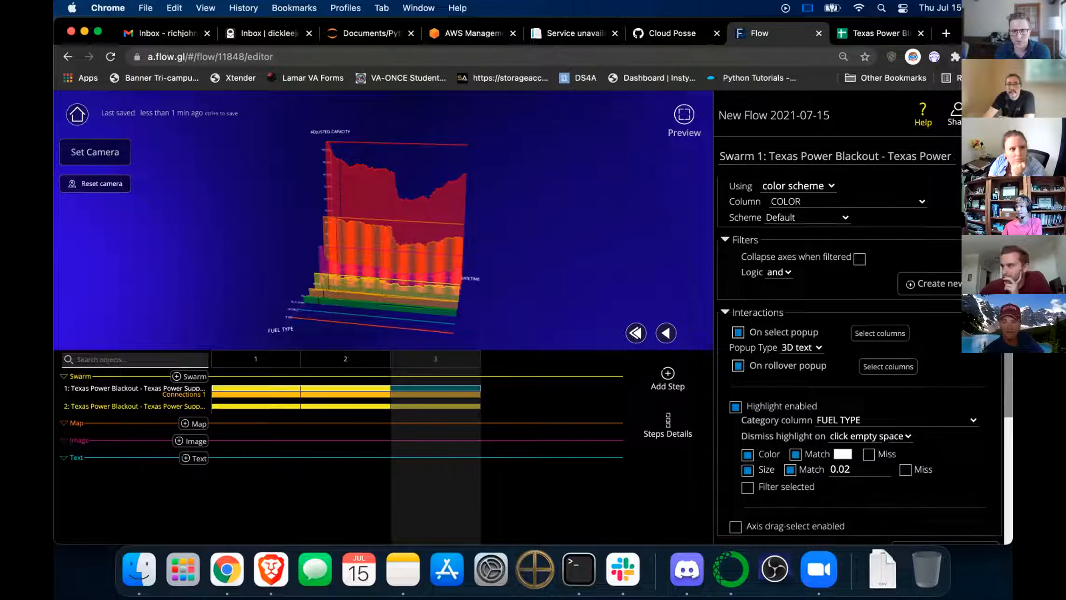
# Test the highlight on the yellow, orange and green fuel-type layers.
pyautogui.click(405, 286)
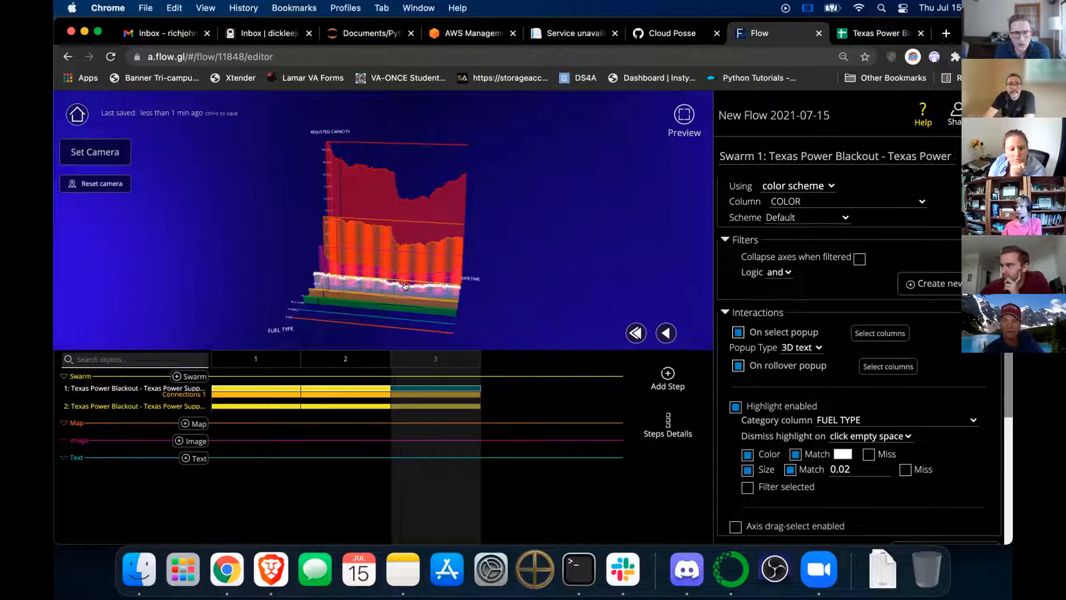
pyautogui.click(413, 243)
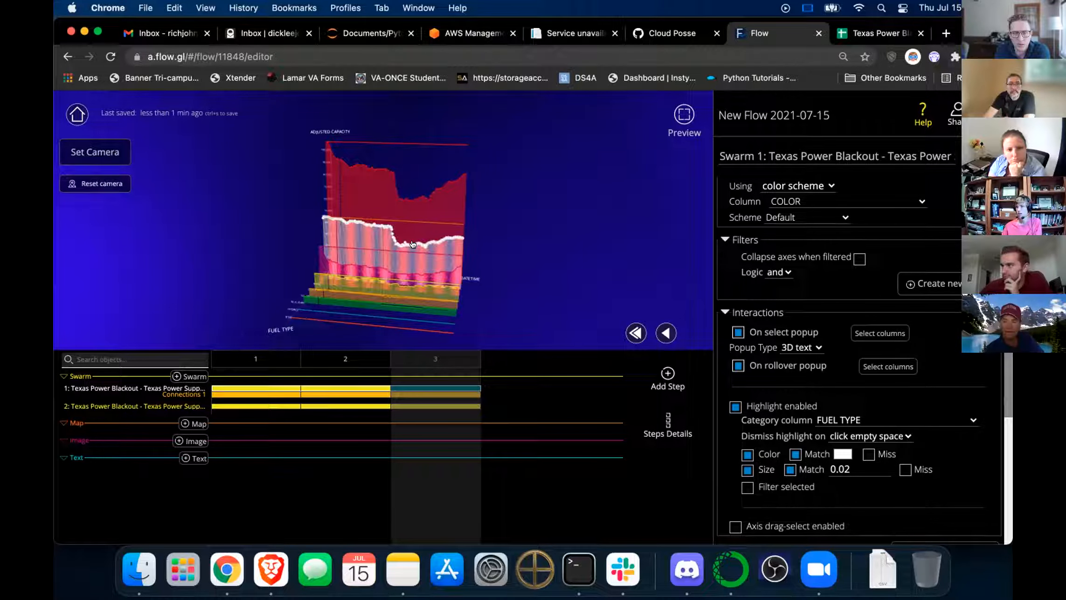
pyautogui.click(410, 307)
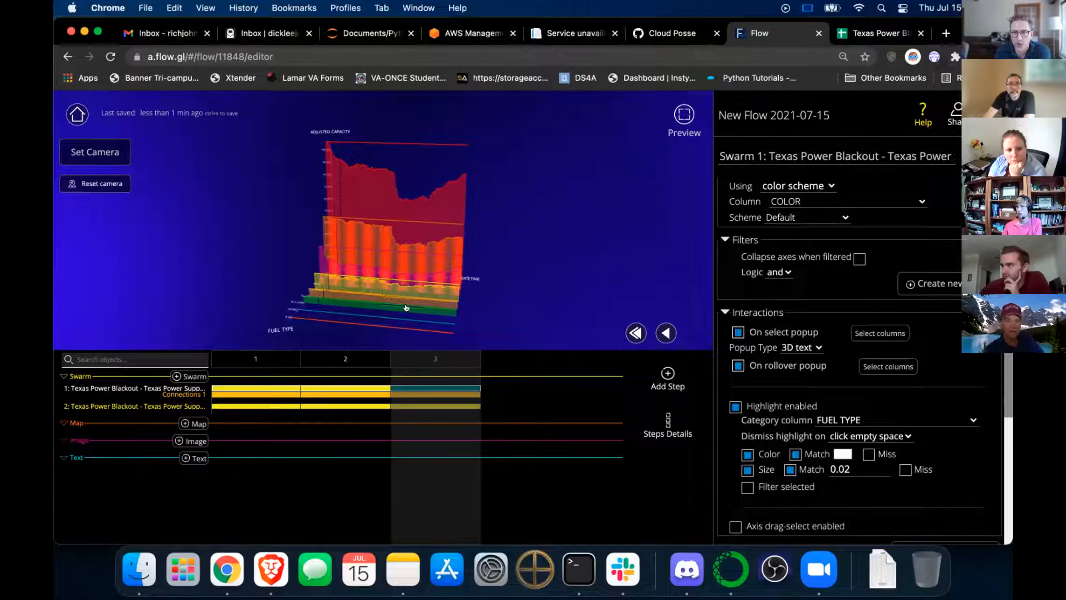
pyautogui.click(407, 308)
# Zoom, tilt, orbit and pan to inspect the stacked layers from an angled side view.
pyautogui.scroll(5, 495, 287)
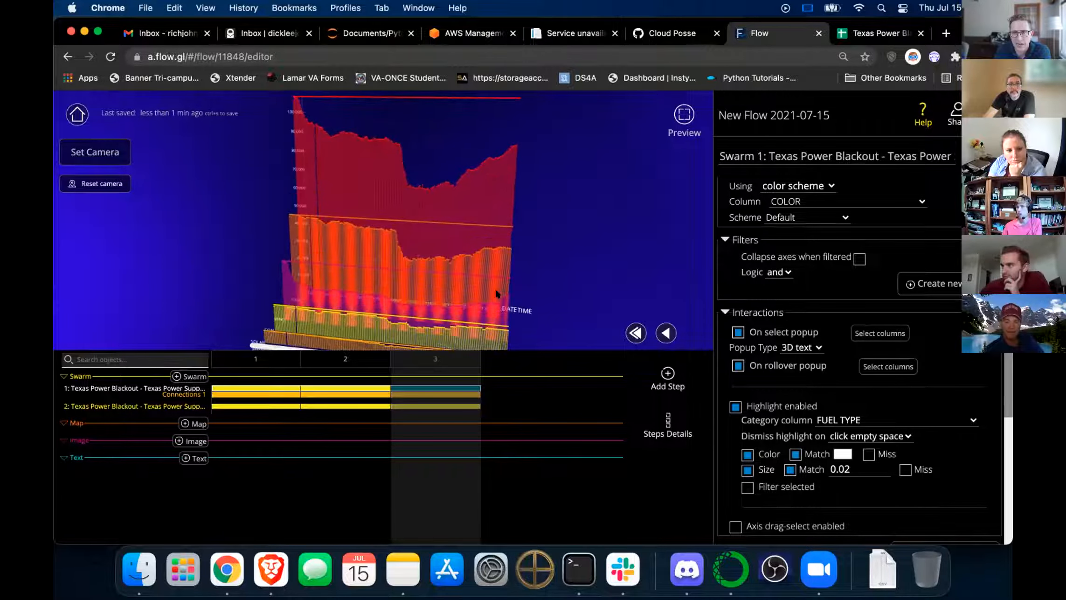
pyautogui.scroll(-5, 507, 297)
pyautogui.scroll(2, 508, 299)
pyautogui.scroll(2, 508, 299)
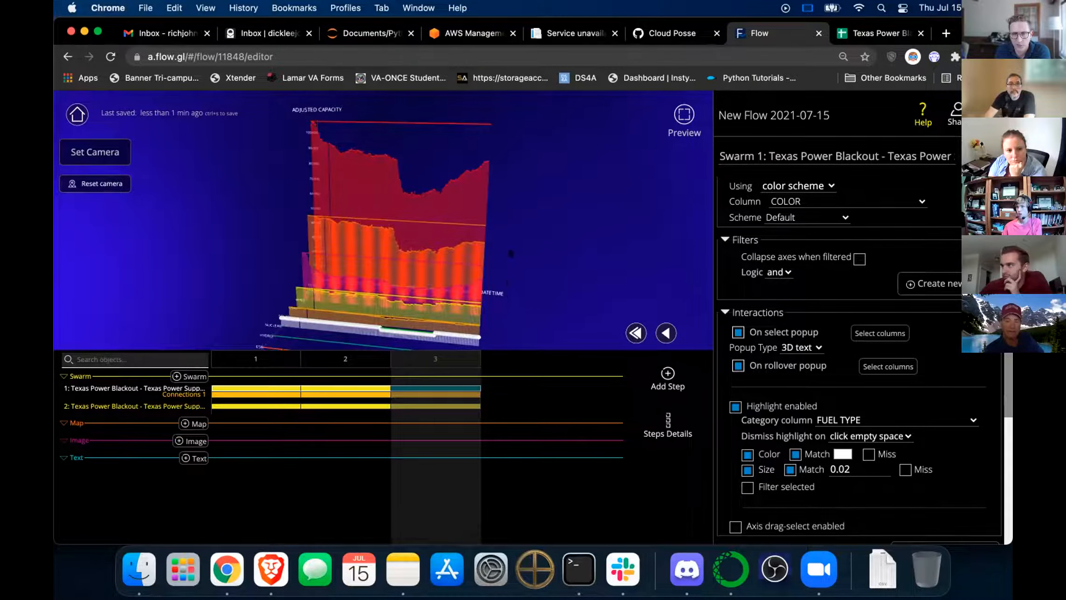
pyautogui.moveTo(509, 299); pyautogui.dragTo(507, 276)
pyautogui.moveTo(412, 286); pyautogui.dragTo(494, 294)
pyautogui.scroll(-5, 444, 297)
pyautogui.moveTo(494, 295); pyautogui.dragTo(420, 266, button='right')
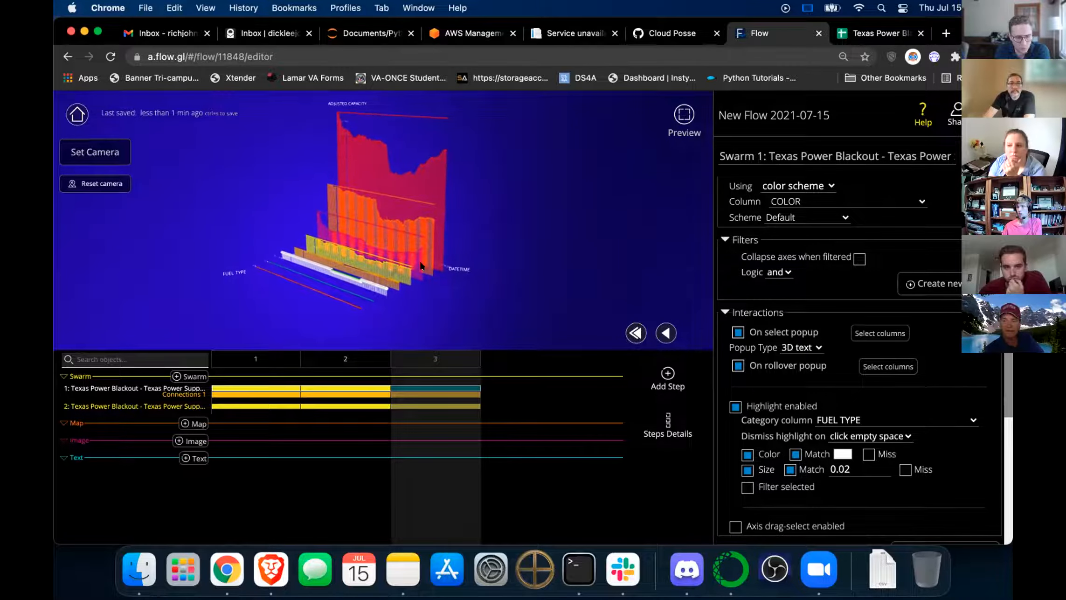
pyautogui.scroll(2, 421, 266)
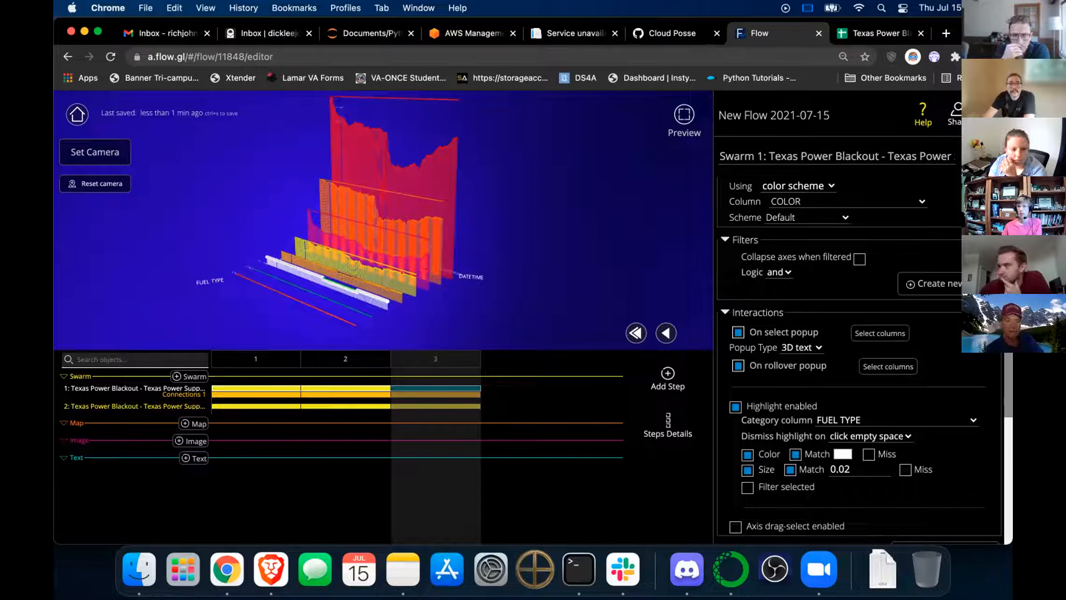
# Show Steps Details listing the three step thumbnails and open the main menu.
pyautogui.click(668, 424)
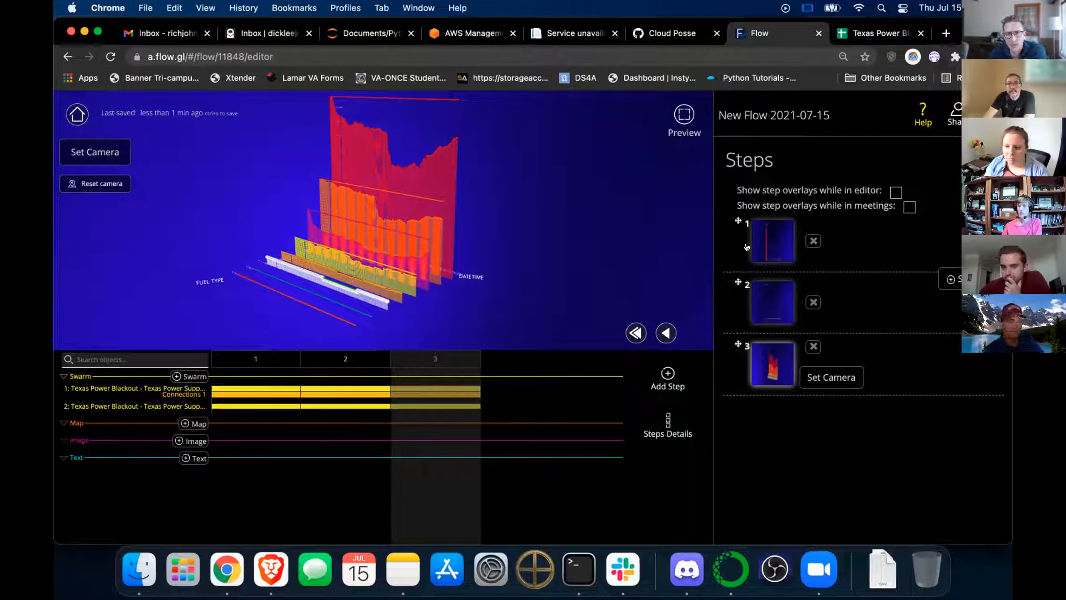
pyautogui.click(987, 115)
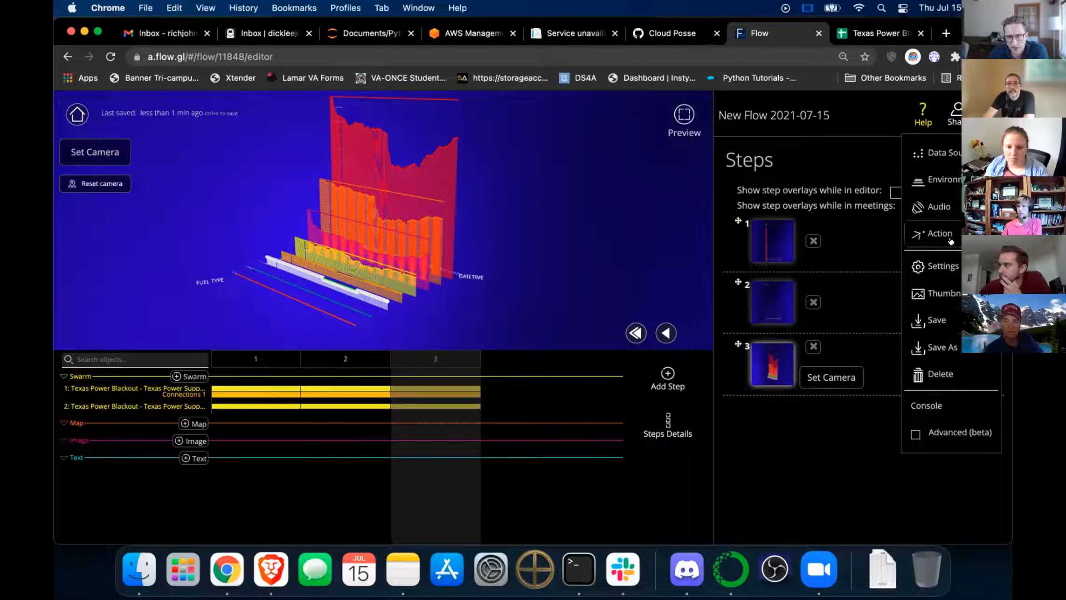
# Enable Advanced (beta) and set animation duration to next step to 5 for steps 2 and 3.
pyautogui.click(949, 429)
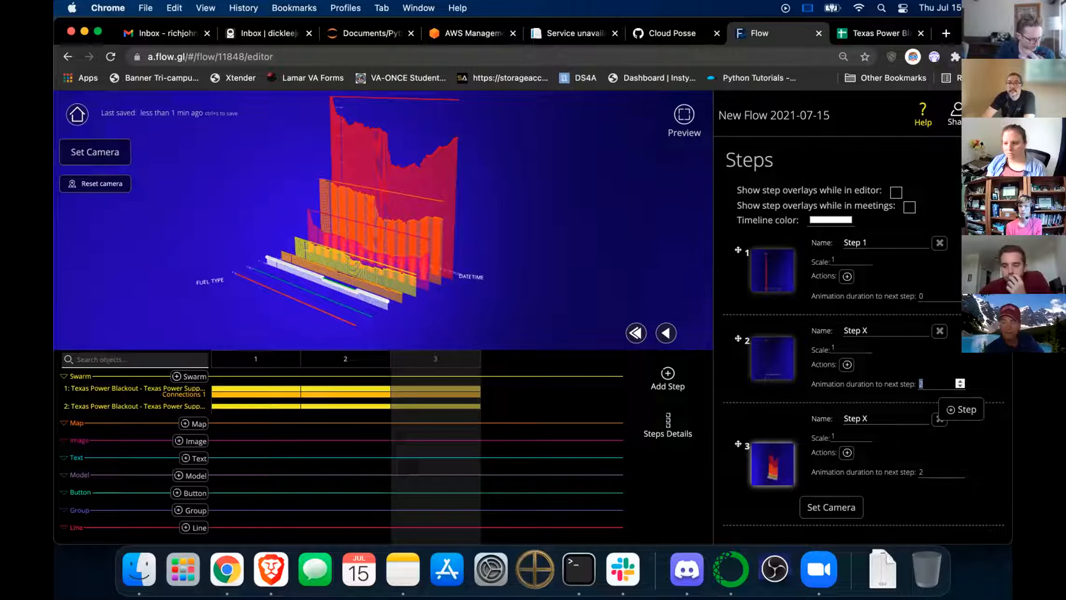
pyautogui.write('5')
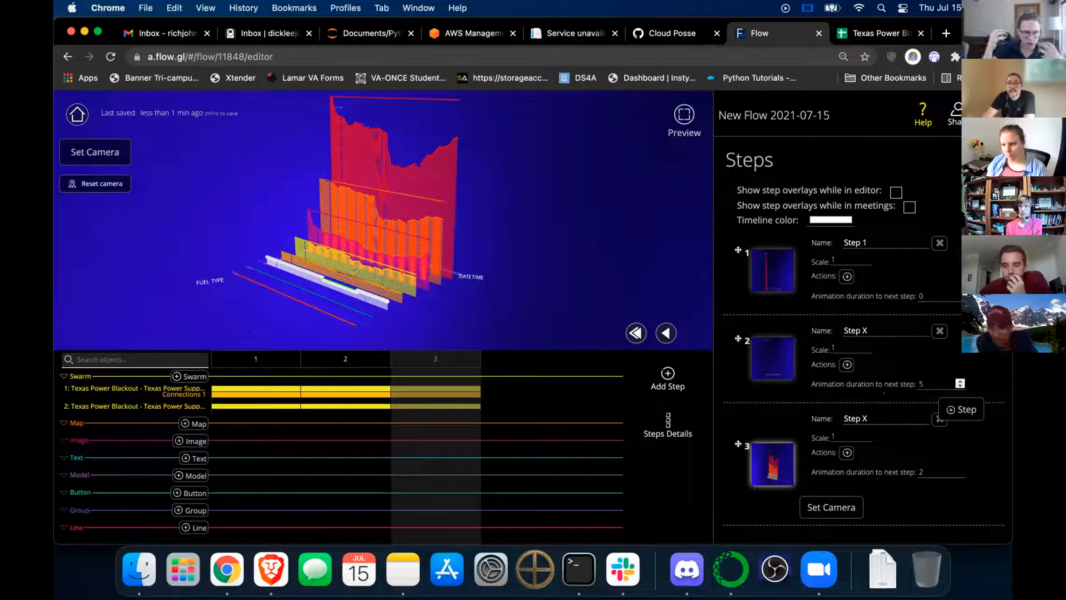
pyautogui.doubleClick(922, 472)
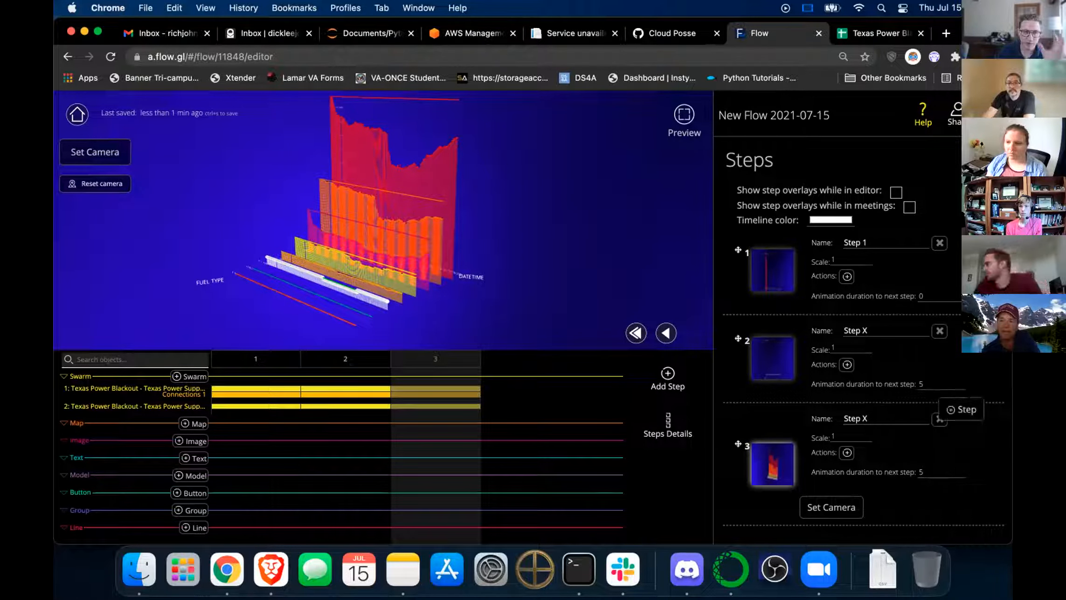
# Replay the flow from step 1, then select step 2 and open Swarm 1's settings.
pyautogui.click(636, 333)
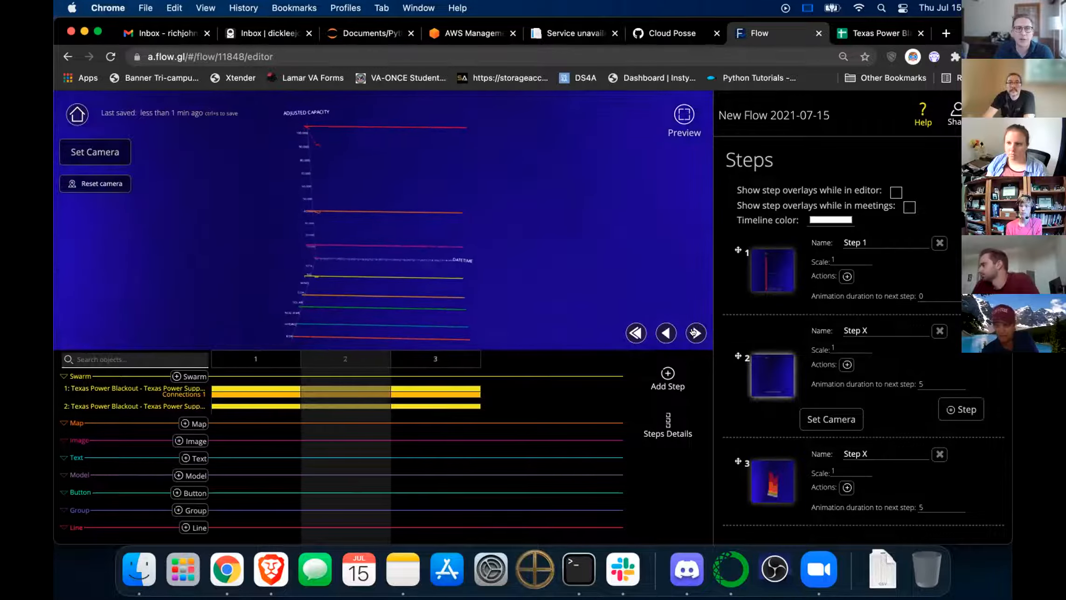
pyautogui.click(695, 332)
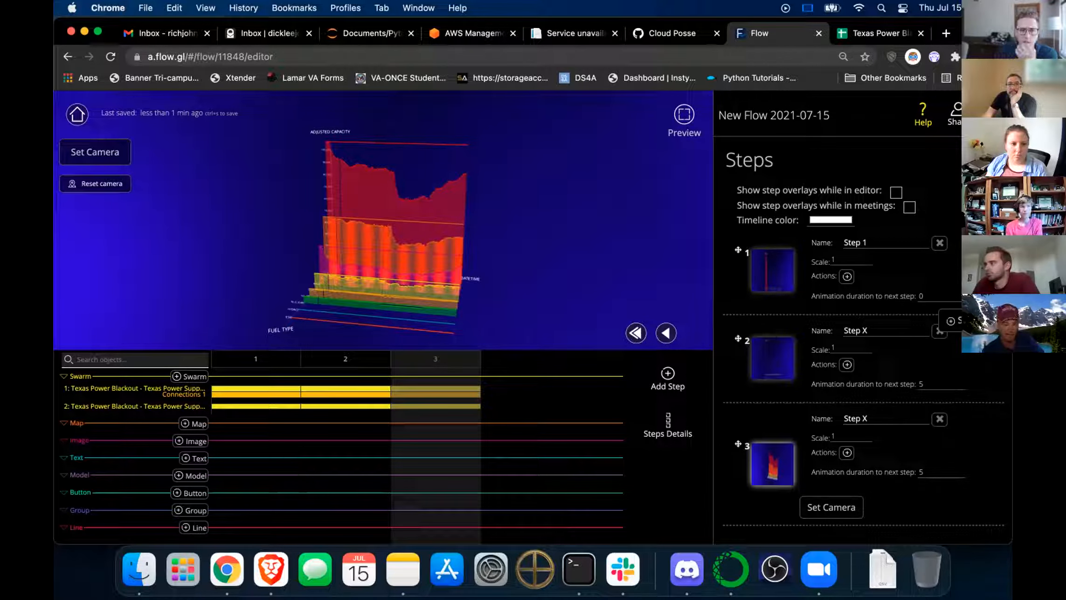
pyautogui.click(769, 355)
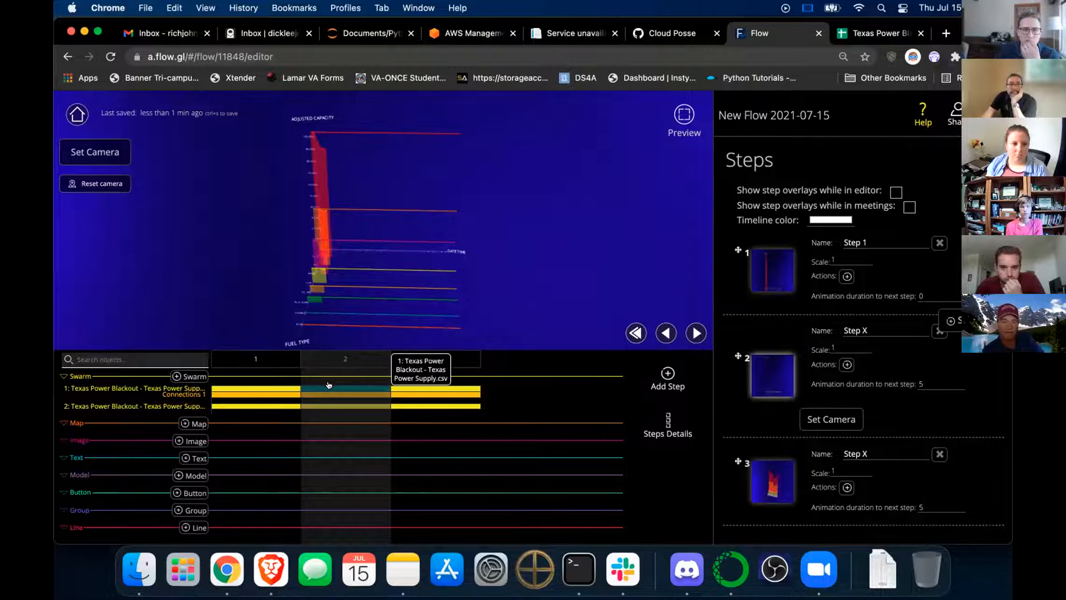
pyautogui.click(344, 390)
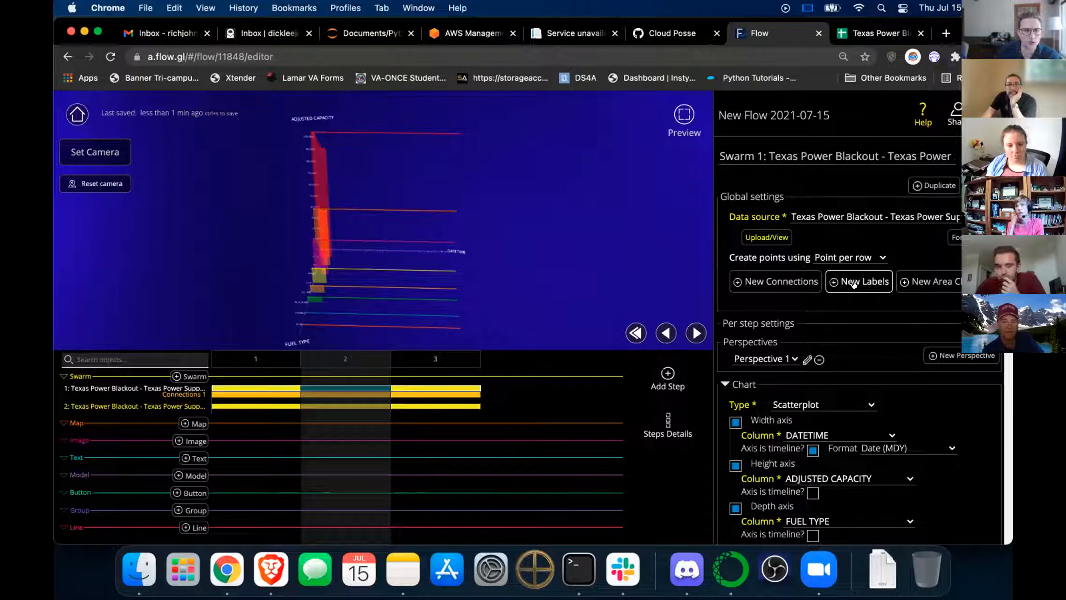
# Scroll Swarm 1's settings and open its Connections 1 line settings.
pyautogui.scroll(-6, 853, 284)
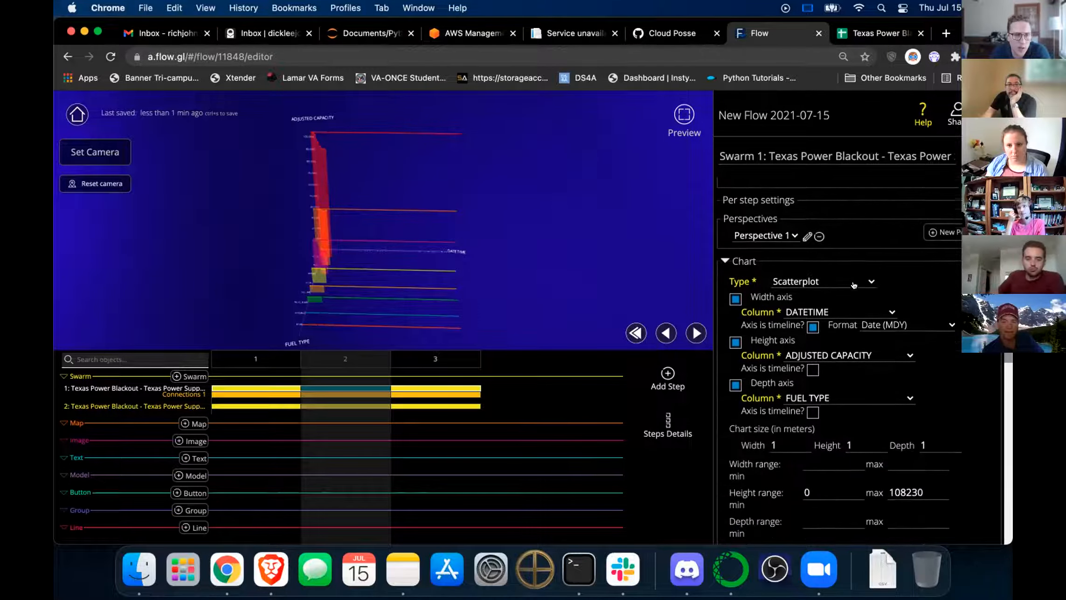
pyautogui.scroll(-6, 859, 326)
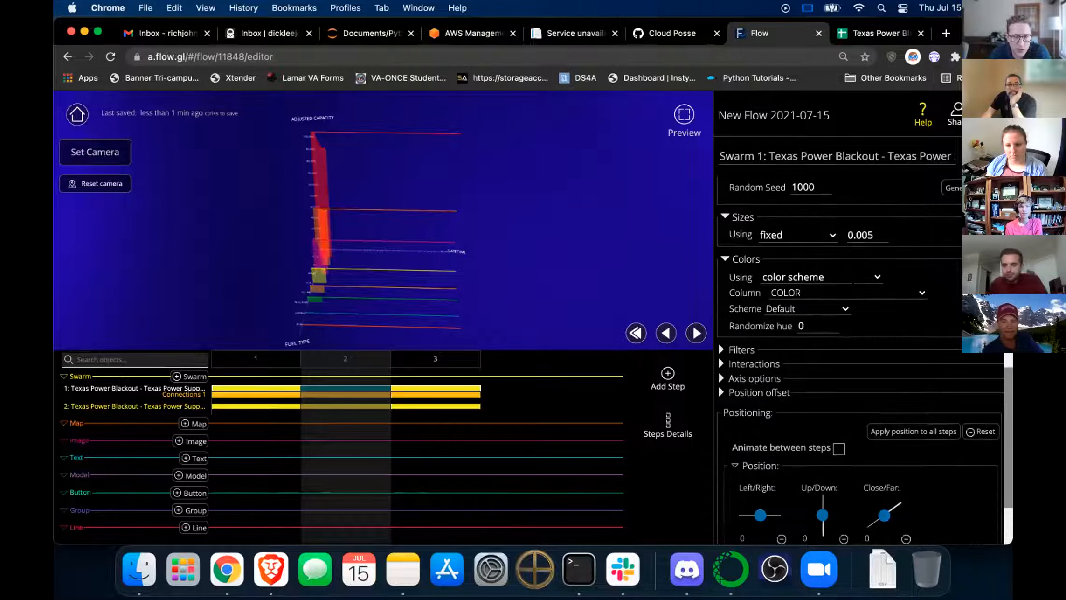
pyautogui.scroll(-1, 865, 359)
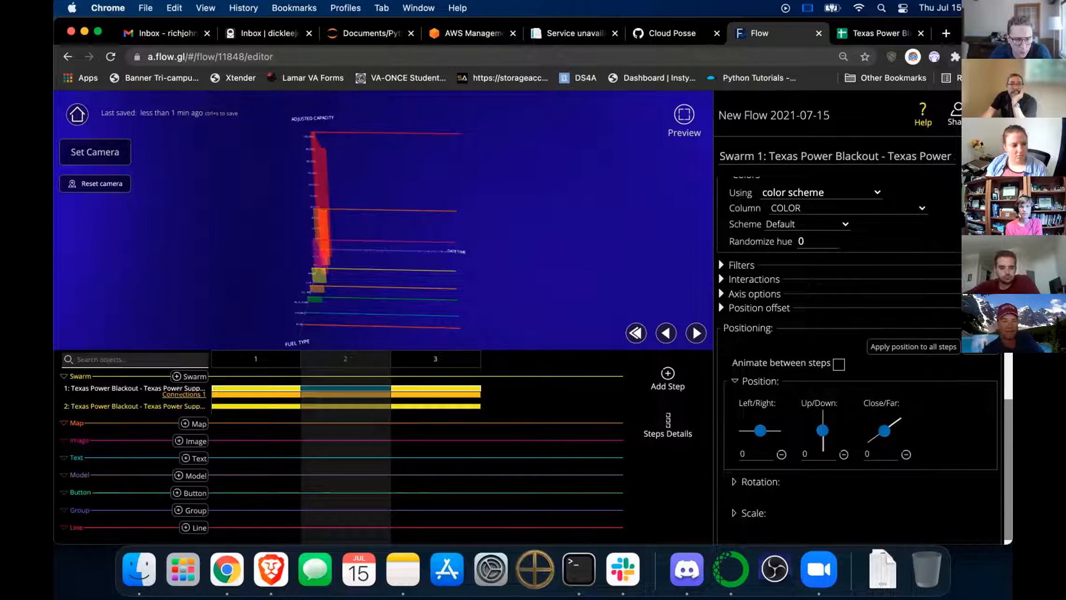
pyautogui.click(182, 394)
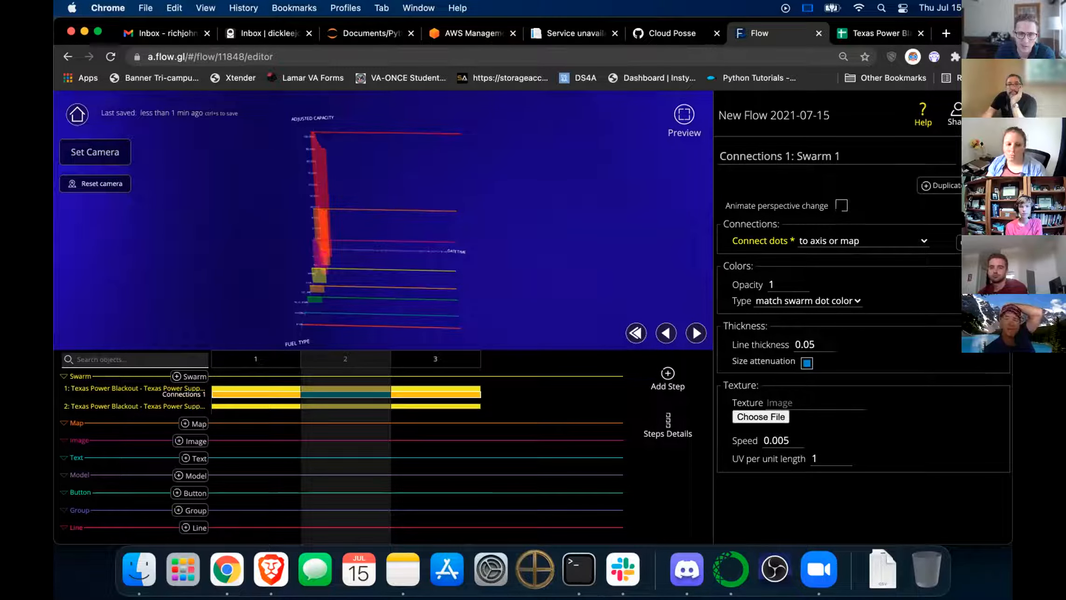
# Turn on Animate perspective change for Connections 1 and preview the lines between steps 2 and 3.
pyautogui.click(841, 206)
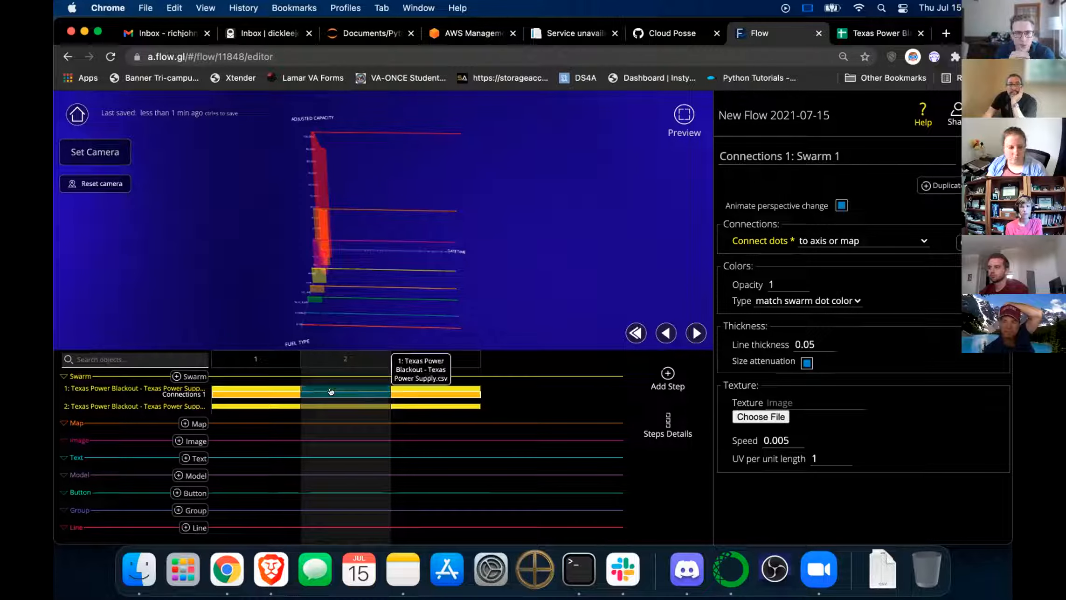
pyautogui.click(404, 393)
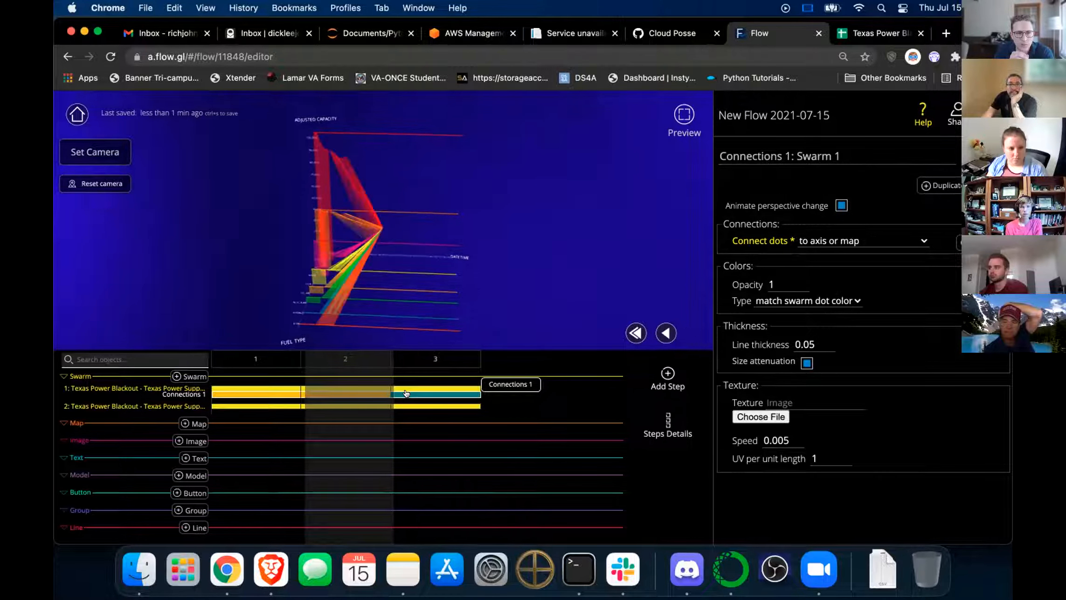
pyautogui.click(360, 393)
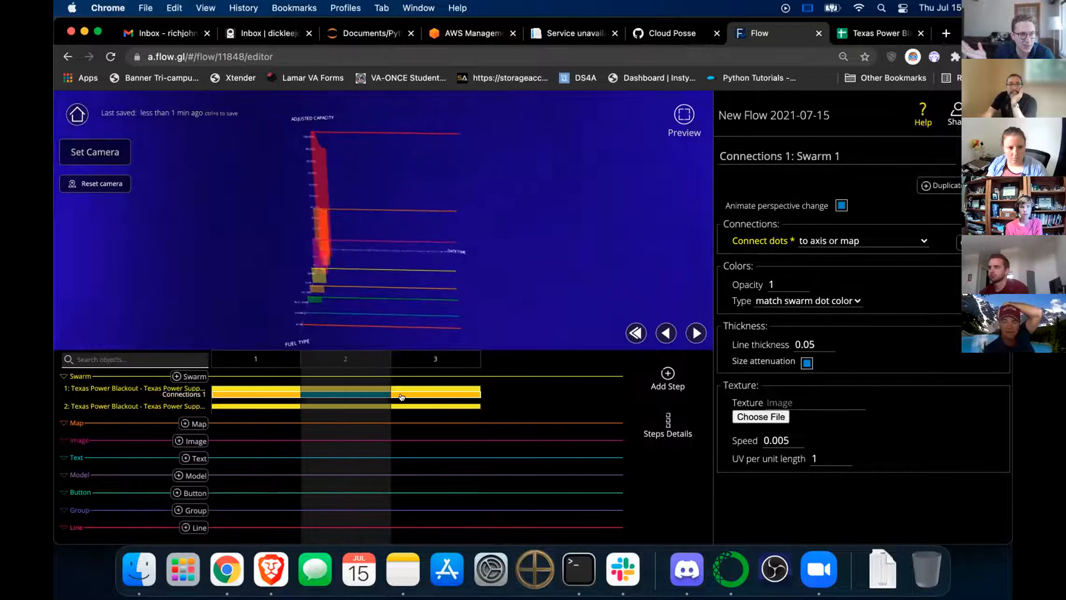
pyautogui.click(426, 362)
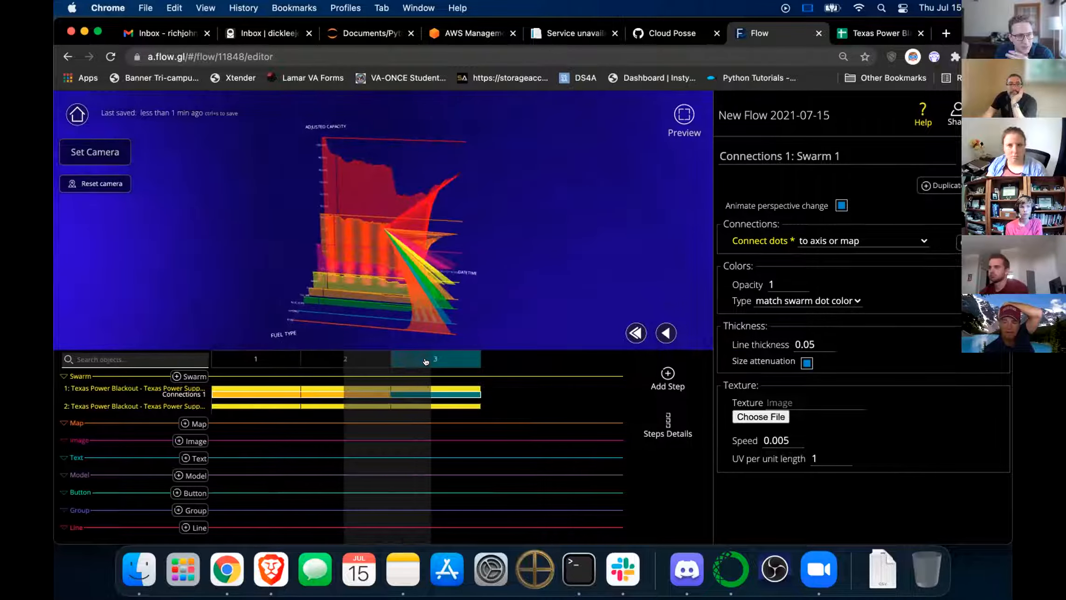
pyautogui.click(316, 362)
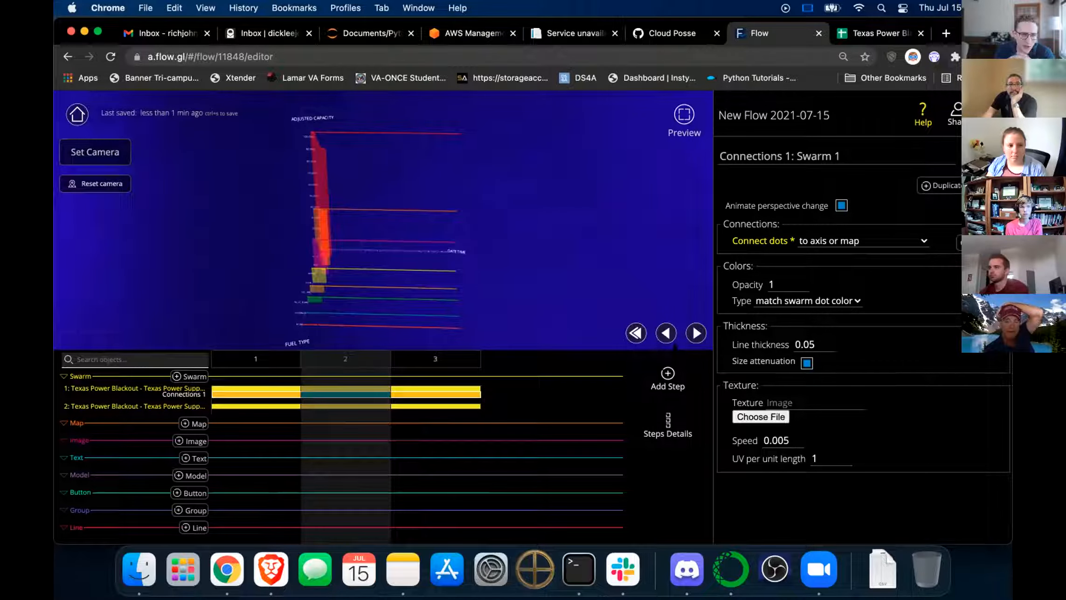
pyautogui.click(695, 332)
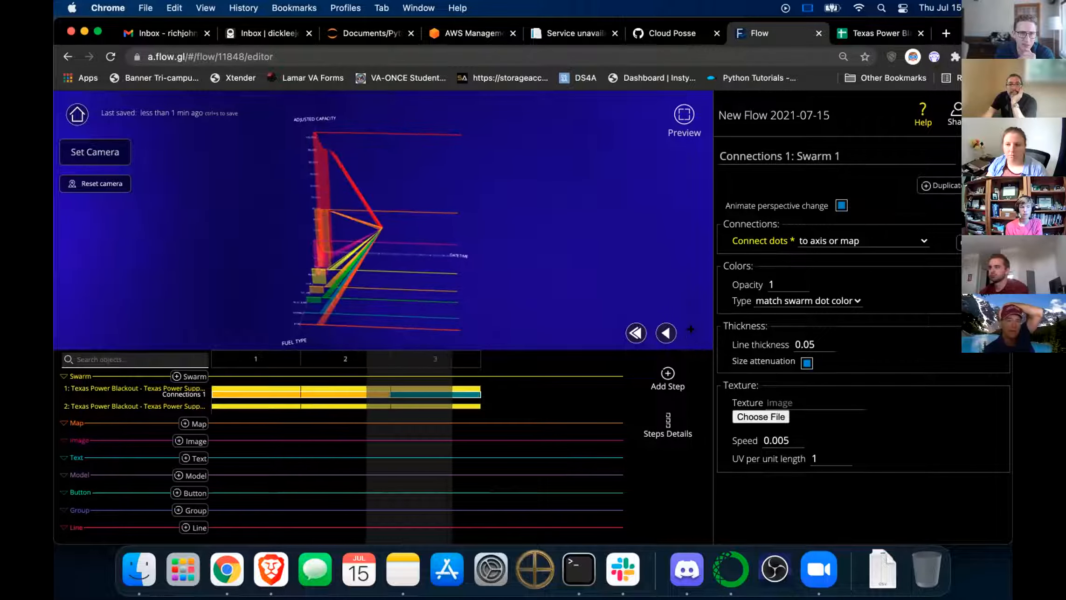